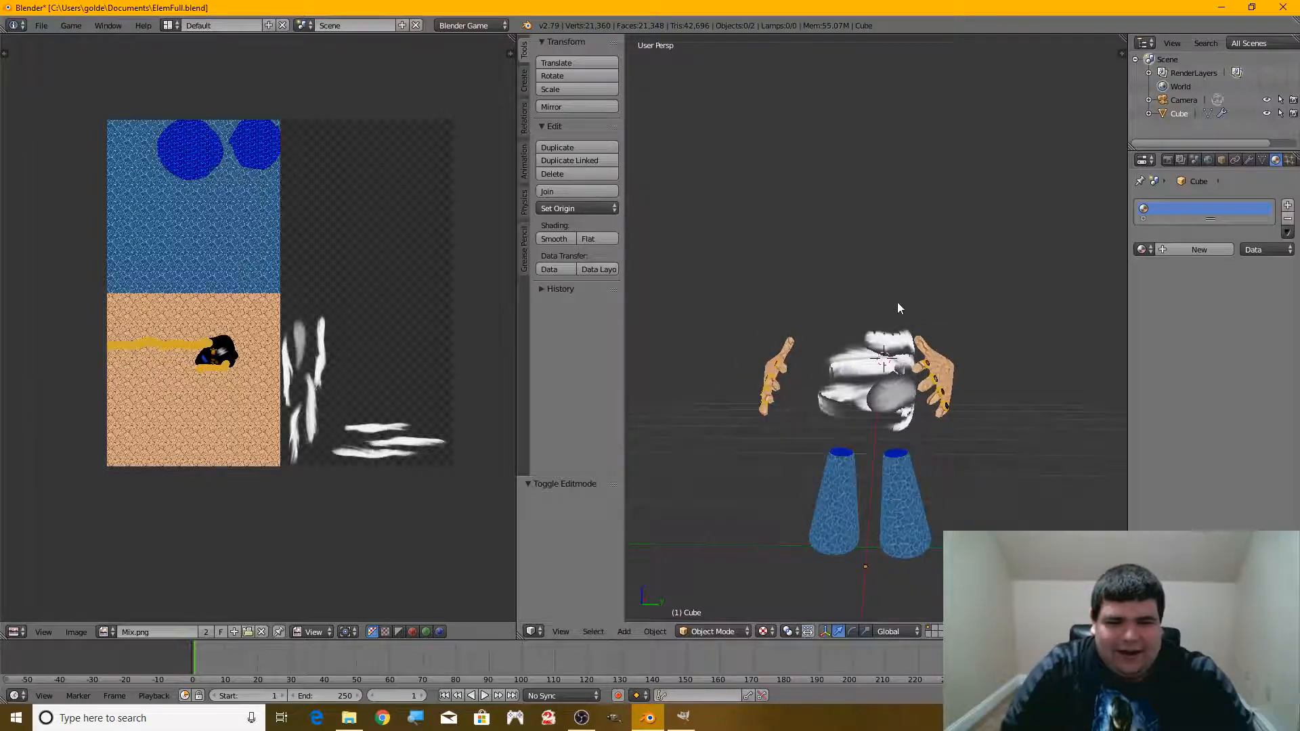
- Examine the existing body, hands and legs of the character model from several angles
{"action": "scroll", "coordinate": [971, 274], "scroll_direction": "up", "scroll_amount": 3}
{"action": "middle_click_drag", "start_coordinate": [1000, 351], "coordinate": [888, 369]}
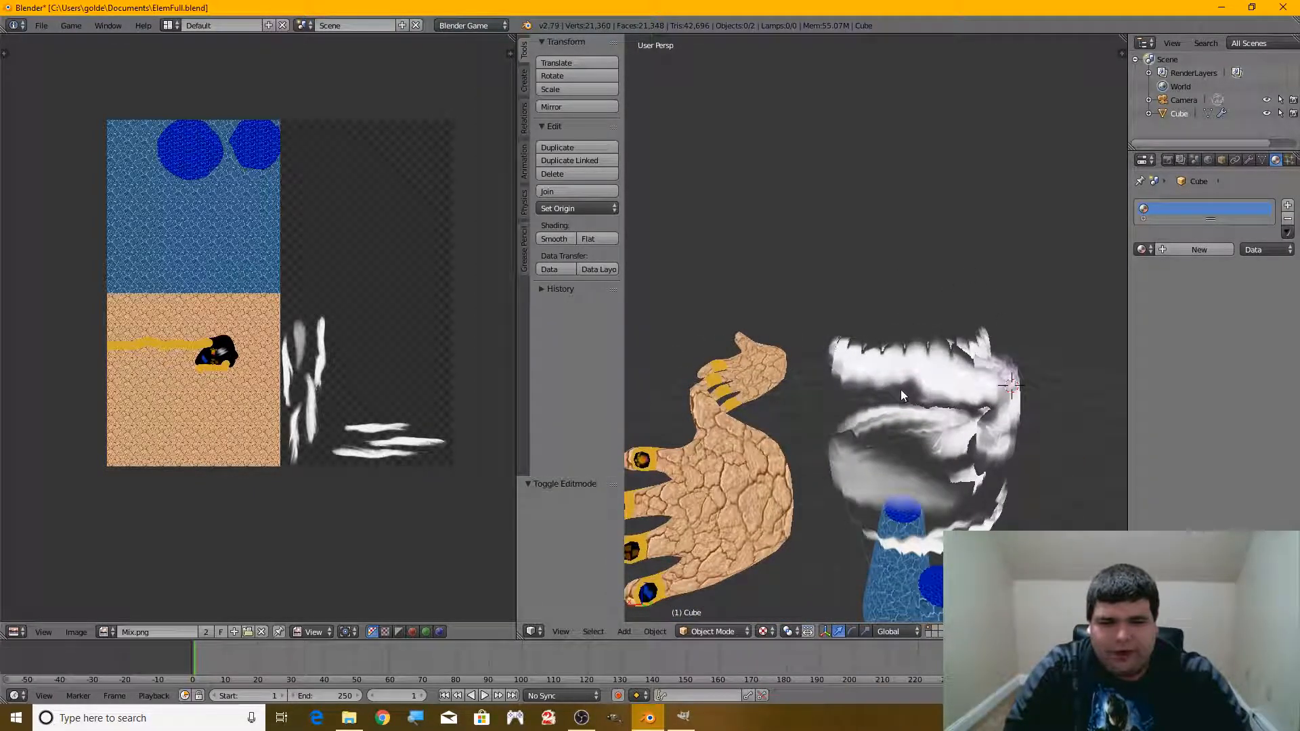
{"action": "right_click", "coordinate": [887, 380]}
{"action": "scroll", "coordinate": [886, 380], "scroll_direction": "down", "scroll_amount": 3}
{"action": "middle_click_drag", "start_coordinate": [850, 369], "coordinate": [904, 355]}
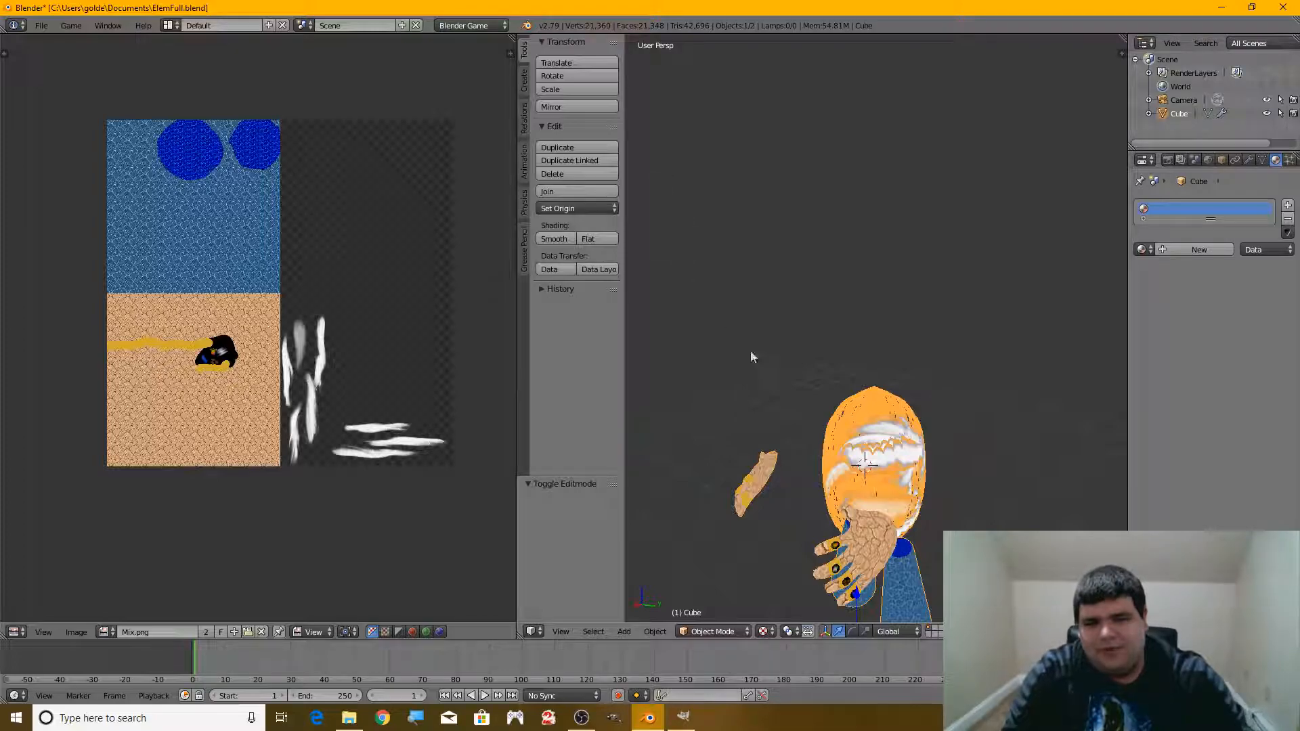
{"action": "middle_click_drag", "start_coordinate": [876, 348], "coordinate": [712, 461]}
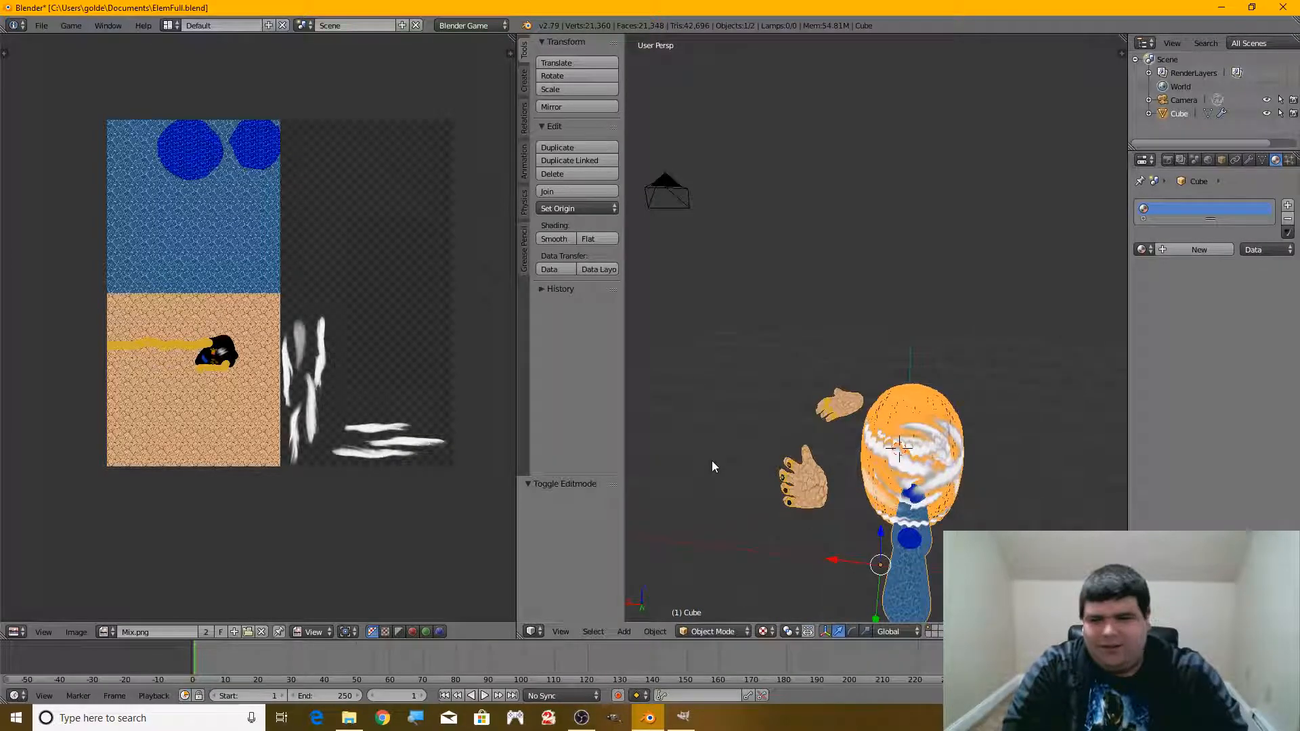
{"action": "middle_click_drag", "start_coordinate": [712, 461], "coordinate": [953, 429]}
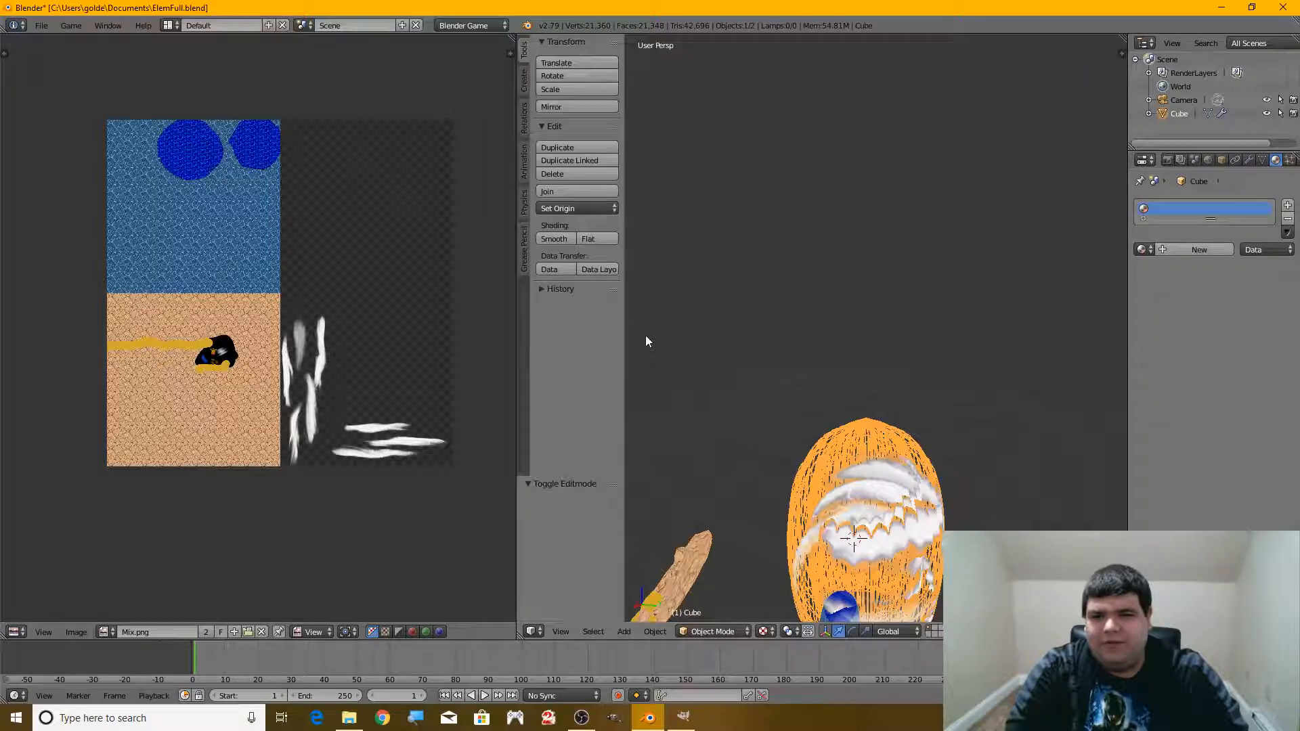
- Try a UV sphere raised above the character's body, and delete it
{"action": "key", "text": "a"}
{"action": "key", "text": "a"}
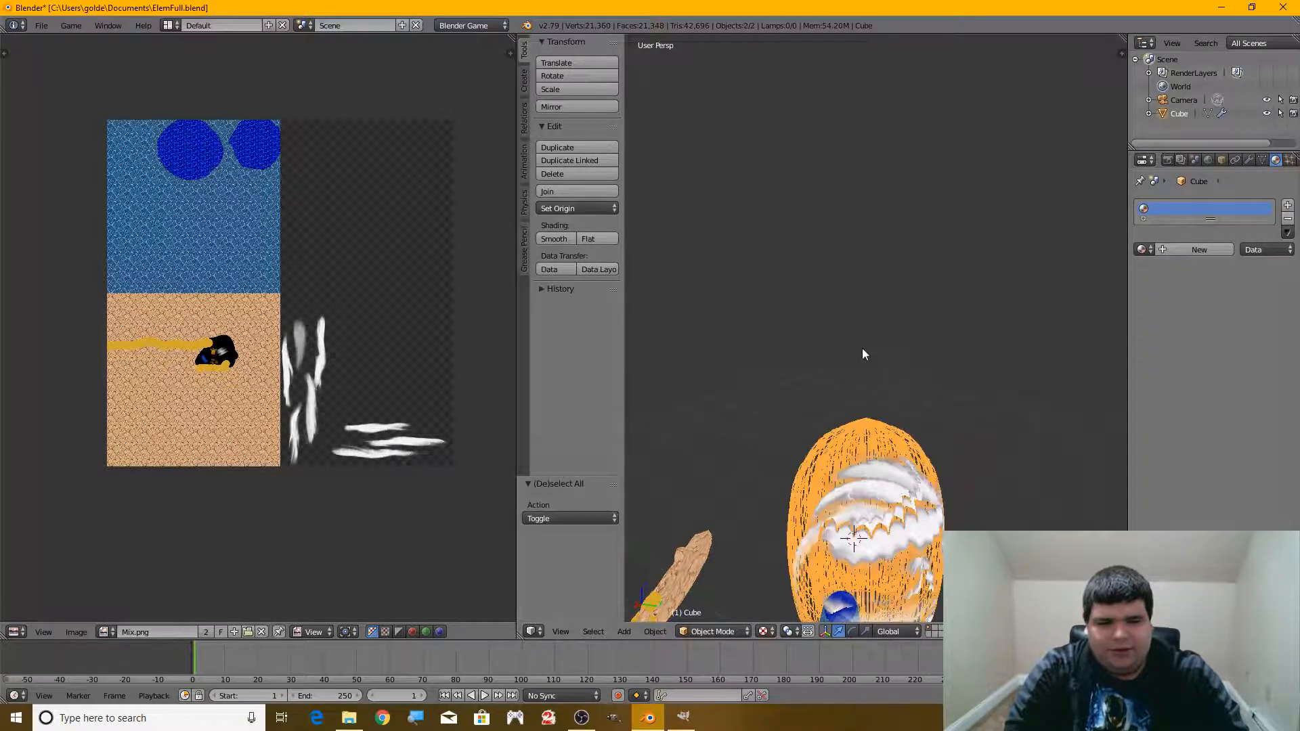
{"action": "key", "text": "a"}
{"action": "key", "text": "shift+a"}
{"action": "mouse_move", "coordinate": [855, 352]}
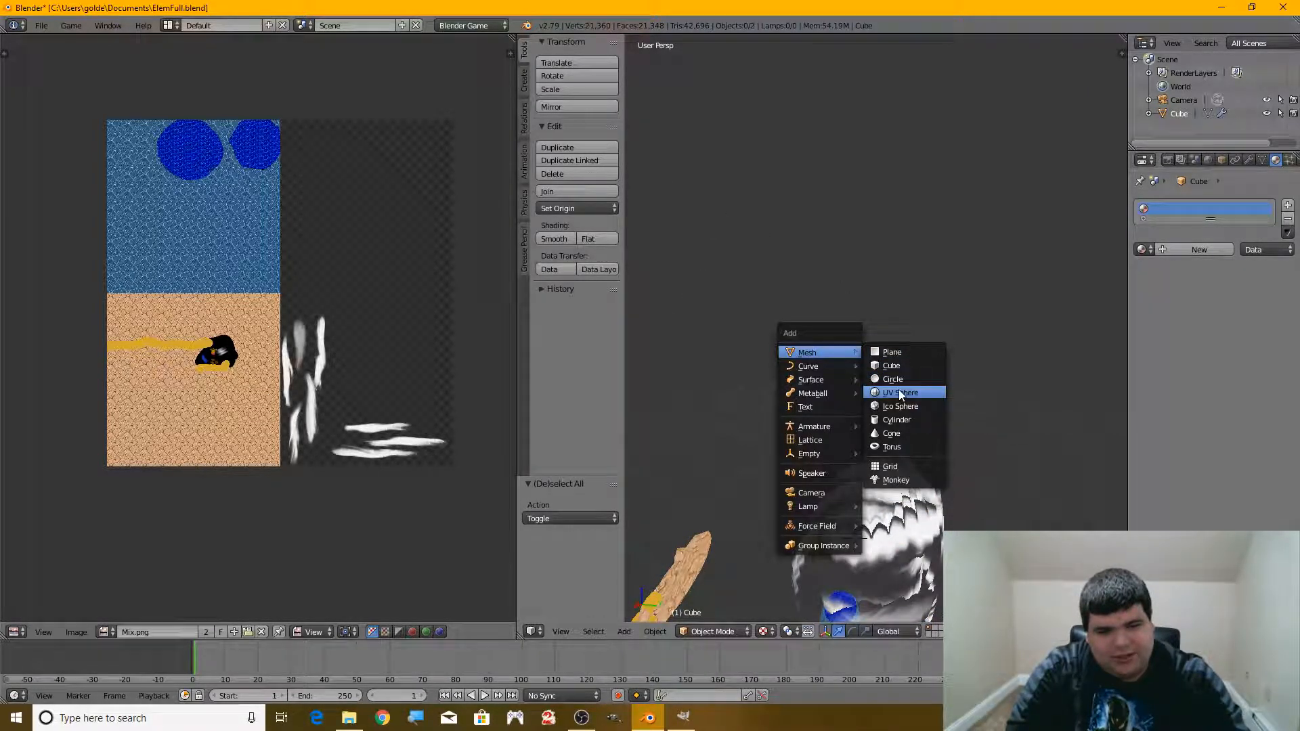
{"action": "left_click", "coordinate": [899, 394]}
{"action": "scroll", "coordinate": [900, 395], "scroll_direction": "down", "scroll_amount": 3}
{"action": "middle_click_drag", "start_coordinate": [900, 396], "coordinate": [785, 390]}
{"action": "left_click_drag", "start_coordinate": [893, 410], "coordinate": [894, 261]}
{"action": "middle_click_drag", "start_coordinate": [839, 358], "coordinate": [886, 359]}
{"action": "key", "text": "Tab"}
{"action": "key", "text": "Tab"}
{"action": "key", "text": "ctrl+z"}
{"action": "key", "text": "x"}
{"action": "left_click", "coordinate": [889, 331]}
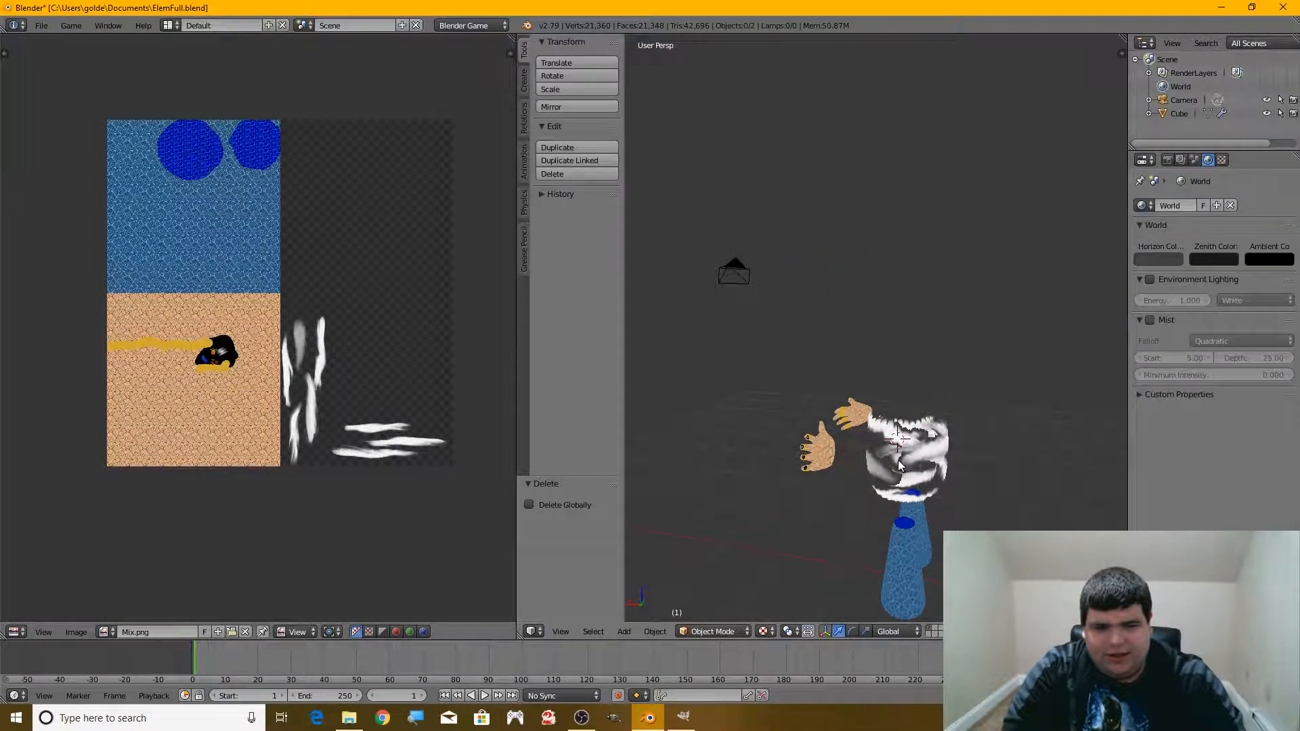
- Try a circle mesh moved vertically above the body, and delete it
{"action": "scroll", "coordinate": [882, 403], "scroll_direction": "up", "scroll_amount": 3}
{"action": "key", "text": "shift+a"}
{"action": "mouse_move", "coordinate": [832, 356]}
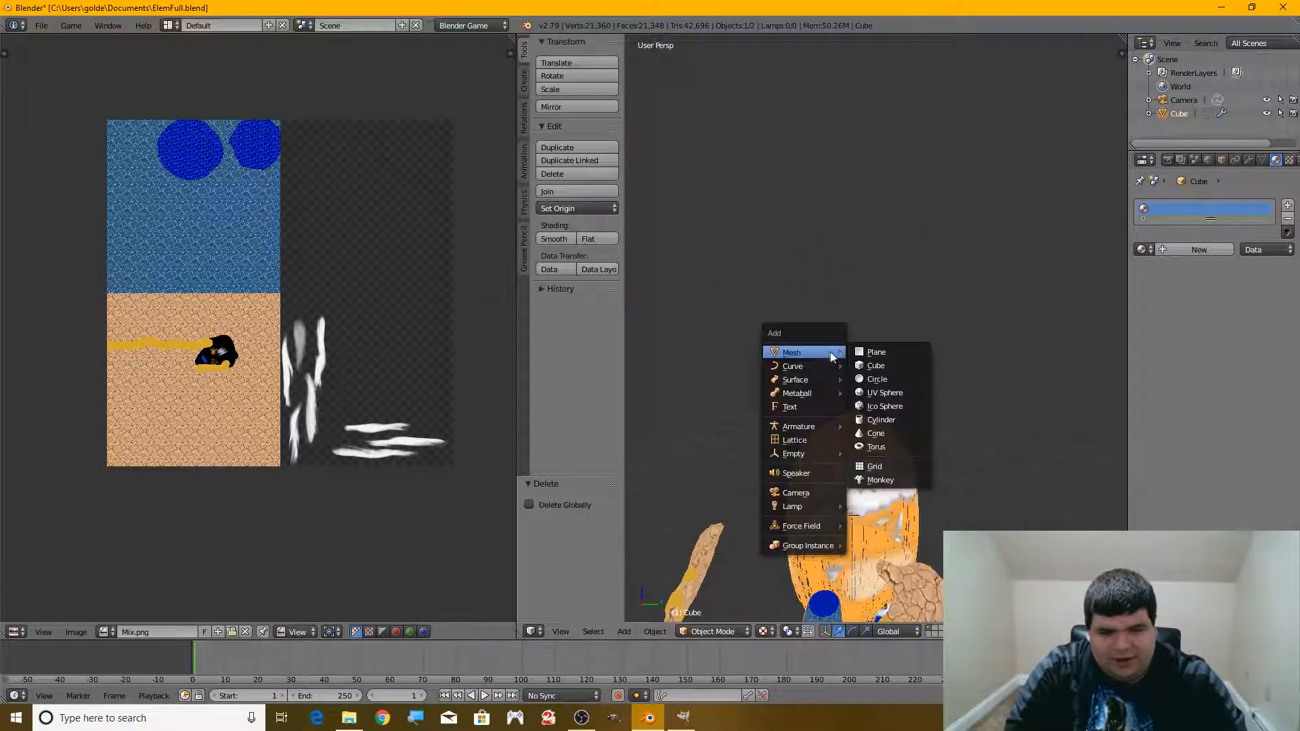
{"action": "left_click", "coordinate": [893, 379]}
{"action": "key", "text": "g"}
{"action": "key", "text": "z"}
{"action": "left_click", "coordinate": [860, 372]}
{"action": "key", "text": "x"}
{"action": "left_click", "coordinate": [869, 368]}
- Try an ico sphere raised above the body, and delete it
{"action": "middle_click_drag", "start_coordinate": [869, 367], "coordinate": [814, 407]}
{"action": "key", "text": "shift+a"}
{"action": "mouse_move", "coordinate": [881, 352]}
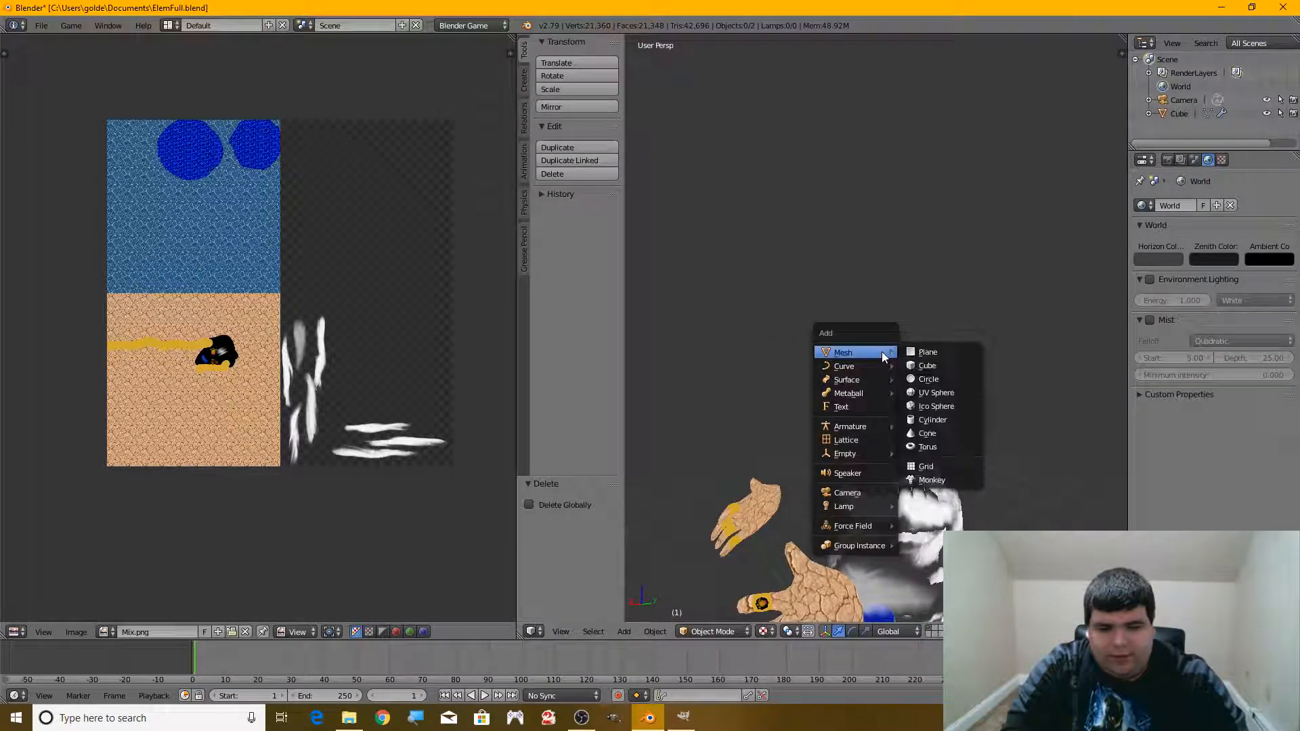
{"action": "left_click", "coordinate": [959, 405]}
{"action": "left_click_drag", "start_coordinate": [880, 473], "coordinate": [883, 289]}
{"action": "middle_click_drag", "start_coordinate": [936, 356], "coordinate": [1043, 355]}
{"action": "key", "text": "x"}
{"action": "left_click", "coordinate": [911, 373]}
- Add a UV sphere and raise it 1.898 along Z above the character's body
{"action": "middle_click_drag", "start_coordinate": [911, 373], "coordinate": [896, 410]}
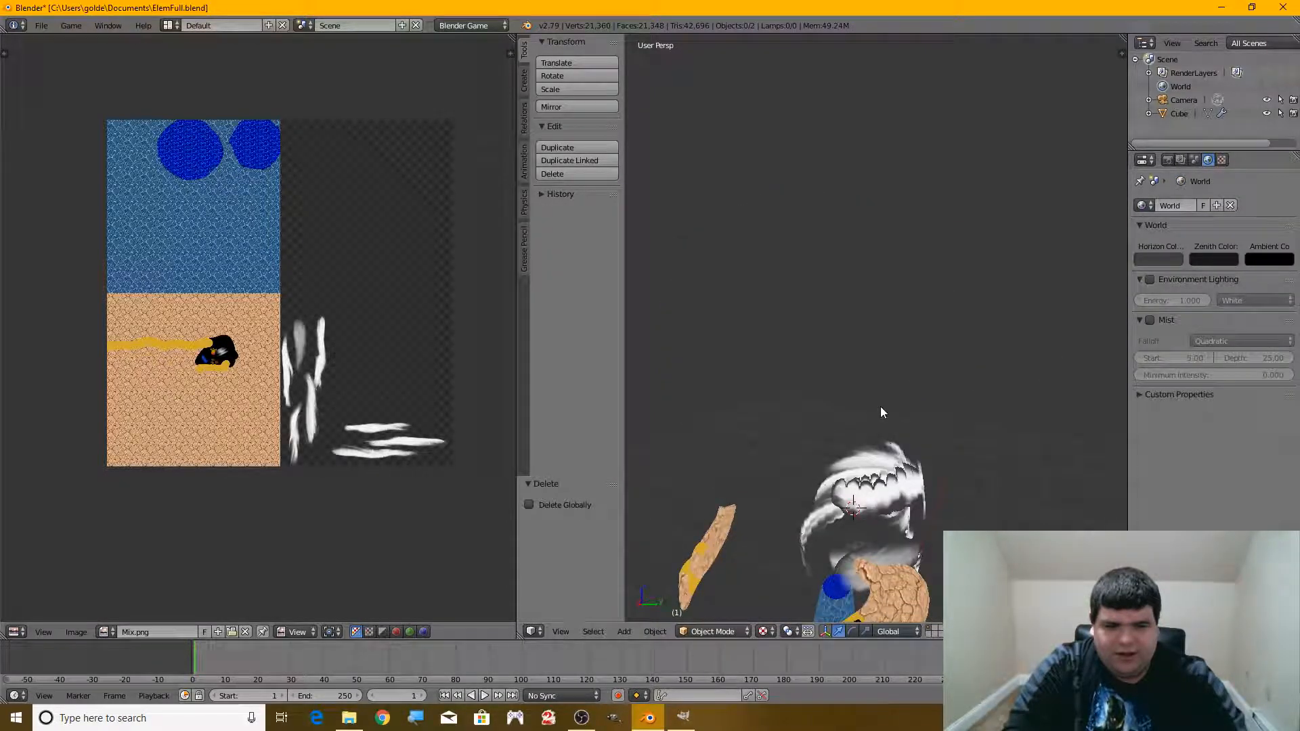
{"action": "key", "text": "shift+a"}
{"action": "mouse_move", "coordinate": [893, 314]}
{"action": "left_click", "coordinate": [956, 354]}
{"action": "left_click_drag", "start_coordinate": [853, 461], "coordinate": [853, 247]}
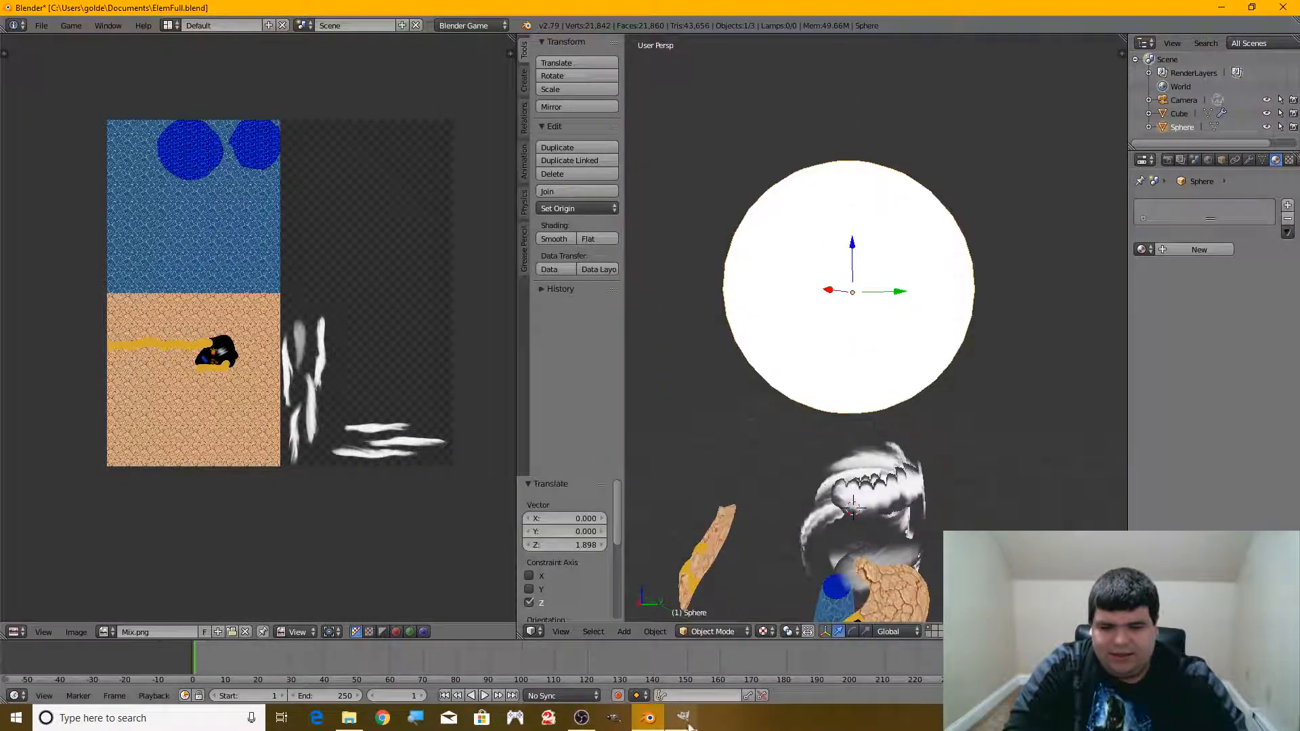
- Switch to File Explorer and apply the gold-and-black patterned image to the sphere as its texture
{"action": "left_click", "coordinate": [349, 717]}
{"action": "left_click", "coordinate": [120, 354]}
{"action": "left_click_drag", "start_coordinate": [474, 324], "coordinate": [808, 313]}
{"action": "middle_click_drag", "start_coordinate": [808, 313], "coordinate": [1029, 318]}
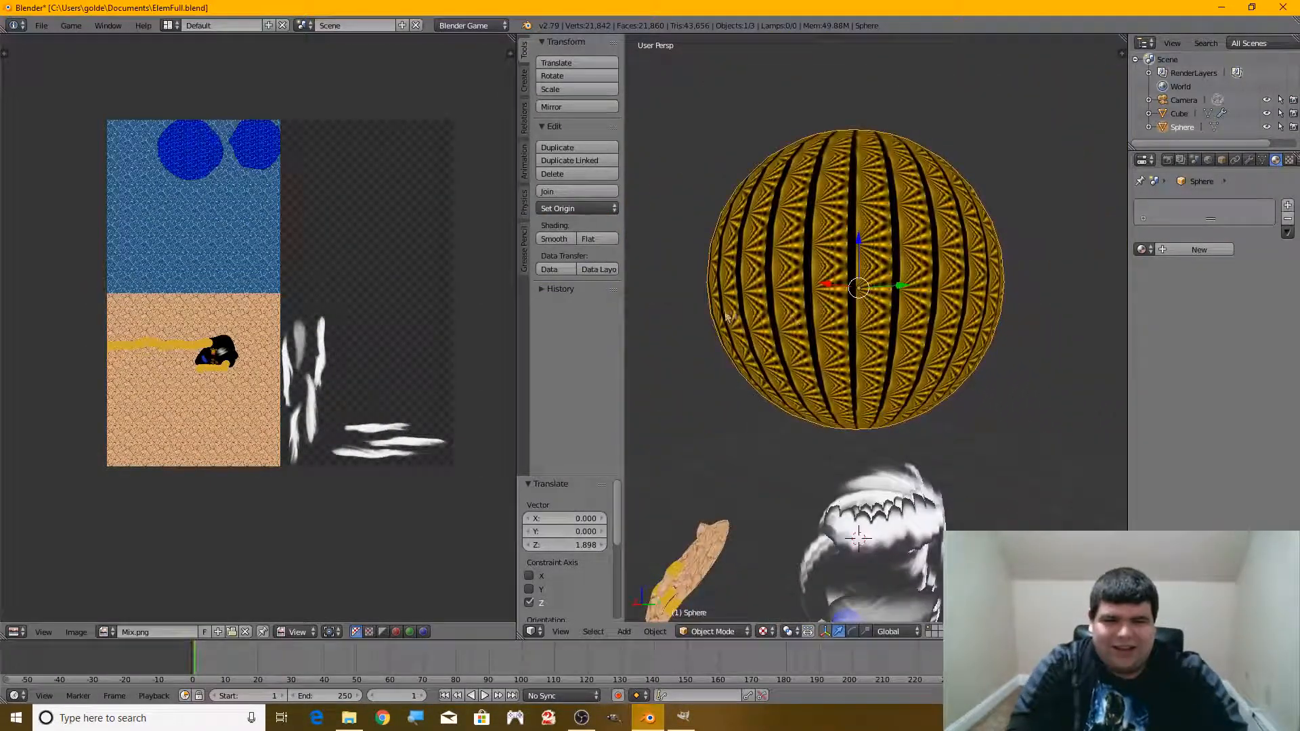
{"action": "middle_click_drag", "start_coordinate": [732, 316], "coordinate": [711, 331]}
- Put the sphere in Edit Mode and set the viewport shading to wireframe
{"action": "key", "text": "Tab"}
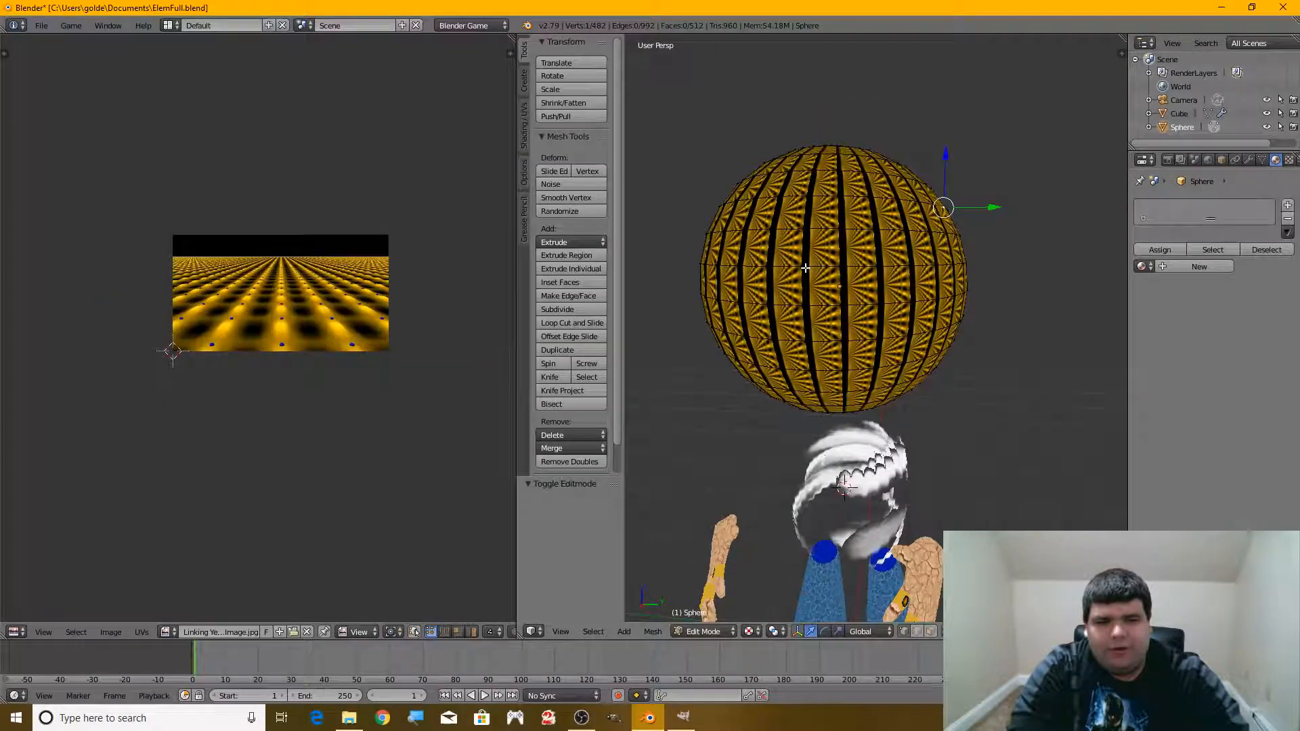
{"action": "middle_click_drag", "start_coordinate": [805, 268], "coordinate": [807, 154]}
{"action": "scroll", "coordinate": [782, 198], "scroll_direction": "down", "scroll_amount": 3}
{"action": "left_click", "coordinate": [750, 634]}
{"action": "left_click", "coordinate": [769, 587]}
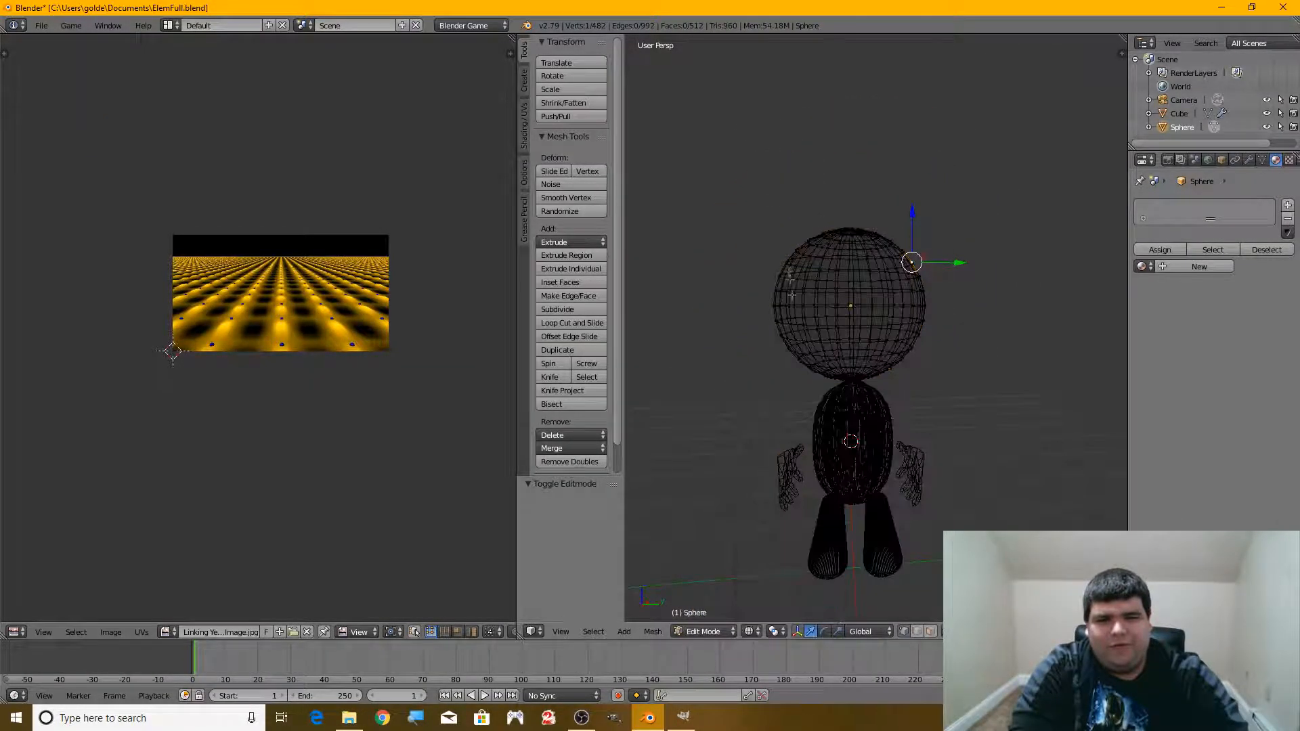
{"action": "middle_click_drag", "start_coordinate": [768, 498], "coordinate": [833, 462]}
- Stretch the whole sphere vertically into an egg shape and raise it 0.665 along Z
{"action": "key", "text": "a"}
{"action": "middle_click_drag", "start_coordinate": [724, 245], "coordinate": [880, 365]}
{"action": "key", "text": "s"}
{"action": "key", "text": "y"}
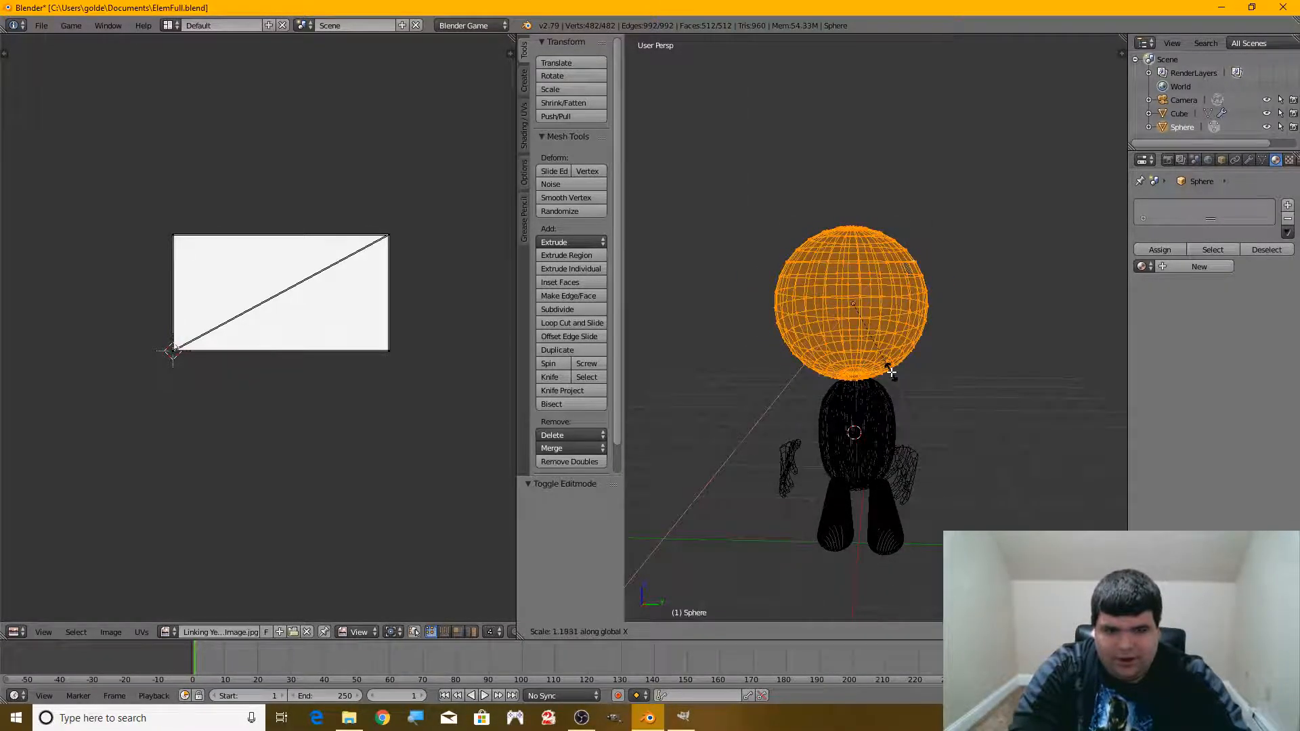
{"action": "left_click", "coordinate": [897, 391]}
{"action": "left_click_drag", "start_coordinate": [853, 259], "coordinate": [854, 203]}
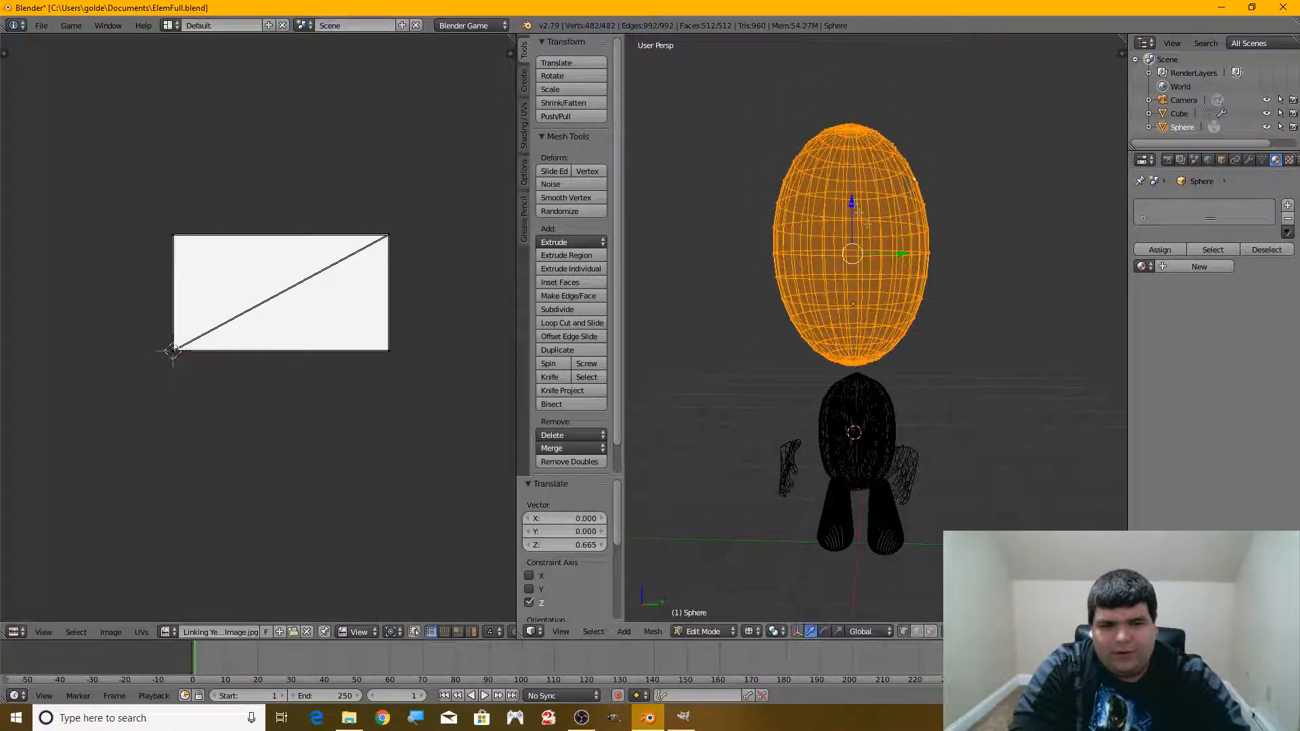
- Reposition the elongated sphere over the body, scale it down evenly and lower it
{"action": "middle_click_drag", "start_coordinate": [1042, 362], "coordinate": [845, 372]}
{"action": "left_click_drag", "start_coordinate": [845, 253], "coordinate": [864, 253]}
{"action": "key", "text": "s"}
{"action": "left_click", "coordinate": [955, 343]}
{"action": "left_click_drag", "start_coordinate": [914, 198], "coordinate": [914, 234]}
- Select the upper half of the egg shape in front orthographic view, flatten it along Z and lower it onto the lower half
{"action": "middle_click_drag", "start_coordinate": [884, 346], "coordinate": [907, 325]}
{"action": "key", "text": "a"}
{"action": "key", "text": "KP_3"}
{"action": "key", "text": "KP_1"}
{"action": "key", "text": "KP_5"}
{"action": "key", "text": "b"}
{"action": "left_click_drag", "start_coordinate": [938, 280], "coordinate": [938, 281]}
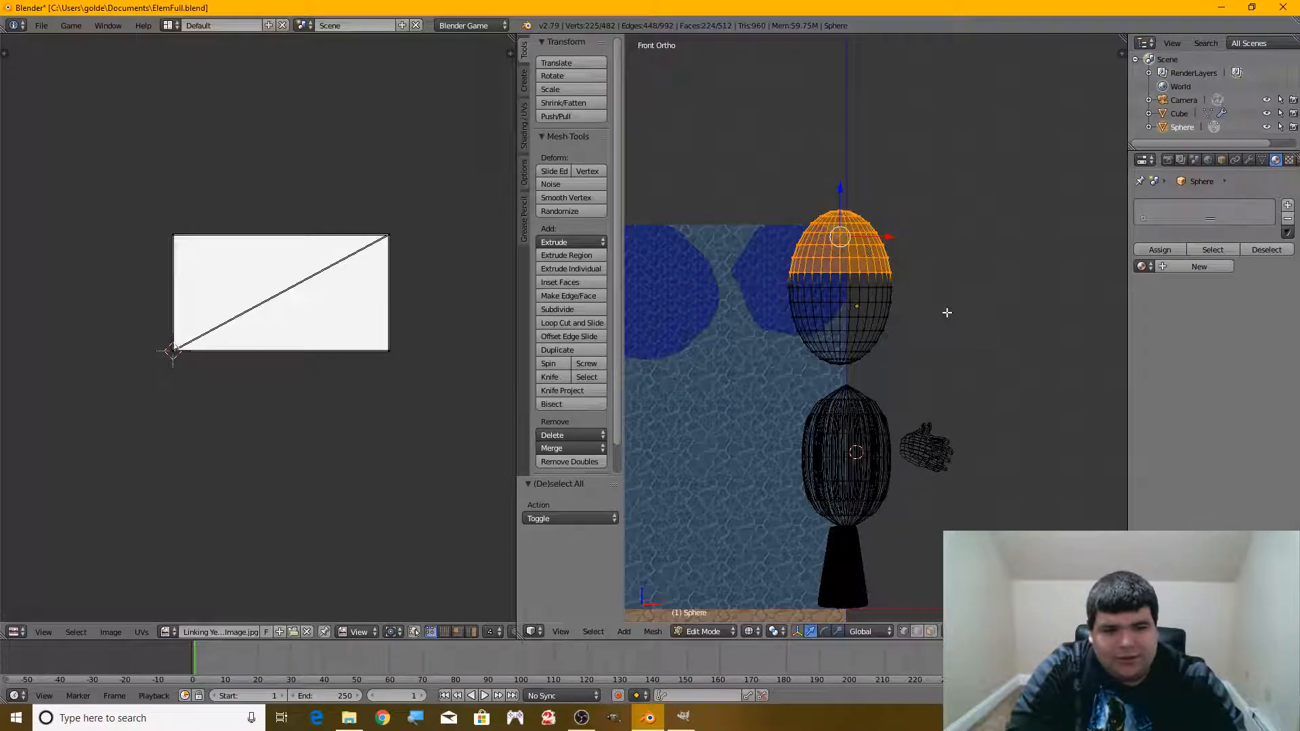
{"action": "key", "text": "s"}
{"action": "key", "text": "z"}
{"action": "left_click", "coordinate": [864, 250]}
{"action": "left_click_drag", "start_coordinate": [840, 194], "coordinate": [845, 232]}
- Return to Object Mode with textured shading and inspect the flattened bowl shape up close
{"action": "key", "text": "Tab"}
{"action": "mouse_move", "coordinate": [986, 342]}
{"action": "middle_mouse_down"}
{"action": "mouse_move", "coordinate": [908, 385]}
{"action": "mouse_move", "coordinate": [926, 383]}
{"action": "mouse_move", "coordinate": [731, 286]}
{"action": "mouse_move", "coordinate": [718, 352]}
{"action": "mouse_move", "coordinate": [734, 467]}
{"action": "middle_mouse_up"}
{"action": "left_click", "coordinate": [766, 632]}
{"action": "left_click", "coordinate": [780, 571]}
{"action": "scroll", "coordinate": [899, 339], "scroll_direction": "up", "scroll_amount": 10}
{"action": "scroll", "coordinate": [910, 355], "scroll_direction": "down", "scroll_amount": 3}
{"action": "middle_click_drag", "start_coordinate": [1005, 253], "coordinate": [1121, 234]}
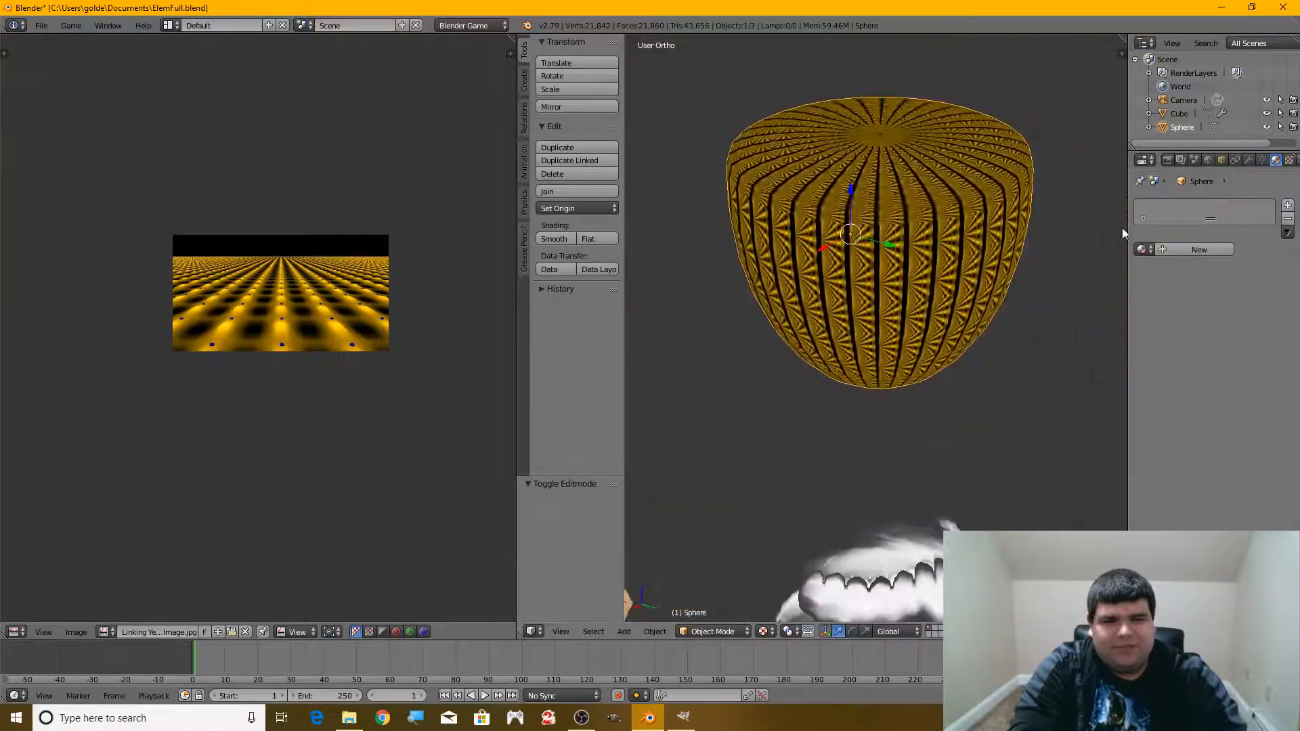
- Select the bowl's upper surface in Edit Mode, try a Mesh Deform modifier on the sphere, and remove it
{"action": "key", "text": "Tab"}
{"action": "middle_click_drag", "start_coordinate": [872, 169], "coordinate": [907, 291]}
{"action": "key", "text": "ctrl+KP_7"}
{"action": "key", "text": "KP_7"}
{"action": "key", "text": "b"}
{"action": "left_click_drag", "start_coordinate": [655, 222], "coordinate": [938, 474]}
{"action": "middle_click_drag", "start_coordinate": [937, 474], "coordinate": [1169, 215]}
{"action": "left_click", "coordinate": [1248, 160]}
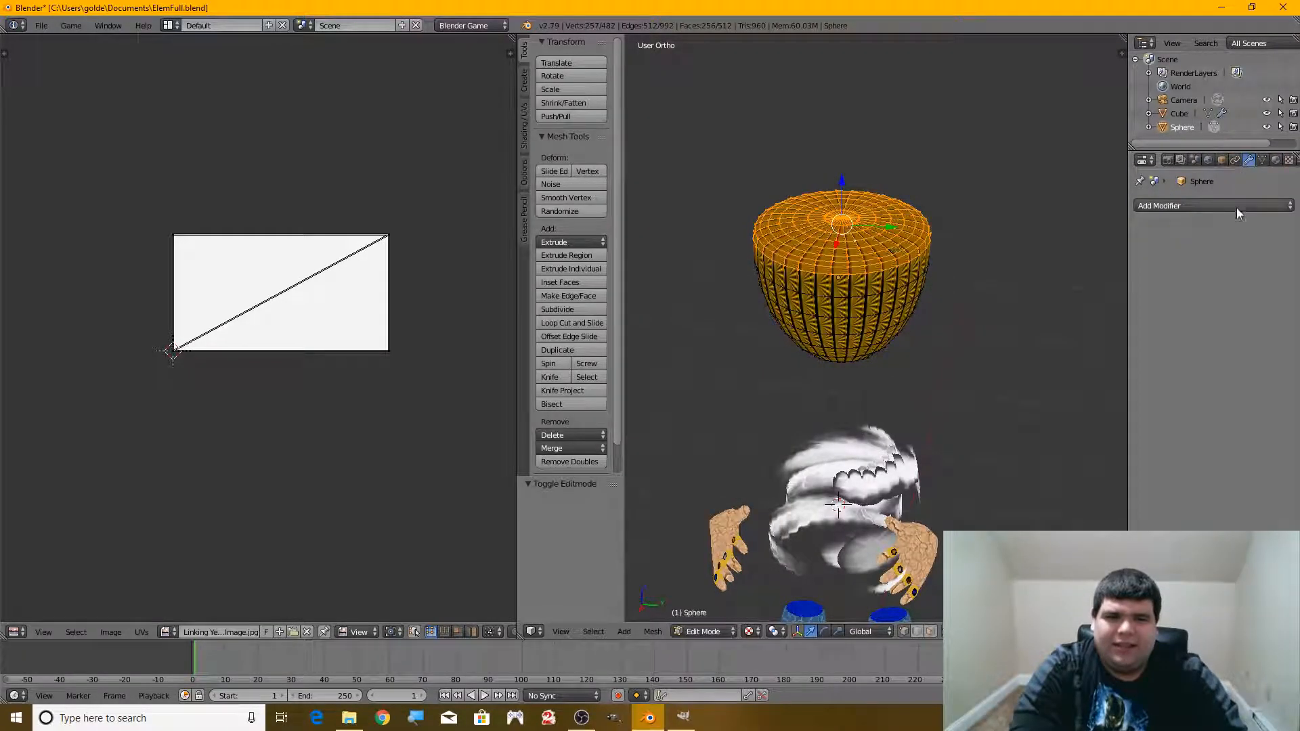
{"action": "left_click", "coordinate": [1236, 207]}
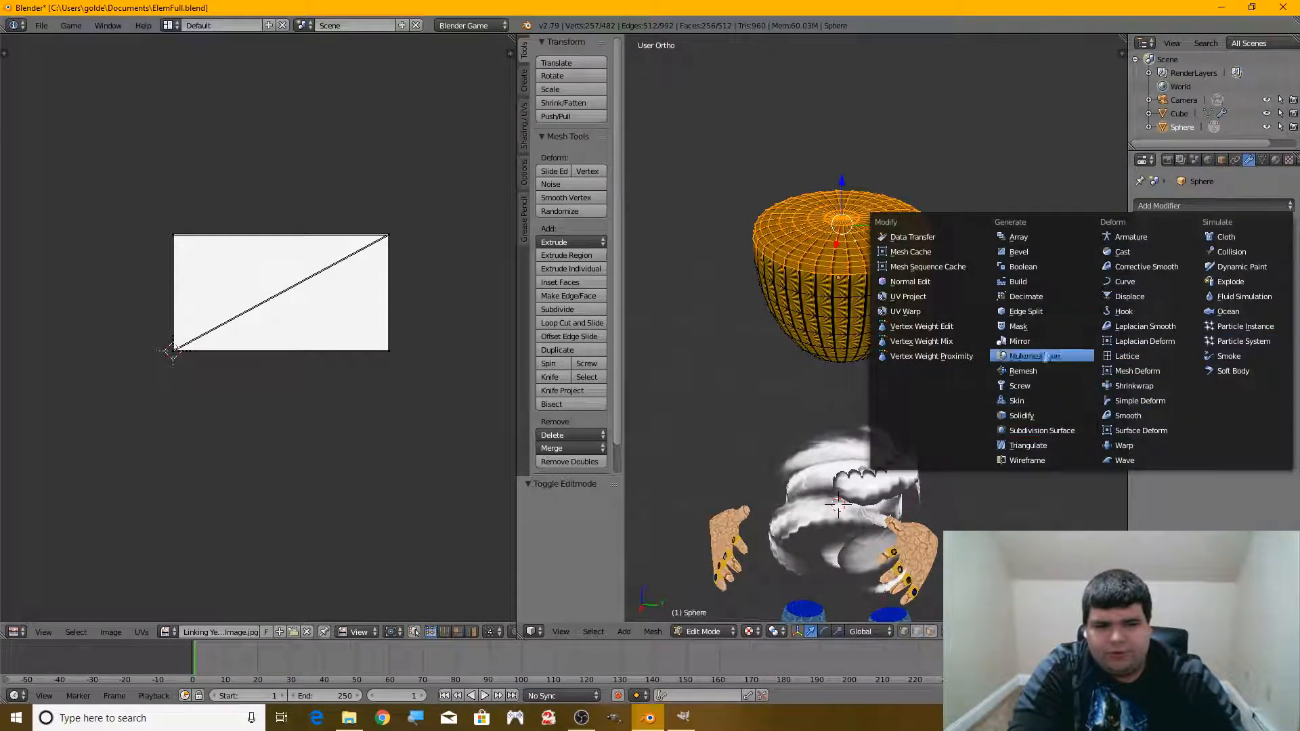
{"action": "left_click", "coordinate": [1141, 371]}
{"action": "scroll", "coordinate": [996, 295], "scroll_direction": "up", "scroll_amount": 4}
{"action": "middle_click_drag", "start_coordinate": [996, 295], "coordinate": [989, 269]}
{"action": "left_click", "coordinate": [1285, 226]}
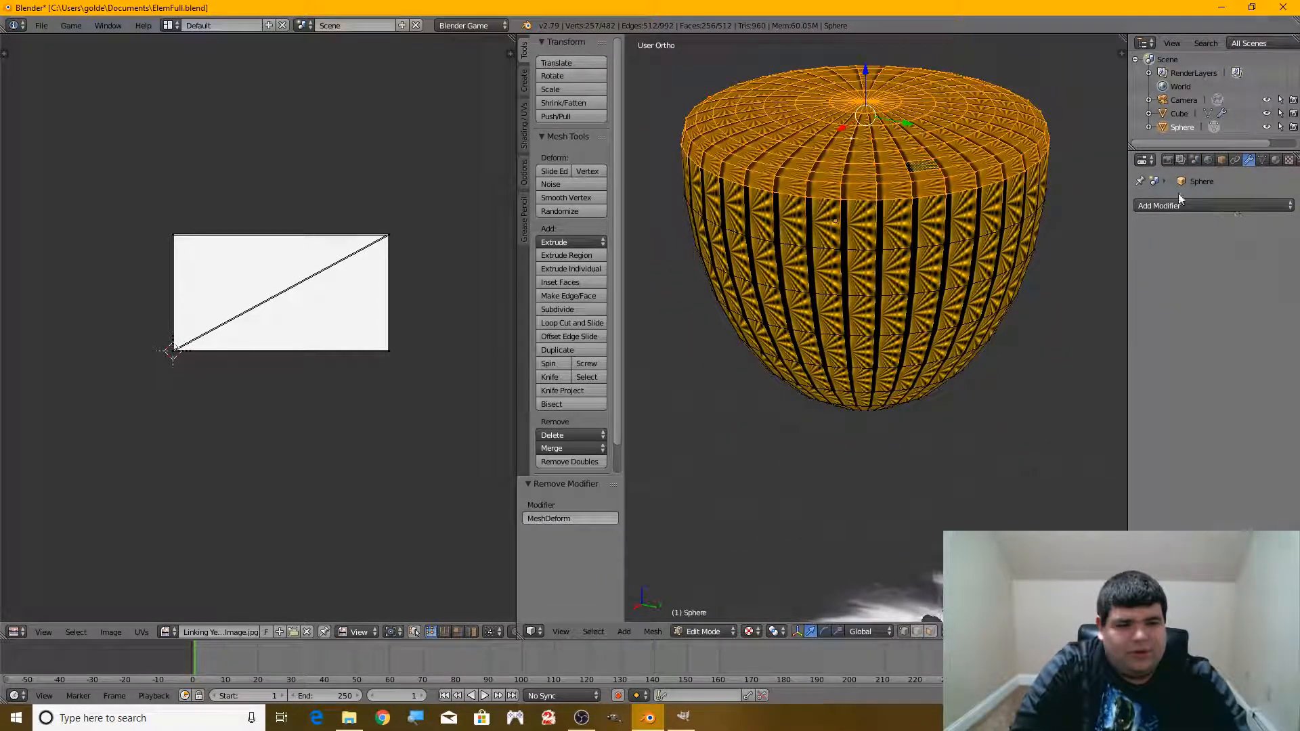
{"action": "left_click", "coordinate": [1212, 205]}
- Select a path of vertices around the middle of the bowl's top surface and raise it slightly along Z
{"action": "middle_click_drag", "start_coordinate": [907, 166], "coordinate": [819, 211]}
{"action": "right_click", "coordinate": [782, 298]}
{"action": "right_click", "coordinate": [993, 263], "text": "ctrl"}
{"action": "right_click", "coordinate": [939, 325], "text": "ctrl"}
{"action": "right_click", "coordinate": [797, 140], "text": "ctrl"}
{"action": "right_click", "coordinate": [963, 194], "text": "ctrl"}
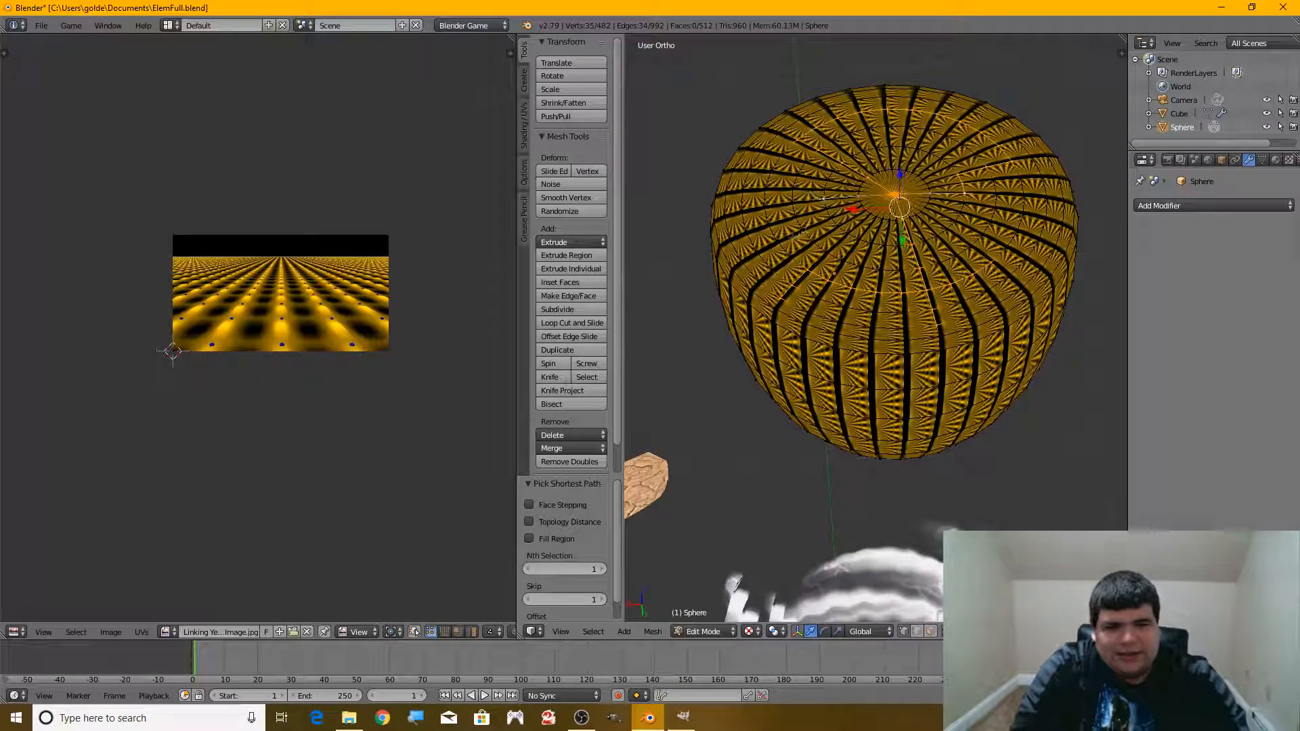
{"action": "left_click_drag", "start_coordinate": [885, 179], "coordinate": [885, 166]}
- Select another vertex path across the top surface and lower it slightly along Z
{"action": "right_click", "coordinate": [946, 229]}
{"action": "right_click", "coordinate": [778, 241], "text": "ctrl"}
{"action": "right_click", "coordinate": [787, 154], "text": "ctrl"}
{"action": "right_click", "coordinate": [918, 151], "text": "ctrl"}
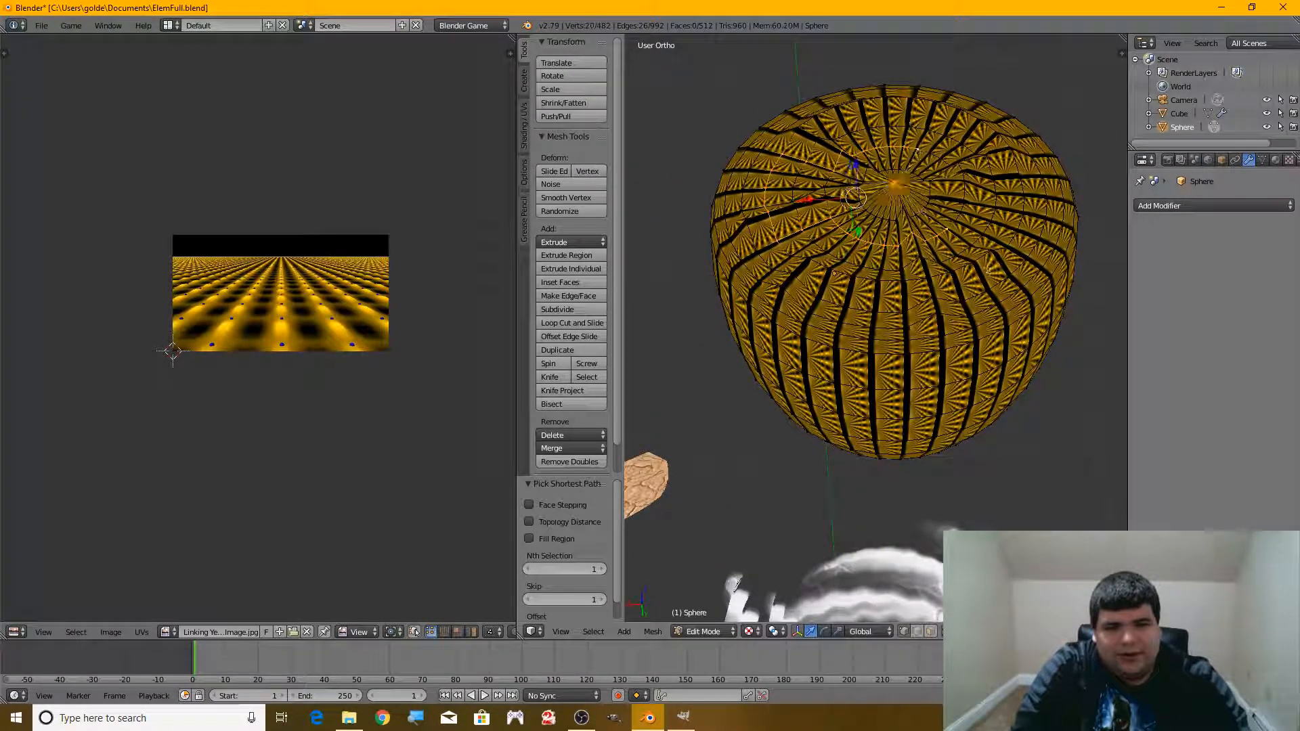
{"action": "left_click_drag", "start_coordinate": [892, 184], "coordinate": [891, 194]}
- Lower two individual vertices on the top surface, the second by 0.029 along Z
{"action": "middle_click_drag", "start_coordinate": [961, 264], "coordinate": [1009, 208]}
{"action": "right_click", "coordinate": [920, 215]}
{"action": "left_click_drag", "start_coordinate": [905, 177], "coordinate": [905, 189]}
{"action": "middle_click_drag", "start_coordinate": [937, 226], "coordinate": [684, 233]}
{"action": "right_click", "coordinate": [832, 311]}
{"action": "left_click_drag", "start_coordinate": [835, 264], "coordinate": [835, 268]}
- Select further vertices on the top surface and raise them 0.061 along Z
{"action": "middle_click_drag", "start_coordinate": [835, 268], "coordinate": [1101, 498]}
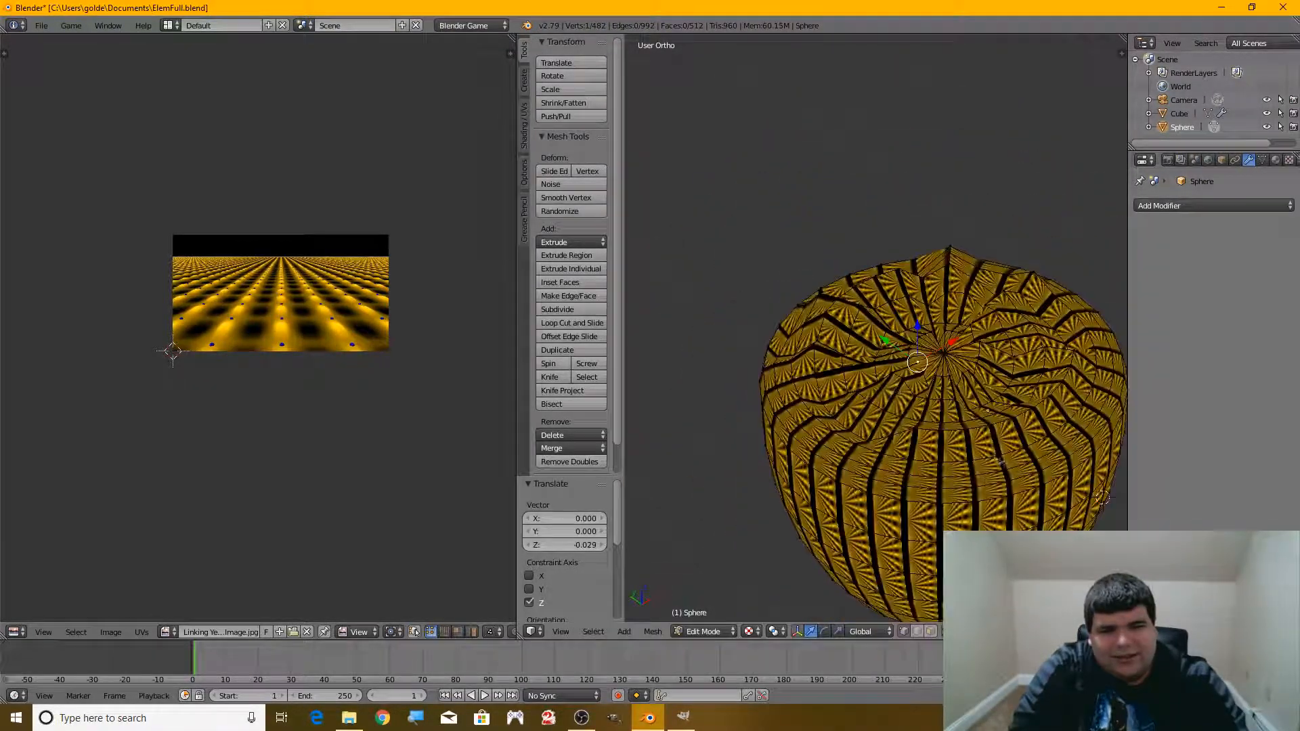
{"action": "right_click", "coordinate": [1106, 377], "text": "shift"}
{"action": "left_click_drag", "start_coordinate": [1004, 376], "coordinate": [1004, 366]}
{"action": "middle_click_drag", "start_coordinate": [978, 406], "coordinate": [964, 362]}
{"action": "middle_click_drag", "start_coordinate": [842, 371], "coordinate": [830, 252]}
- Select several scattered vertices around the top surface and raise them 0.076 along Z into peaks
{"action": "right_click", "coordinate": [816, 449]}
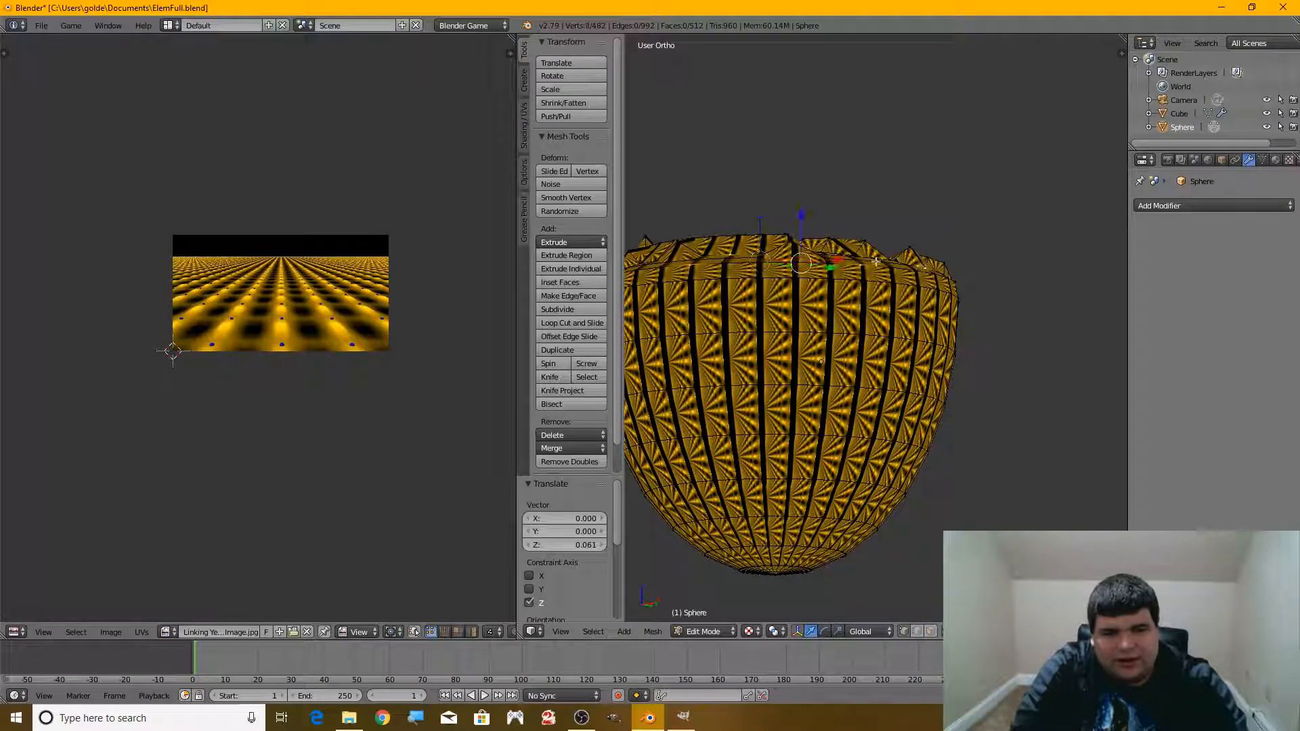
{"action": "middle_click_drag", "start_coordinate": [821, 362], "coordinate": [784, 337]}
{"action": "middle_click_drag", "start_coordinate": [956, 330], "coordinate": [855, 339]}
{"action": "right_click", "coordinate": [878, 343], "text": "shift"}
{"action": "right_click", "coordinate": [879, 367], "text": "shift"}
{"action": "middle_click_drag", "start_coordinate": [937, 302], "coordinate": [805, 301]}
{"action": "right_click", "coordinate": [1004, 375], "text": "shift"}
{"action": "right_click", "coordinate": [1088, 353], "text": "shift"}
{"action": "left_click_drag", "start_coordinate": [906, 274], "coordinate": [907, 254]}
- Box-select the bowl's entire upper surface from the top view and scale it along Z to about 0.67
{"action": "middle_click_drag", "start_coordinate": [900, 356], "coordinate": [910, 403]}
{"action": "key", "text": "KP_7"}
{"action": "key", "text": "b"}
{"action": "left_click_drag", "start_coordinate": [679, 171], "coordinate": [1121, 574]}
{"action": "middle_click_drag", "start_coordinate": [1104, 528], "coordinate": [1099, 397]}
{"action": "key", "text": "s"}
{"action": "key", "text": "z"}
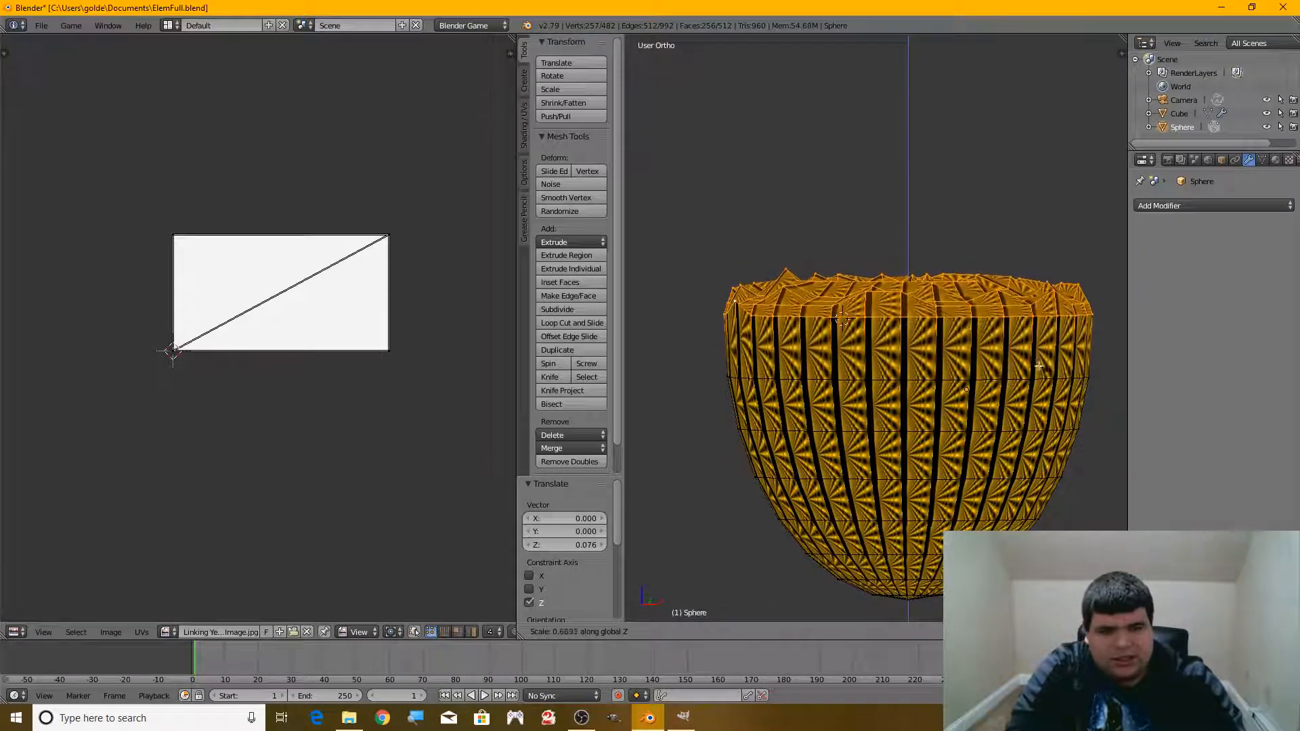
{"action": "left_click", "coordinate": [1032, 366]}
- Return to Object Mode and examine the uneven top surface of the textured bowl from several angles
{"action": "key", "text": "Tab"}
{"action": "middle_click_drag", "start_coordinate": [1032, 367], "coordinate": [791, 453]}
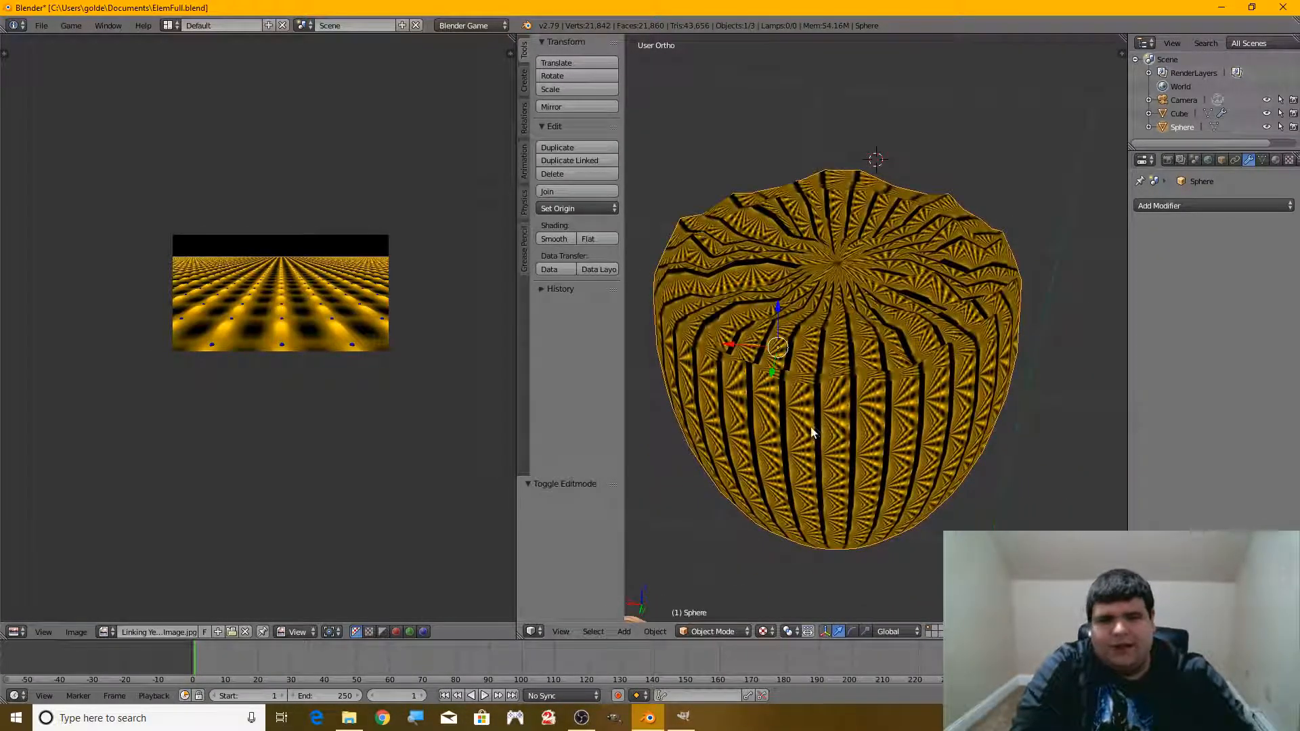
{"action": "scroll", "coordinate": [810, 427], "scroll_direction": "down", "scroll_amount": 2}
{"action": "middle_click_drag", "start_coordinate": [810, 426], "coordinate": [826, 404]}
{"action": "scroll", "coordinate": [777, 400], "scroll_direction": "up", "scroll_amount": 5}
{"action": "scroll", "coordinate": [839, 399], "scroll_direction": "down", "scroll_amount": 4}
{"action": "scroll", "coordinate": [826, 405], "scroll_direction": "down", "scroll_amount": 5}
{"action": "scroll", "coordinate": [862, 371], "scroll_direction": "up", "scroll_amount": 3}
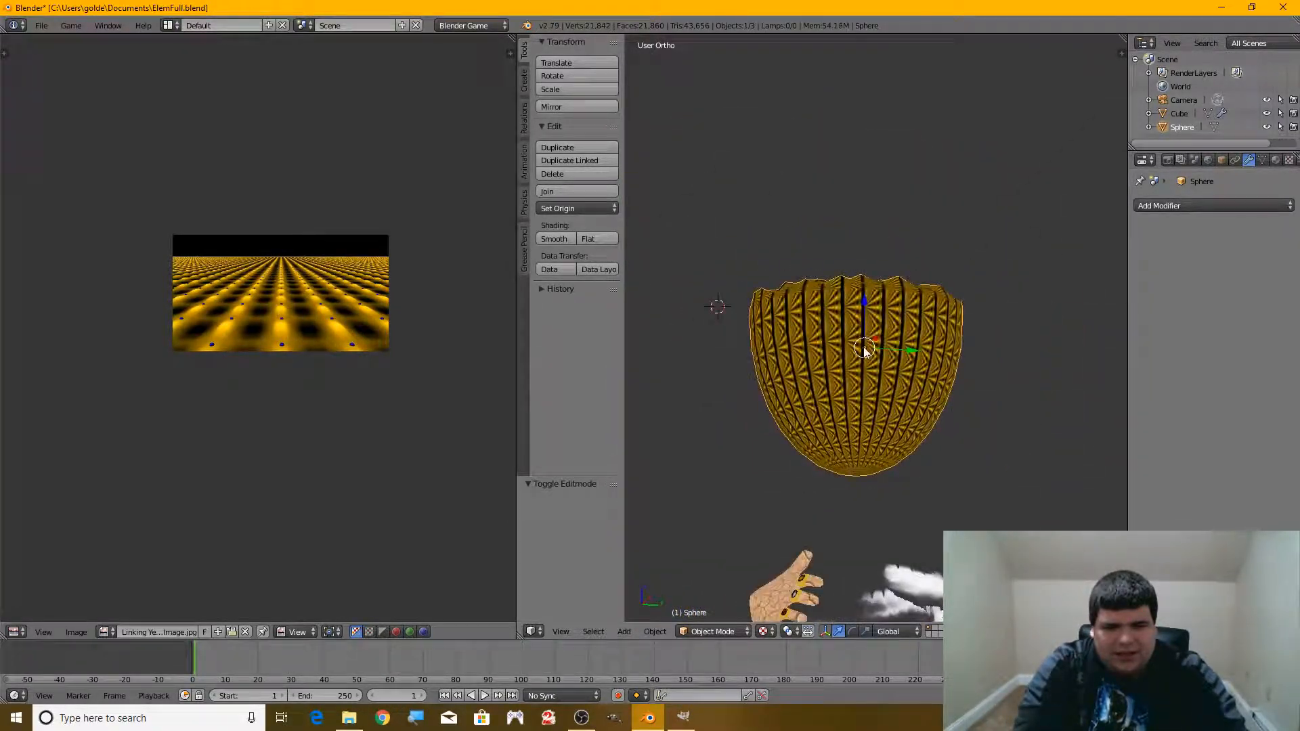
- Select the complete edge loop around the bowl's rim in wireframe Edit Mode
{"action": "key", "text": "Tab"}
{"action": "middle_click_drag", "start_coordinate": [965, 355], "coordinate": [948, 419]}
{"action": "scroll", "coordinate": [948, 419], "scroll_direction": "up", "scroll_amount": 3}
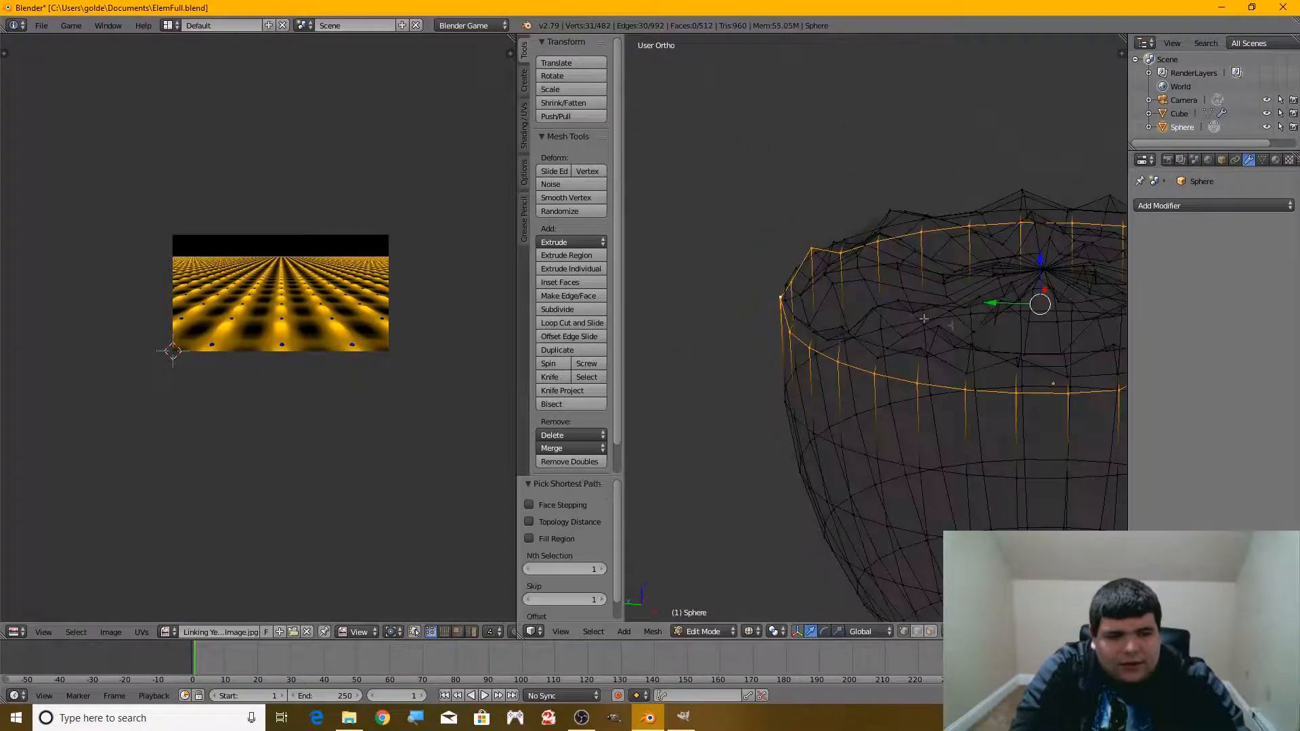
{"action": "mouse_move", "coordinate": [981, 359]}
{"action": "middle_mouse_down"}
{"action": "mouse_move", "coordinate": [901, 367]}
{"action": "mouse_move", "coordinate": [978, 359]}
{"action": "mouse_move", "coordinate": [957, 304]}
{"action": "mouse_move", "coordinate": [754, 325]}
{"action": "mouse_move", "coordinate": [768, 332]}
{"action": "mouse_move", "coordinate": [743, 391]}
{"action": "mouse_move", "coordinate": [1059, 386]}
{"action": "mouse_move", "coordinate": [989, 348]}
{"action": "middle_mouse_up"}
{"action": "right_click", "coordinate": [901, 367], "text": "shift"}
- Extend the selection with a vertical edge path from the rim to the bowl's bottom pole
{"action": "scroll", "coordinate": [813, 331], "scroll_direction": "down", "scroll_amount": 4}
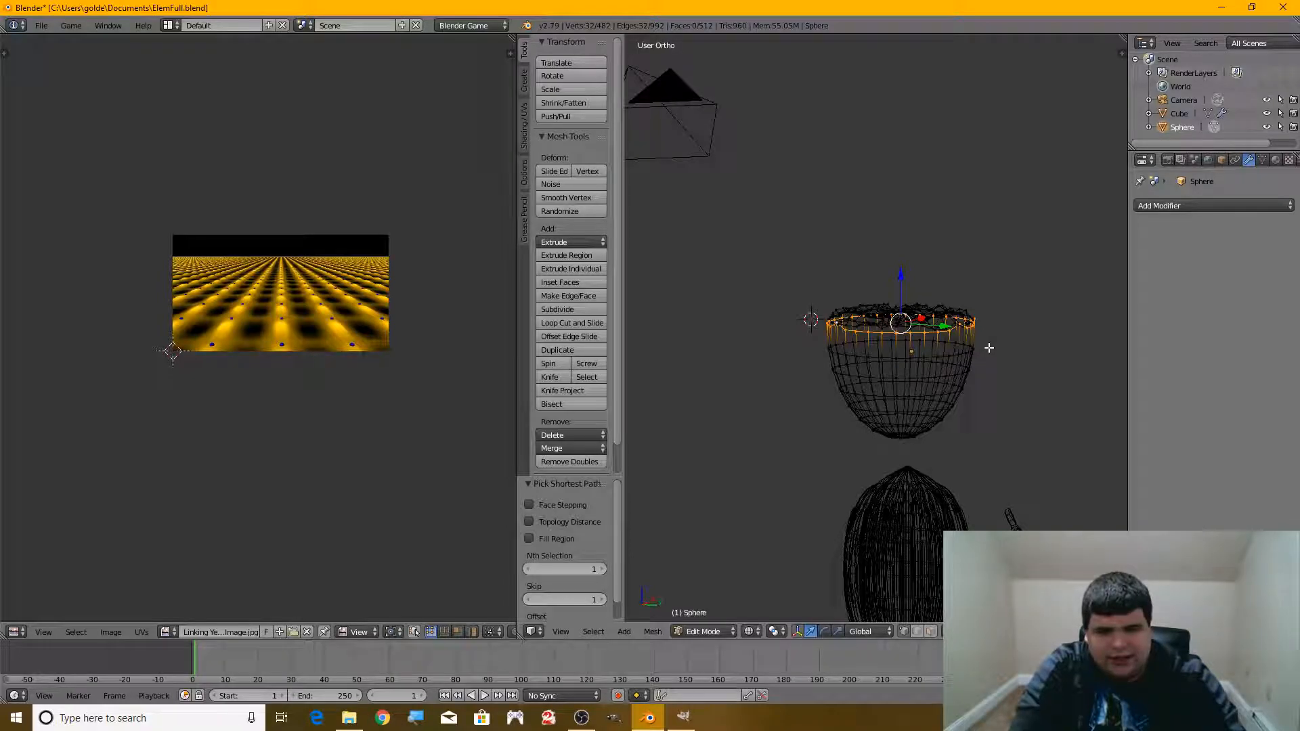
{"action": "middle_click_drag", "start_coordinate": [861, 365], "coordinate": [957, 396]}
{"action": "scroll", "coordinate": [893, 360], "scroll_direction": "up", "scroll_amount": 4}
{"action": "middle_click_drag", "start_coordinate": [1022, 420], "coordinate": [1071, 423]}
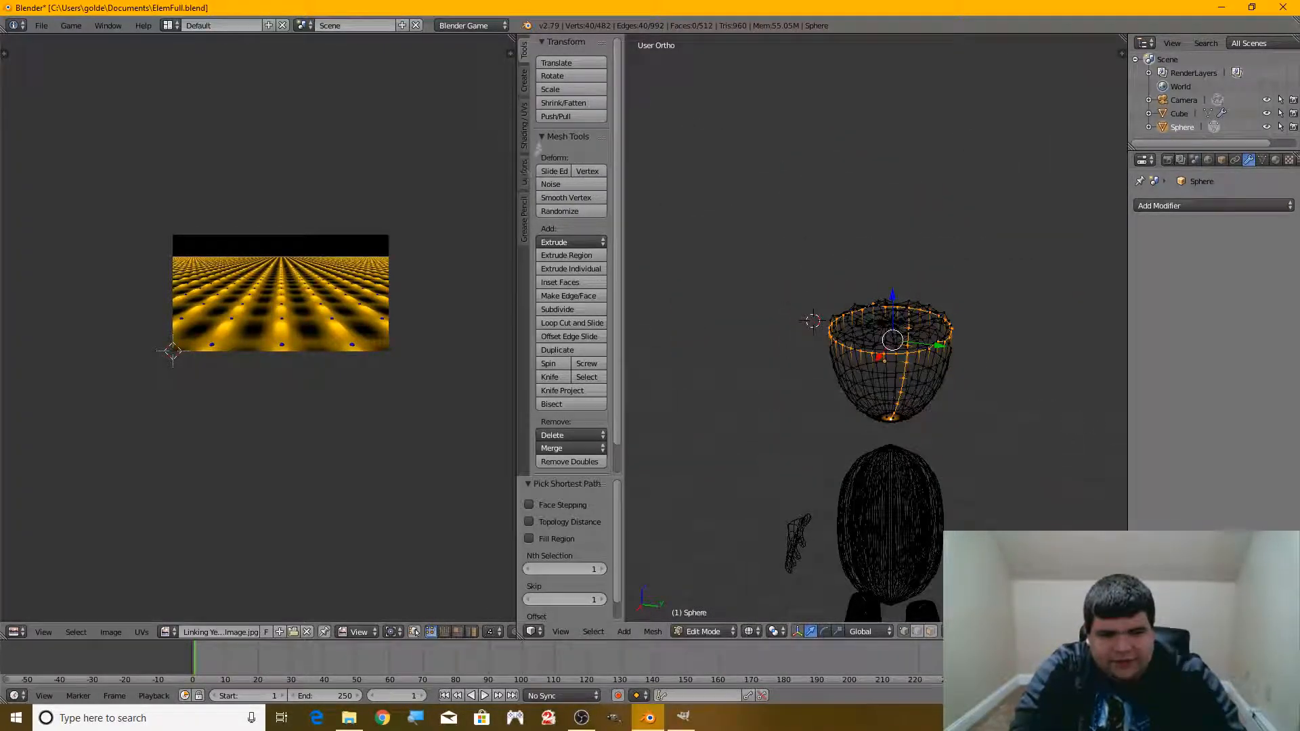
- Mark the selected rim loop and vertical edge path of the bowl as UV seams
{"action": "left_click", "coordinate": [524, 132]}
{"action": "middle_click_drag", "start_coordinate": [765, 291], "coordinate": [836, 354]}
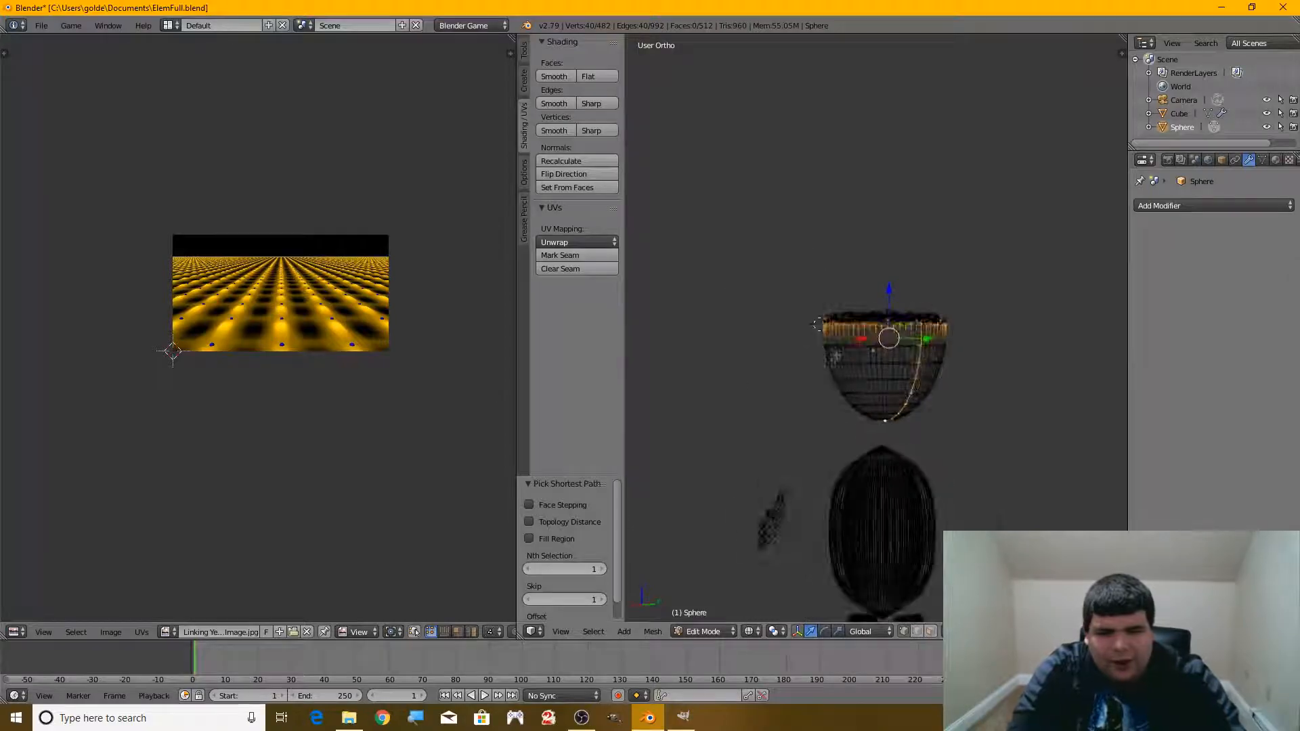
{"action": "scroll", "coordinate": [880, 379], "scroll_direction": "up", "scroll_amount": 4}
{"action": "middle_click_drag", "start_coordinate": [969, 441], "coordinate": [778, 329]}
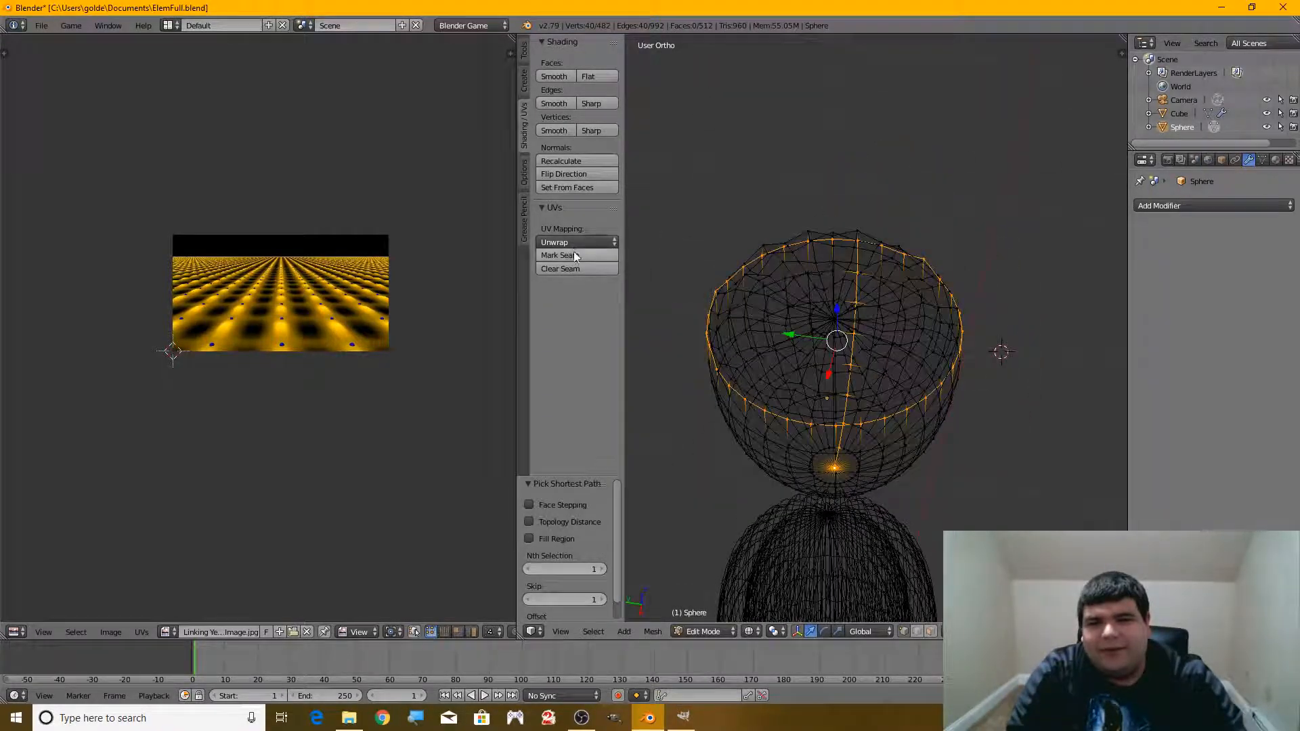
{"action": "left_click", "coordinate": [580, 256]}
{"action": "key", "text": "Tab"}
{"action": "middle_click_drag", "start_coordinate": [846, 271], "coordinate": [768, 274]}
{"action": "key", "text": "Tab"}
- Select the bowl's entire mesh and unwrap it along the marked seams
{"action": "left_click", "coordinate": [584, 240]}
{"action": "left_click", "coordinate": [601, 257]}
{"action": "scroll", "coordinate": [316, 278], "scroll_direction": "up", "scroll_amount": 4}
{"action": "scroll", "coordinate": [316, 278], "scroll_direction": "down", "scroll_amount": 2}
{"action": "key", "text": "a"}
{"action": "left_click", "coordinate": [571, 244]}
{"action": "left_click", "coordinate": [570, 257]}
{"action": "scroll", "coordinate": [283, 223], "scroll_direction": "up", "scroll_amount": 3}
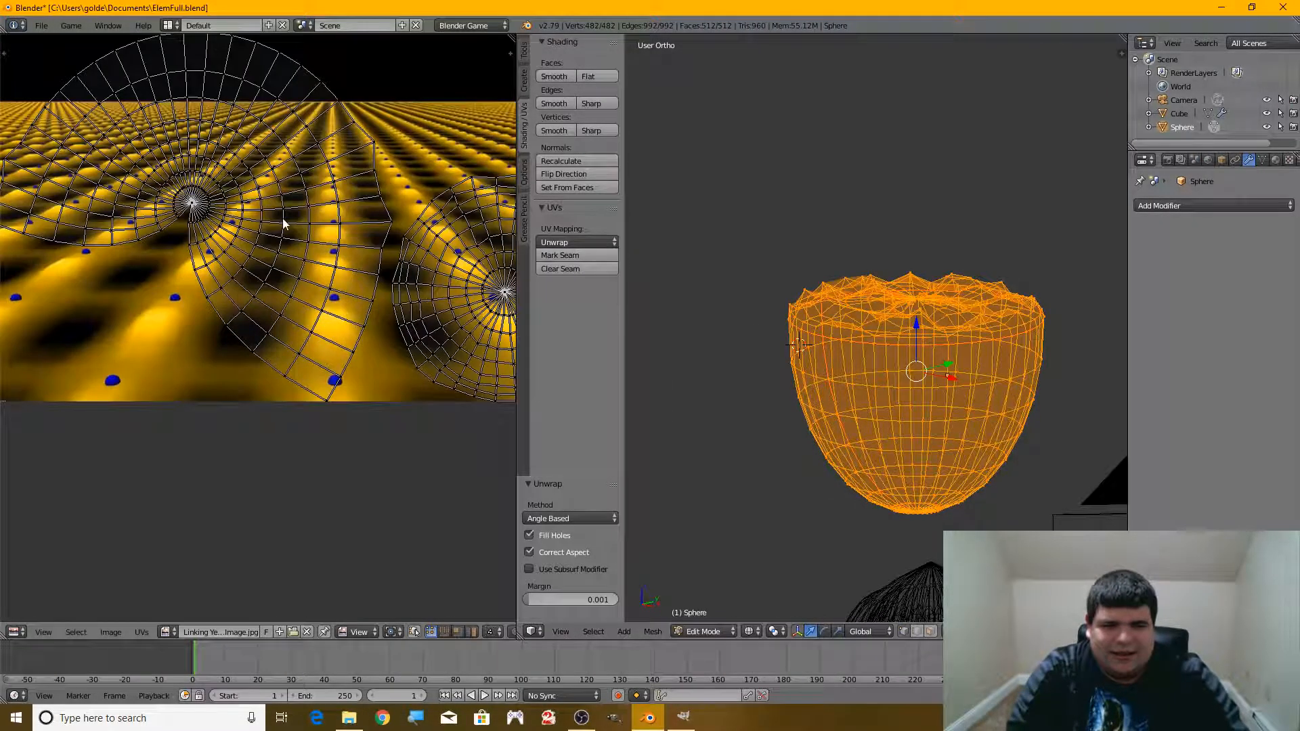
{"action": "scroll", "coordinate": [311, 164], "scroll_direction": "down", "scroll_amount": 1}
{"action": "middle_click_drag", "start_coordinate": [432, 162], "coordinate": [369, 221]}
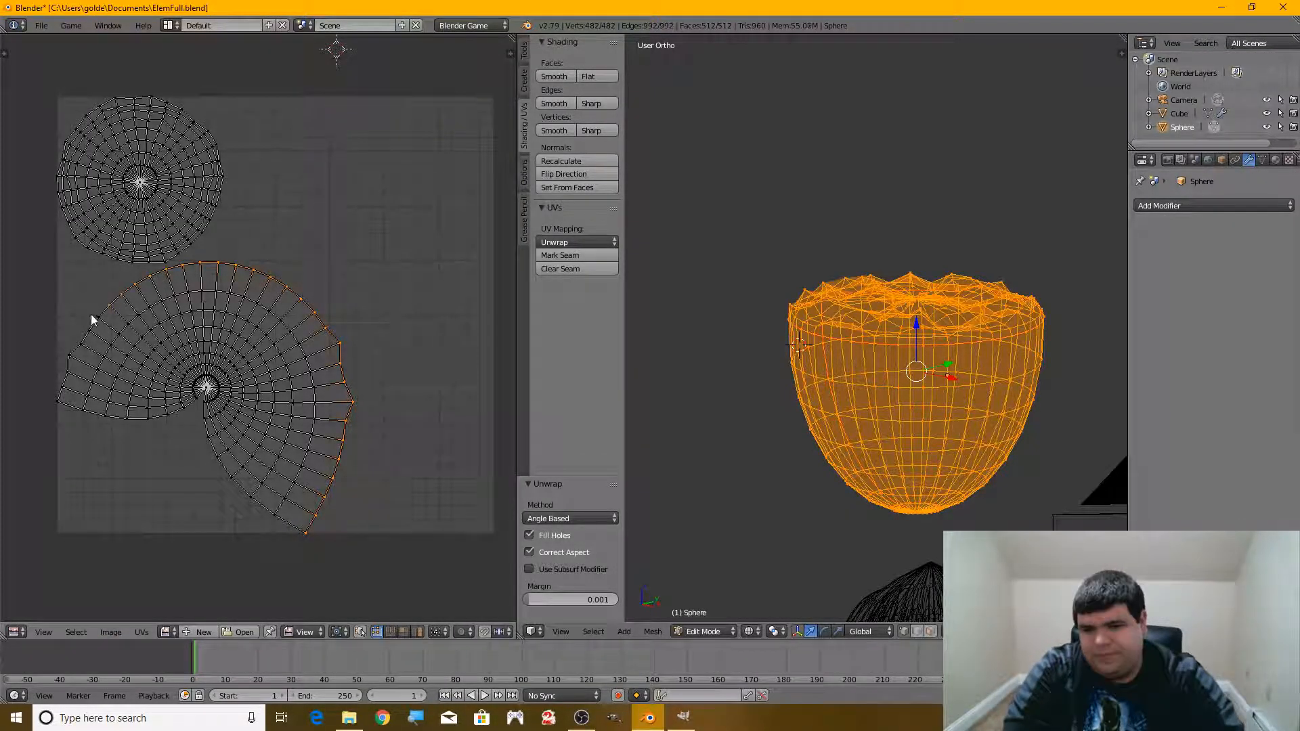
{"action": "key", "text": "s"}
{"action": "key", "text": "x"}
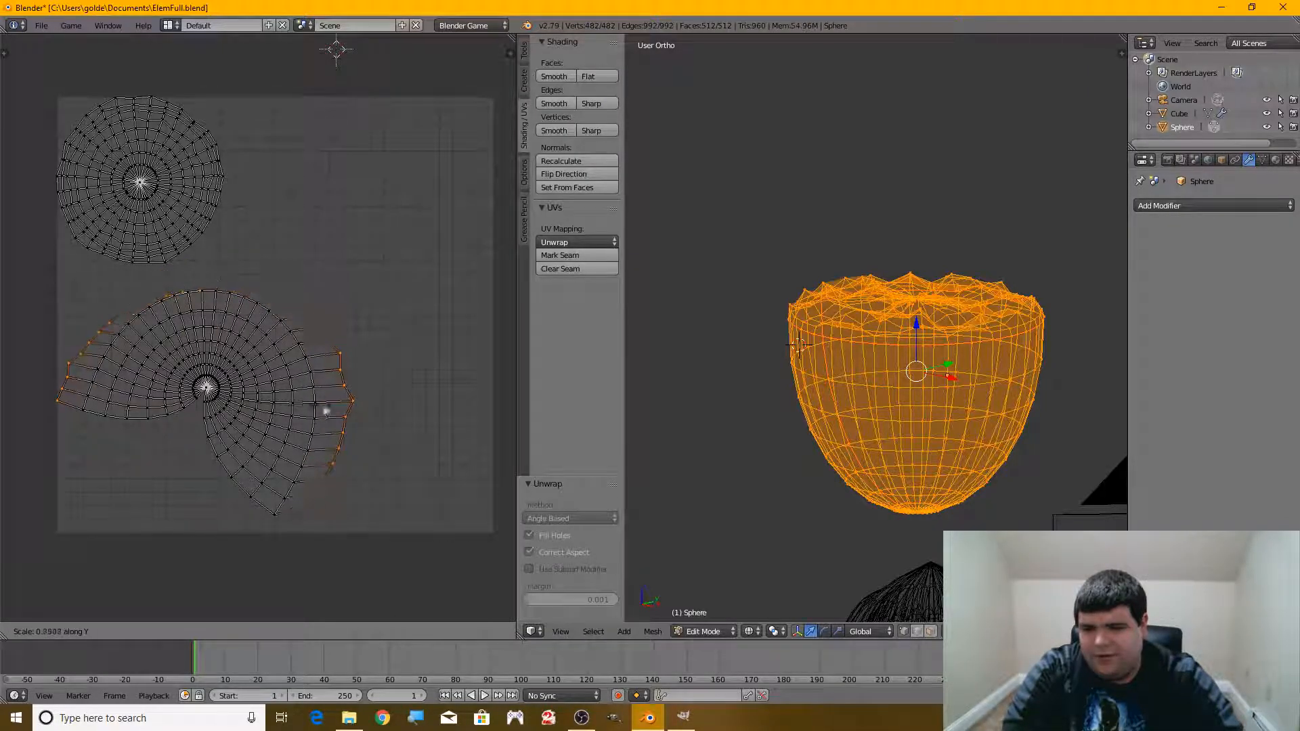
{"action": "right_click", "coordinate": [333, 489]}
- Move the lower-right outer-edge vertices of the fan-shaped UV island outward to form a horizontal row
{"action": "right_click", "coordinate": [307, 532]}
{"action": "key", "text": "g"}
{"action": "left_click", "coordinate": [461, 513]}
{"action": "right_click", "coordinate": [319, 516]}
{"action": "key", "text": "g"}
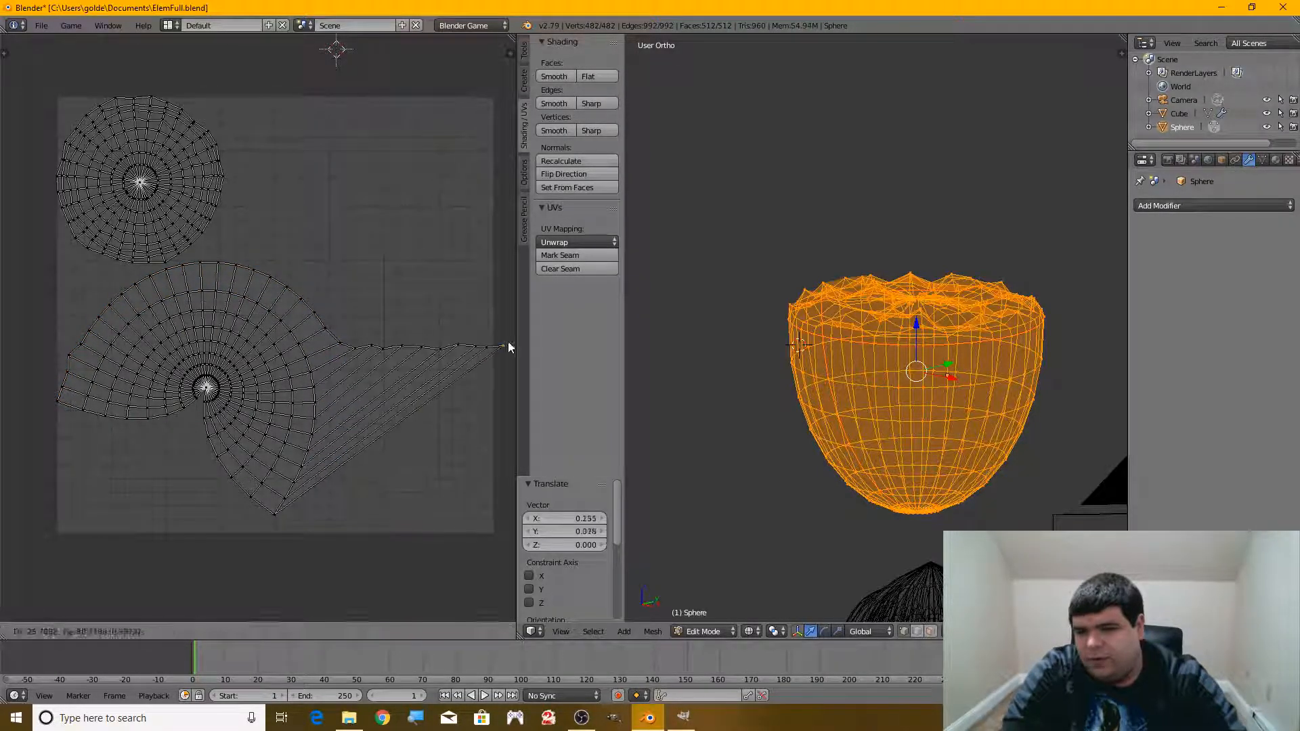
{"action": "left_click", "coordinate": [505, 345]}
- Box-select the fan island's whole outer ring, flatten it along Y into a straight row, and move it by X 0.002, Y 0.135
{"action": "key", "text": "b"}
{"action": "left_click_drag", "start_coordinate": [317, 312], "coordinate": [515, 368]}
{"action": "key", "text": "b"}
{"action": "left_click_drag", "start_coordinate": [262, 252], "coordinate": [351, 304]}
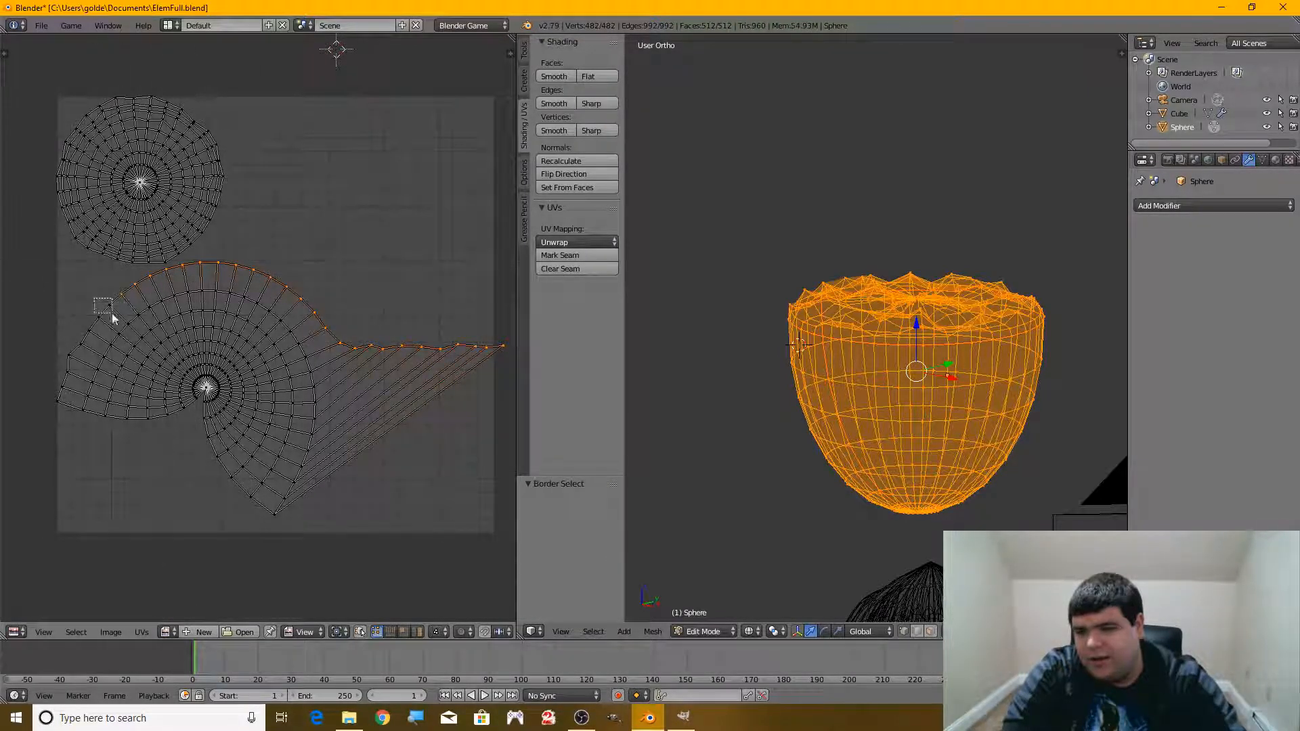
{"action": "left_click_drag", "start_coordinate": [91, 427], "coordinate": [91, 429]}
{"action": "key", "text": "s"}
{"action": "key", "text": "y"}
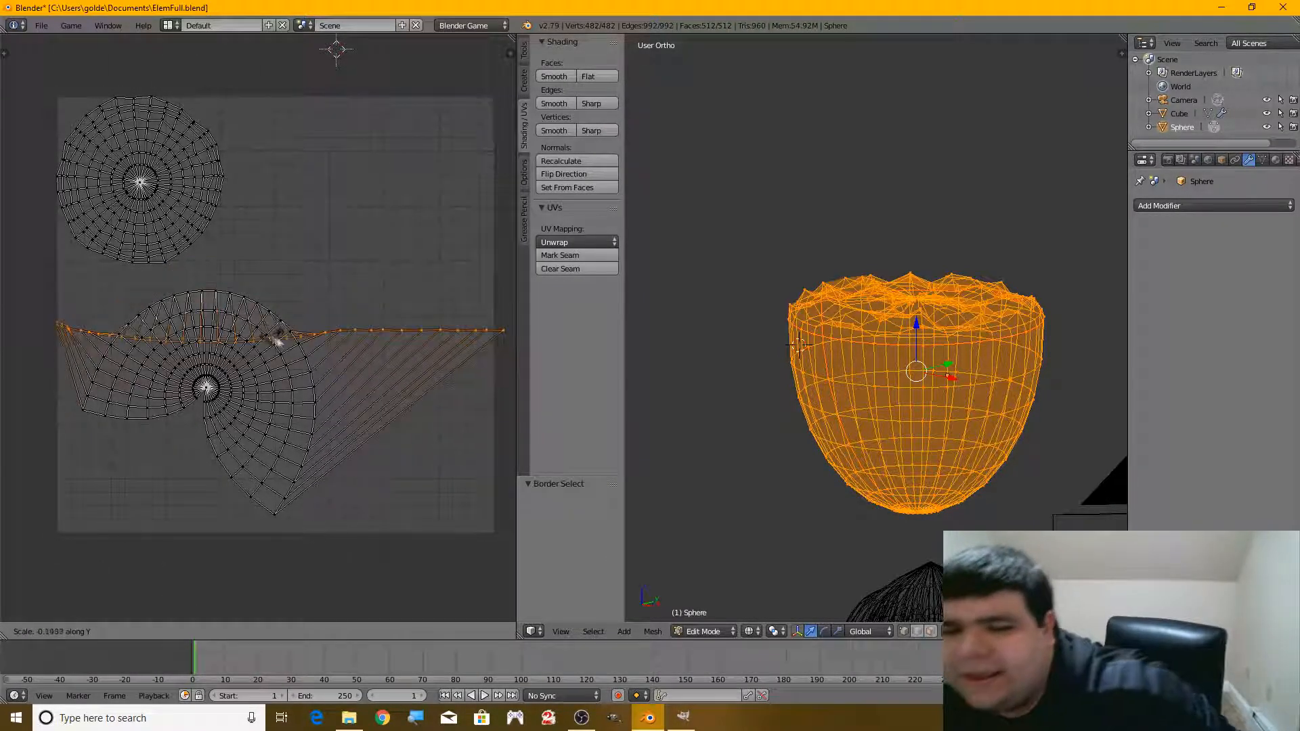
{"action": "left_click", "coordinate": [276, 339]}
{"action": "key", "text": "s"}
{"action": "key", "text": "y"}
{"action": "left_click", "coordinate": [293, 358]}
{"action": "key", "text": "s"}
{"action": "key", "text": "y"}
{"action": "left_click", "coordinate": [302, 383]}
{"action": "key", "text": "g"}
{"action": "left_click", "coordinate": [352, 343]}
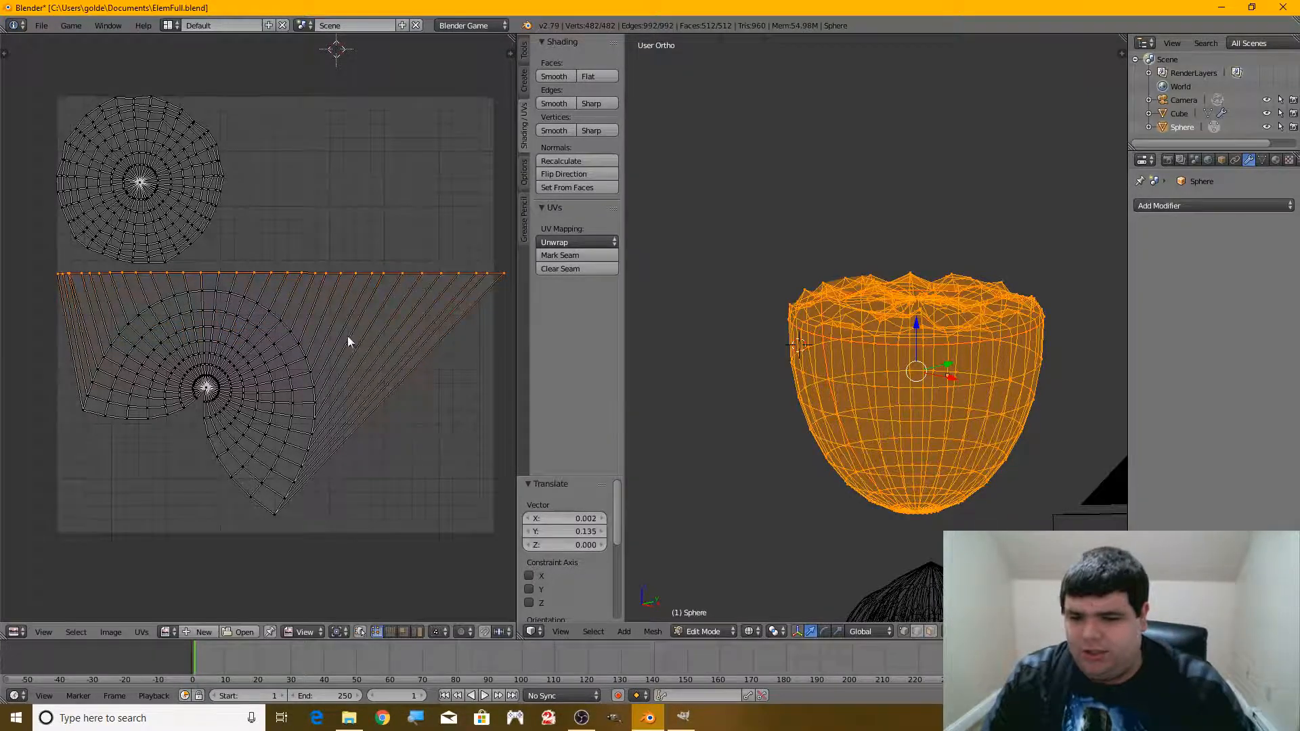
- Select the fan island's second ring, flatten it along Y, and place it as a straight row just below the first
{"action": "right_click", "coordinate": [309, 359], "text": "alt"}
{"action": "key", "text": "s"}
{"action": "key", "text": "y"}
{"action": "key", "text": "g"}
{"action": "key", "text": "s"}
{"action": "left_click", "coordinate": [332, 325]}
- Spread the end vertices of the fan island's third ring outward to the right, one after another
{"action": "scroll", "coordinate": [143, 271], "scroll_direction": "up", "scroll_amount": 4}
{"action": "scroll", "coordinate": [166, 281], "scroll_direction": "down", "scroll_amount": 4}
{"action": "key", "text": "b"}
{"action": "left_click_drag", "start_coordinate": [220, 366], "coordinate": [262, 452]}
{"action": "key", "text": "b"}
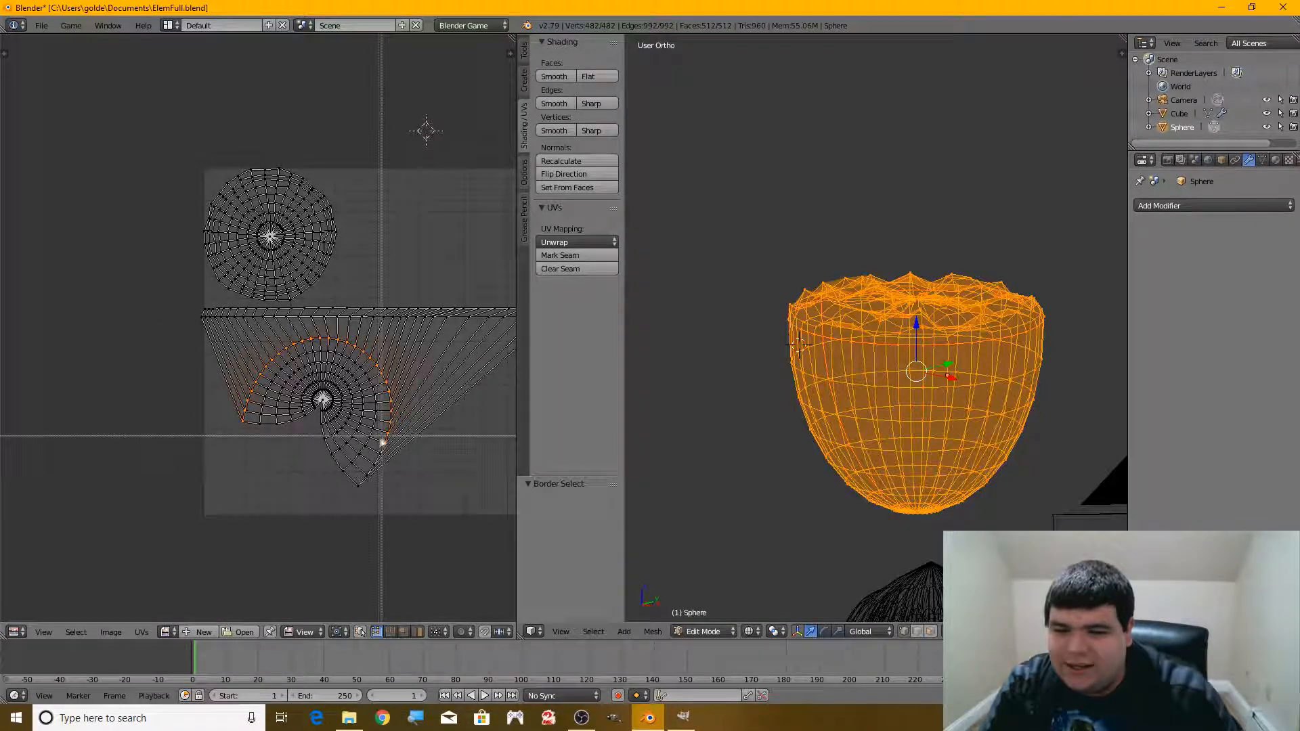
{"action": "scroll", "coordinate": [356, 487], "scroll_direction": "down", "scroll_amount": 2}
{"action": "right_click_drag", "start_coordinate": [321, 428], "coordinate": [432, 410]}
{"action": "right_click_drag", "start_coordinate": [326, 421], "coordinate": [412, 411]}
{"action": "right_click_drag", "start_coordinate": [331, 414], "coordinate": [401, 410]}
{"action": "right_click_drag", "start_coordinate": [334, 409], "coordinate": [402, 414]}
{"action": "right_click_drag", "start_coordinate": [343, 380], "coordinate": [347, 383]}
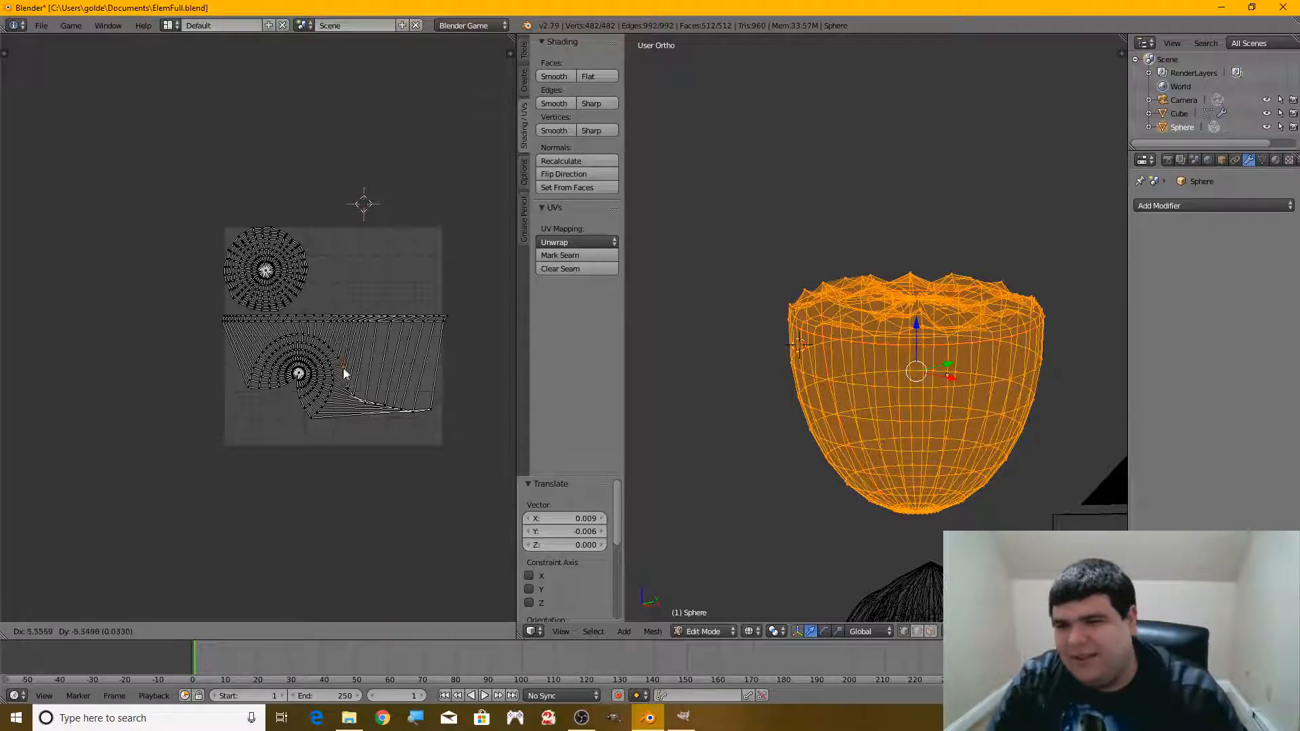
- Box-select the fan island's third and fourth rings and flatten each along Y into straight rows beneath the first two
{"action": "scroll", "coordinate": [342, 370], "scroll_direction": "up", "scroll_amount": 3}
{"action": "key", "text": "b"}
{"action": "left_click_drag", "start_coordinate": [200, 301], "coordinate": [218, 357]}
{"action": "key", "text": "b"}
{"action": "left_click_drag", "start_coordinate": [253, 309], "coordinate": [340, 310]}
{"action": "key", "text": "b"}
{"action": "left_click_drag", "start_coordinate": [233, 287], "coordinate": [375, 347]}
{"action": "key", "text": "b"}
{"action": "middle_click_drag", "start_coordinate": [393, 377], "coordinate": [350, 329]}
{"action": "key", "text": "b"}
{"action": "left_click_drag", "start_coordinate": [331, 307], "coordinate": [512, 437]}
{"action": "left_click", "coordinate": [387, 399]}
{"action": "key", "text": "s"}
{"action": "key", "text": "y"}
{"action": "left_click", "coordinate": [379, 379]}
{"action": "key", "text": "s"}
{"action": "key", "text": "y"}
{"action": "left_click", "coordinate": [359, 367]}
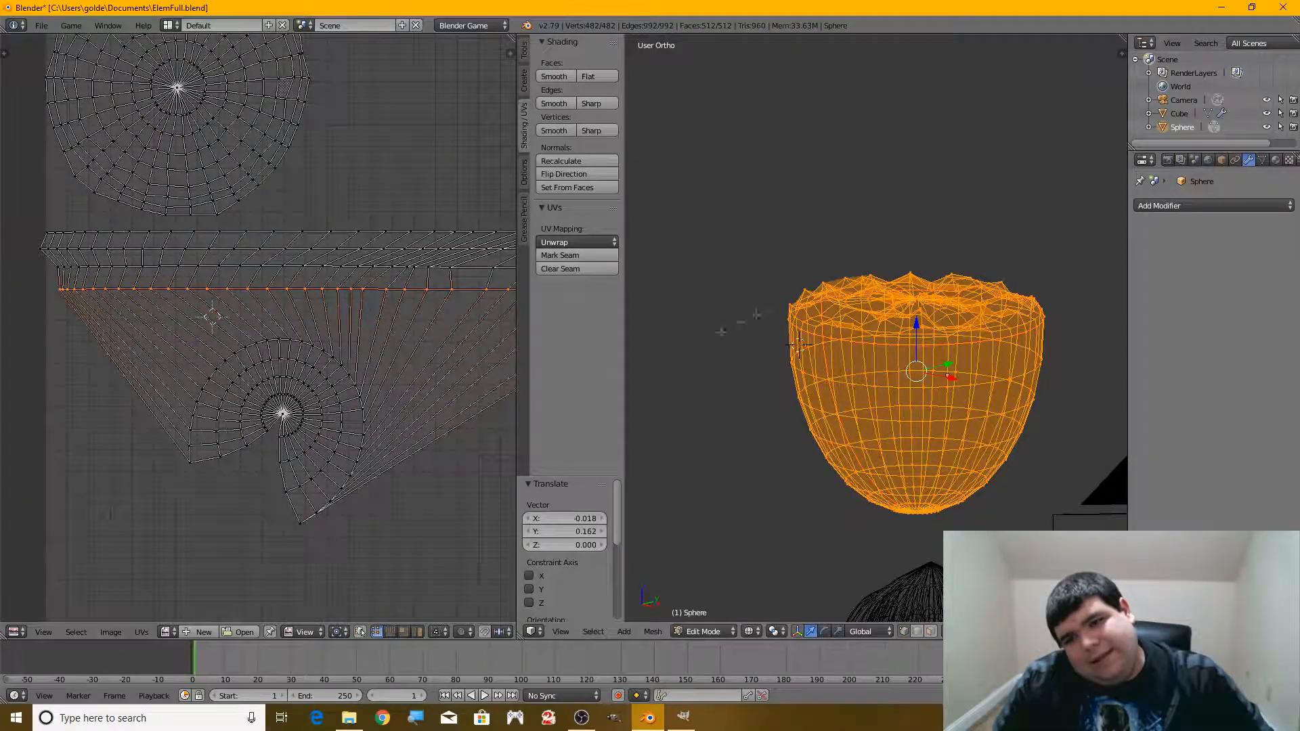
- Spread the fifth ring's end vertices outward on both sides and flatten the ring into a straight row
{"action": "middle_click_drag", "start_coordinate": [799, 345], "coordinate": [842, 411]}
{"action": "middle_click_drag", "start_coordinate": [876, 480], "coordinate": [854, 423]}
{"action": "middle_click_drag", "start_coordinate": [194, 450], "coordinate": [211, 432]}
{"action": "key", "text": "g"}
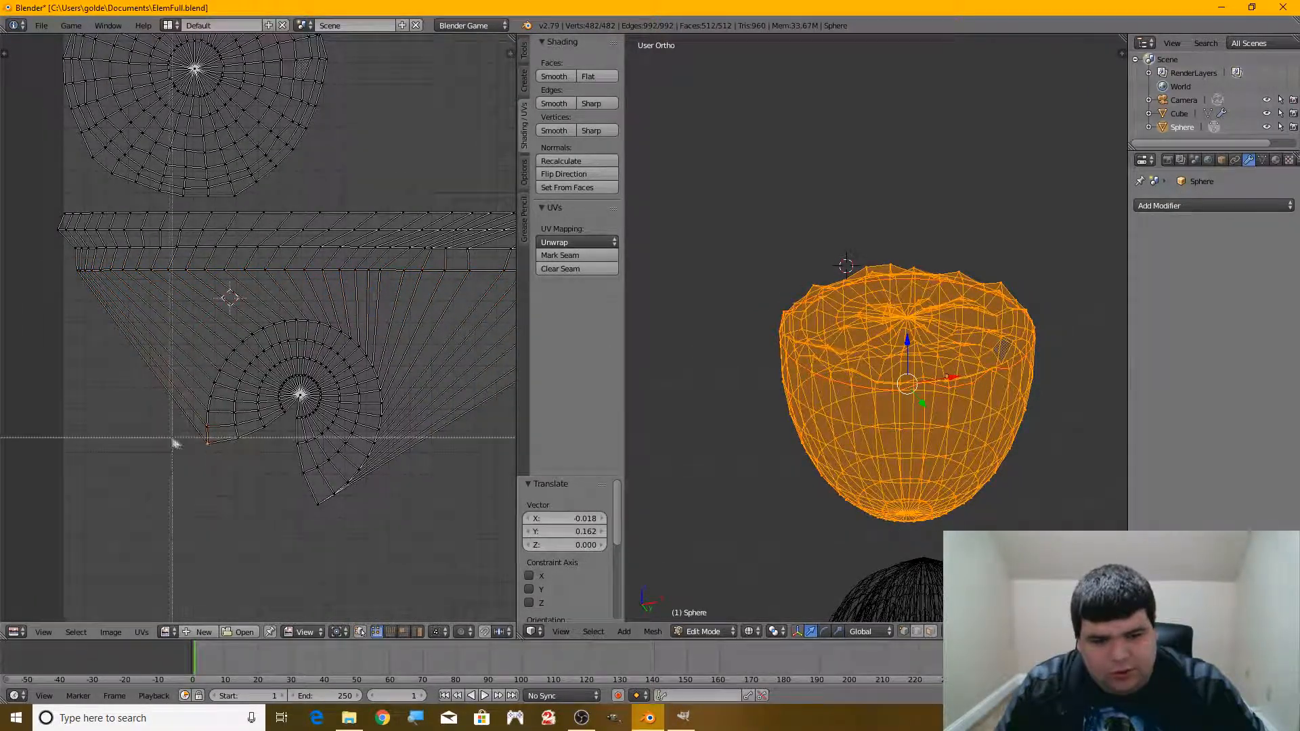
{"action": "left_click", "coordinate": [201, 430]}
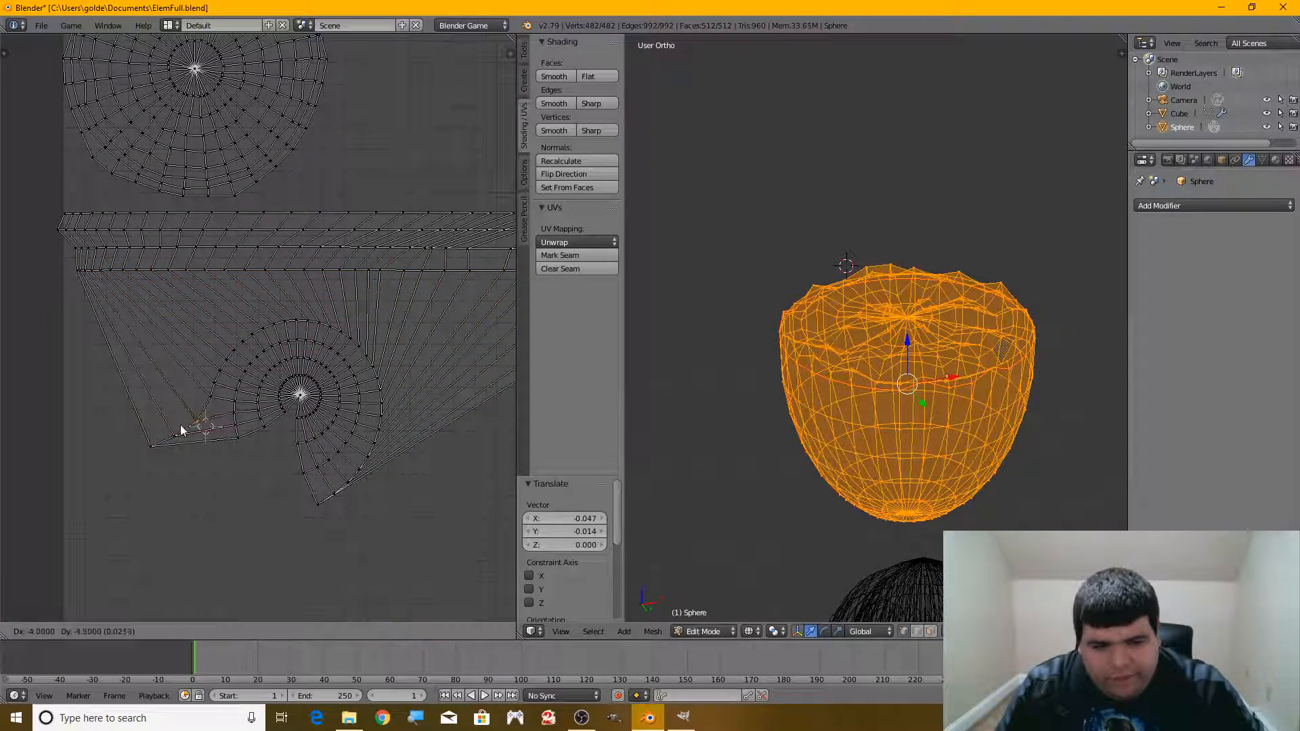
{"action": "key", "text": "g"}
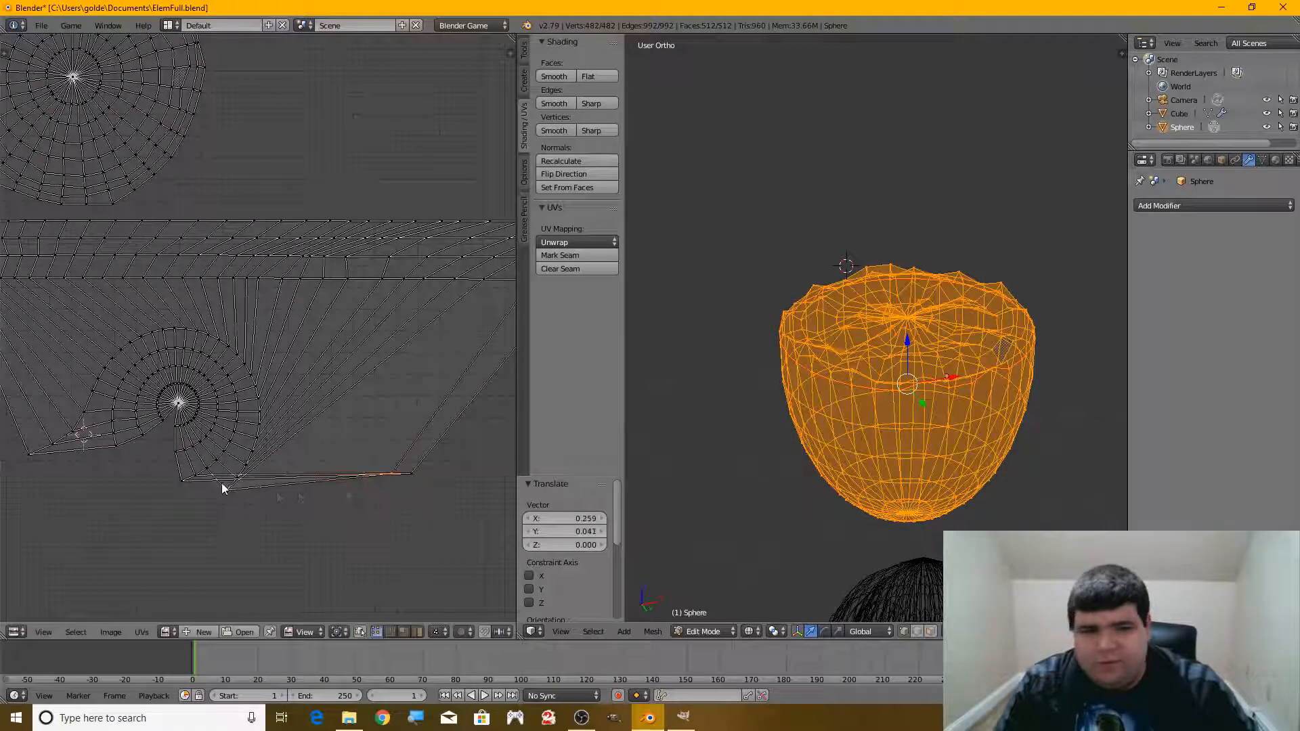
{"action": "left_click", "coordinate": [247, 464]}
{"action": "key", "text": "g"}
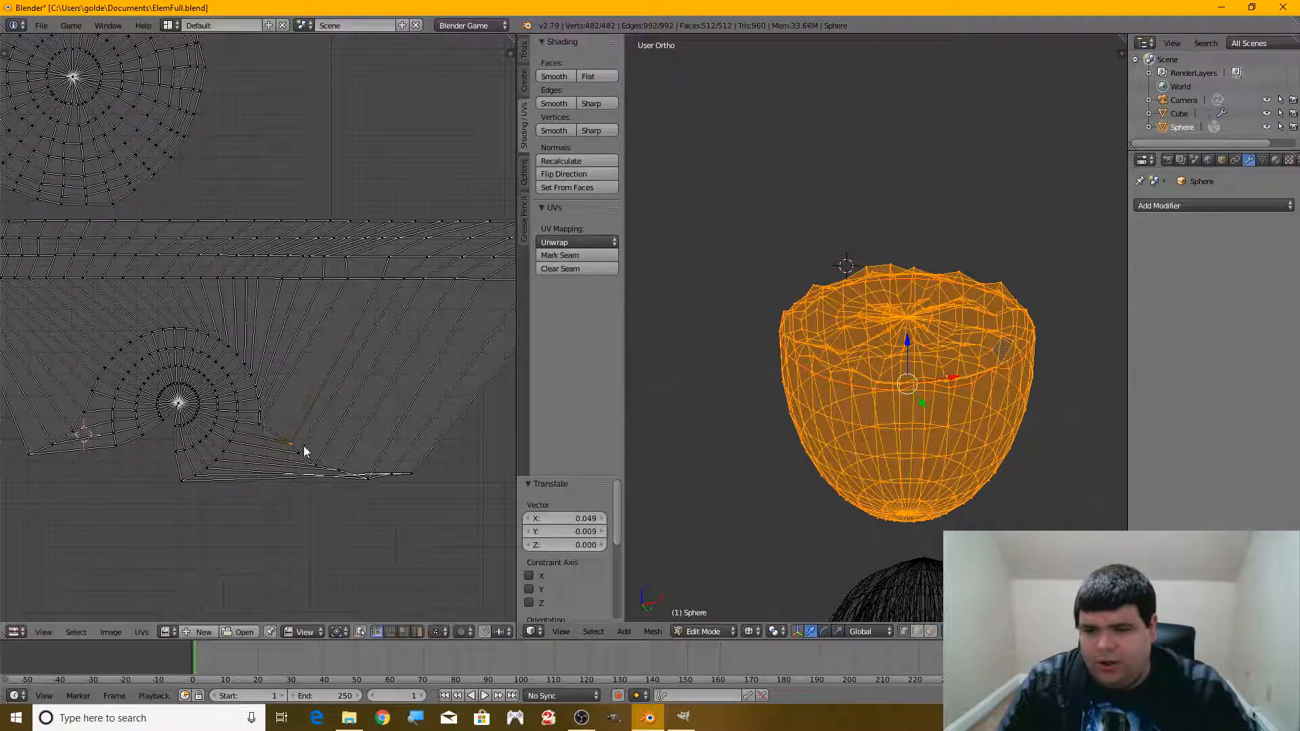
{"action": "left_click", "coordinate": [262, 404]}
{"action": "key", "text": "b"}
{"action": "left_click_drag", "start_coordinate": [260, 385], "coordinate": [435, 508]}
{"action": "middle_click_drag", "start_coordinate": [109, 322], "coordinate": [215, 316]}
- Box-select the remaining central fan, rotate it so its gap points straight down, and move it by 0.007 along X and Y
{"action": "key", "text": "b"}
{"action": "key", "text": "r"}
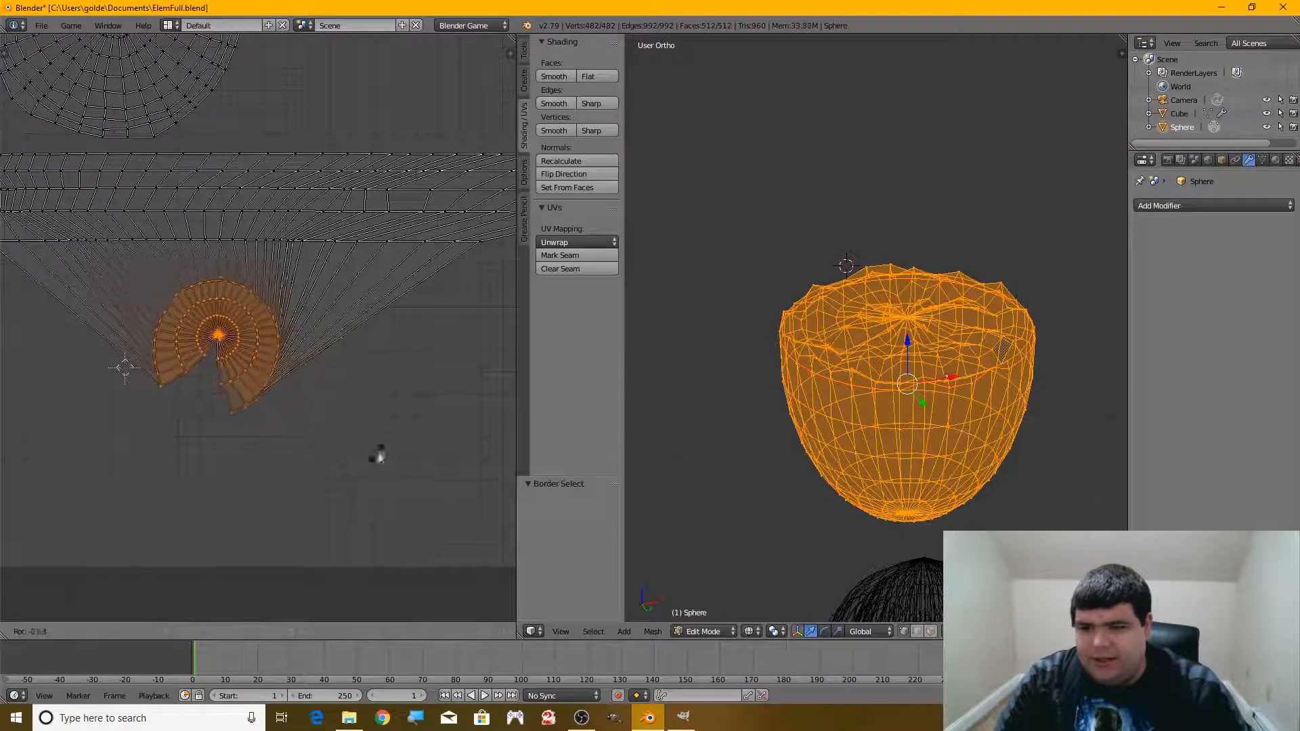
{"action": "left_click", "coordinate": [376, 405]}
{"action": "key", "text": "g"}
{"action": "left_click", "coordinate": [295, 324]}
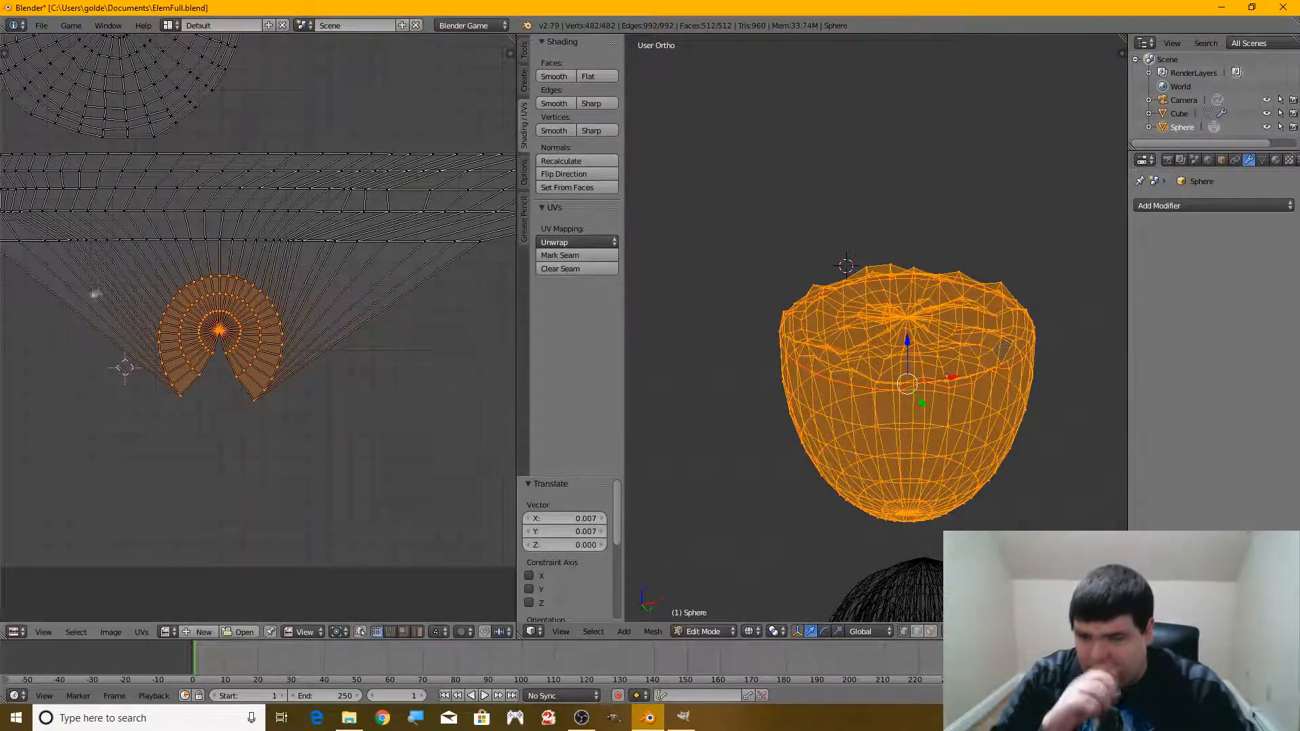
{"action": "key", "text": "a"}
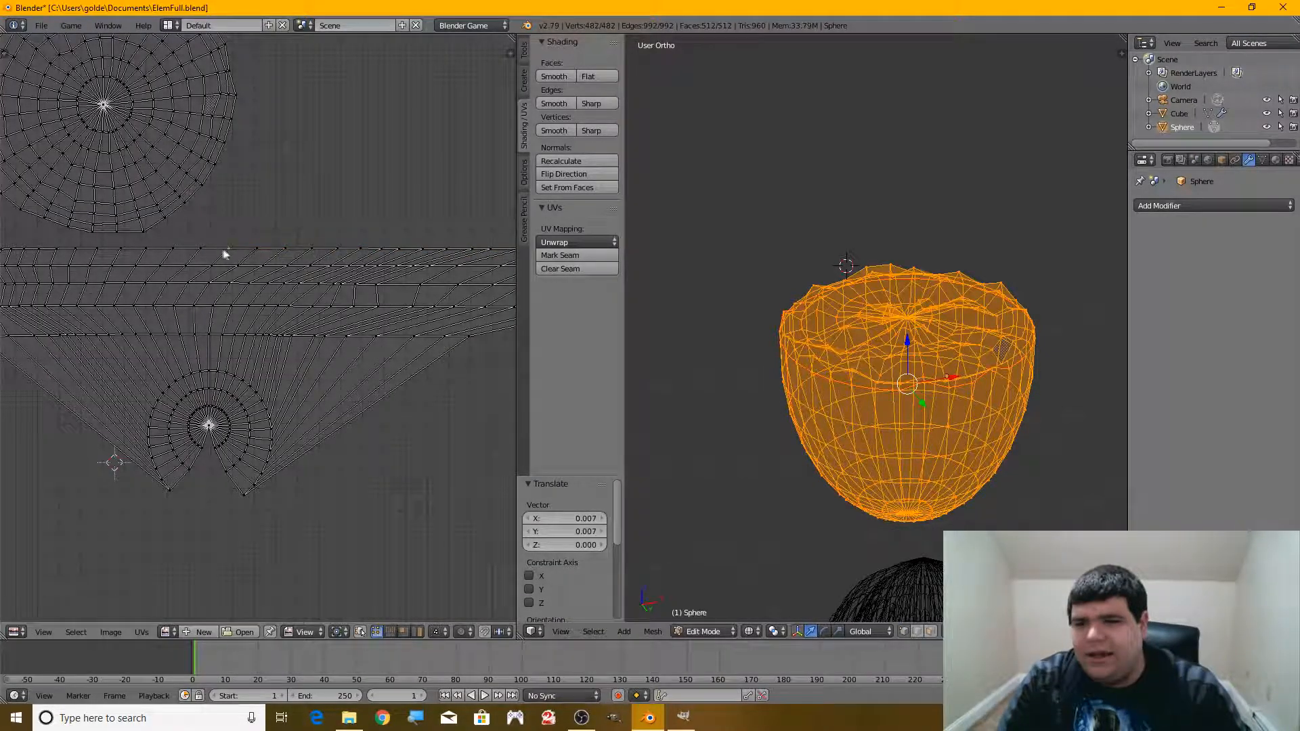
- Examine the vertices at both ends of the flattened UV rows, especially along the top row
{"action": "middle_click_drag", "start_coordinate": [139, 256], "coordinate": [281, 270]}
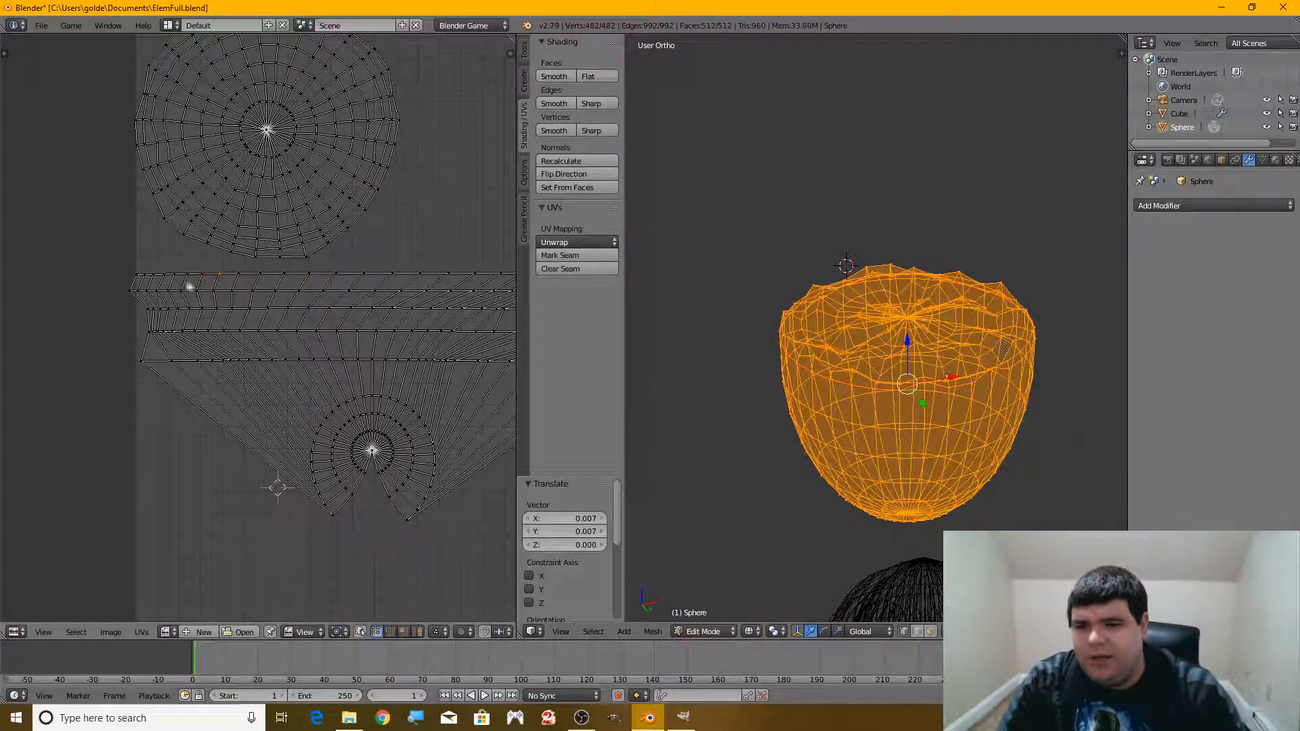
{"action": "right_click", "coordinate": [162, 274]}
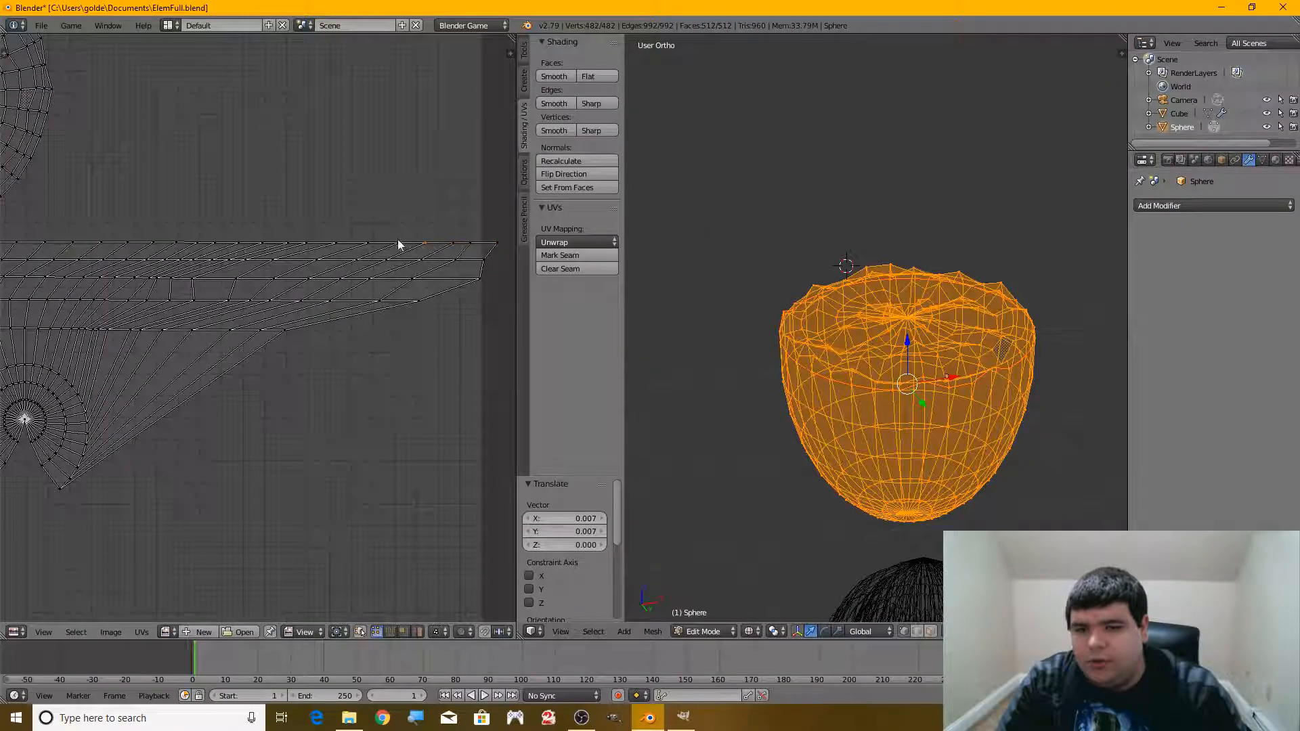
{"action": "middle_click_drag", "start_coordinate": [327, 249], "coordinate": [447, 256]}
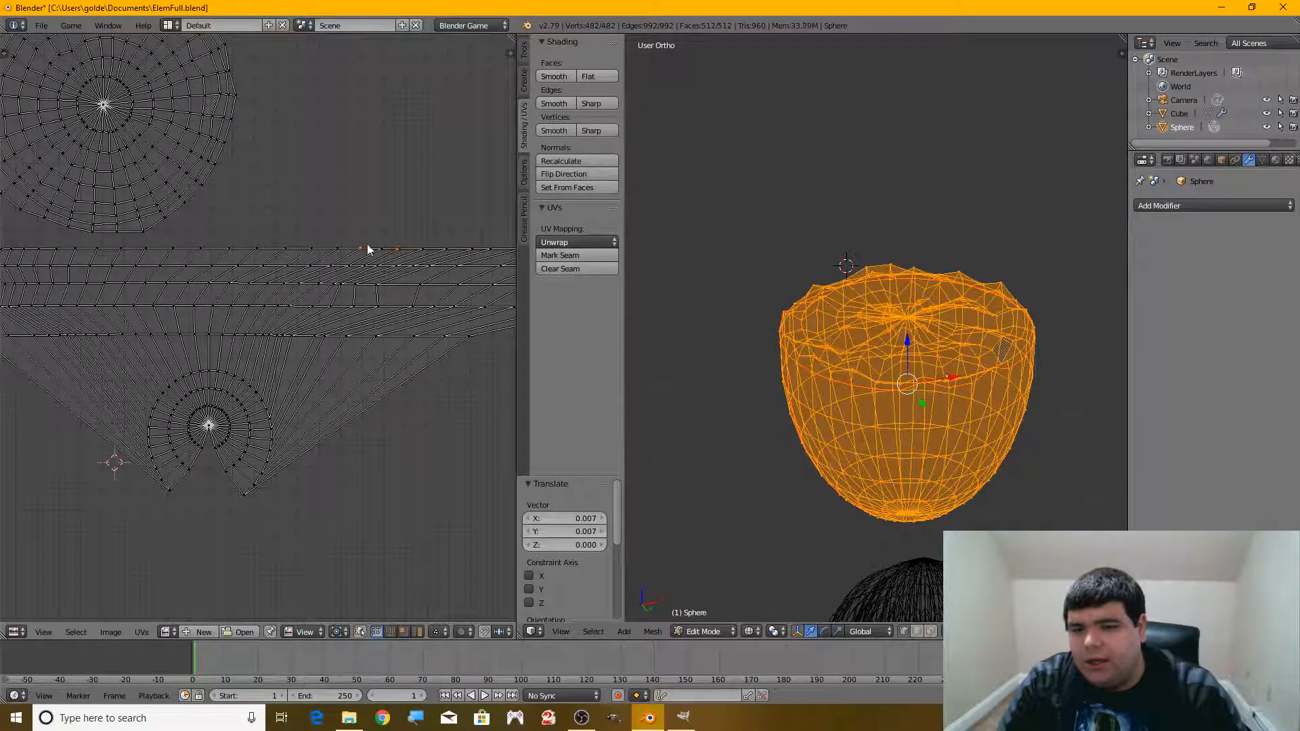
{"action": "middle_click_drag", "start_coordinate": [173, 255], "coordinate": [283, 284]}
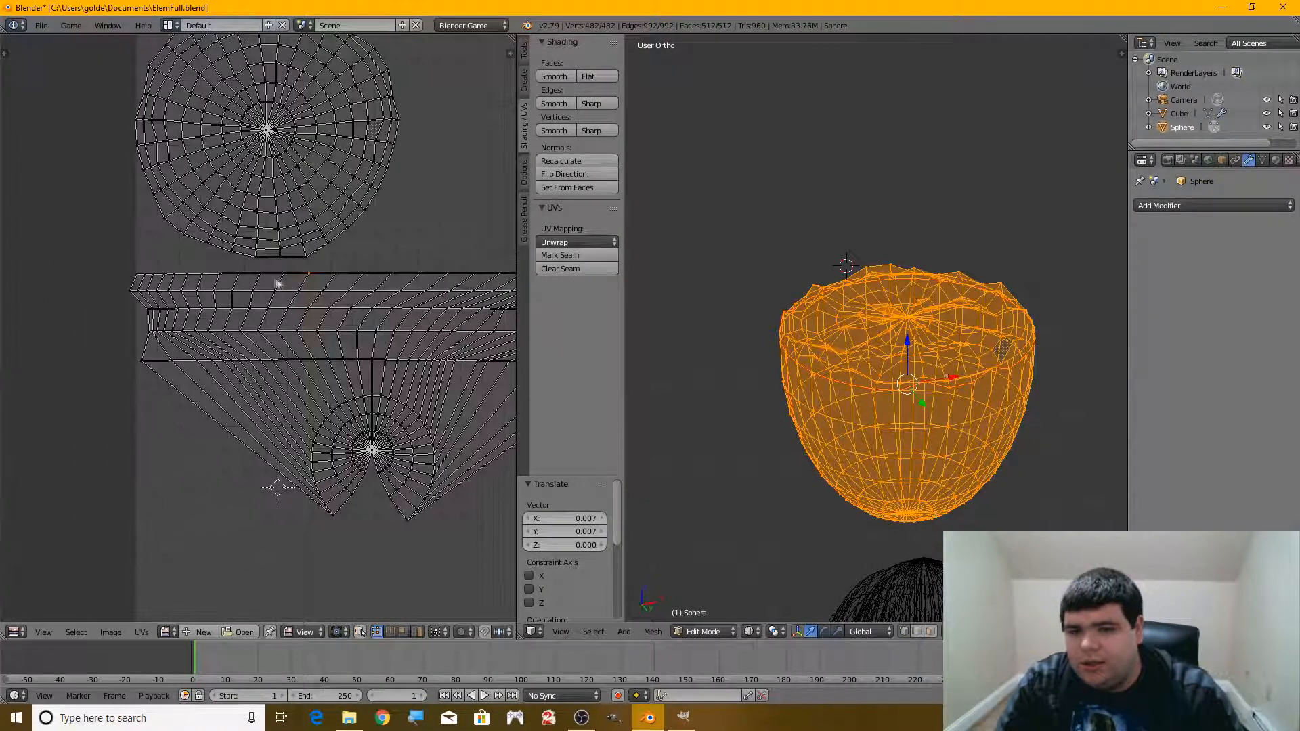
{"action": "right_click", "coordinate": [154, 279]}
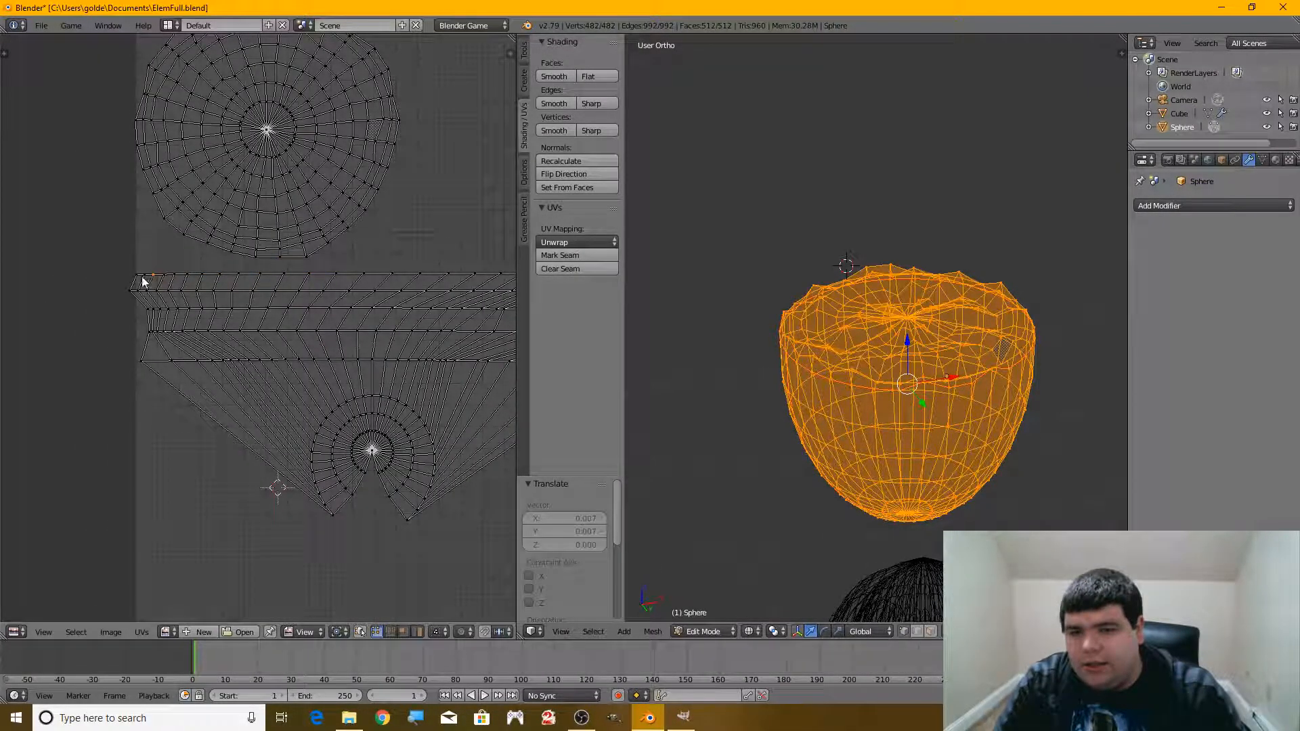
{"action": "scroll", "coordinate": [261, 324], "scroll_direction": "down", "scroll_amount": 1}
{"action": "middle_click_drag", "start_coordinate": [467, 327], "coordinate": [245, 265]}
{"action": "scroll", "coordinate": [377, 280], "scroll_direction": "up", "scroll_amount": 4}
{"action": "middle_click_drag", "start_coordinate": [455, 197], "coordinate": [444, 278]}
{"action": "scroll", "coordinate": [479, 240], "scroll_direction": "down", "scroll_amount": 3}
{"action": "scroll", "coordinate": [444, 278], "scroll_direction": "down", "scroll_amount": 1}
{"action": "middle_click_drag", "start_coordinate": [373, 307], "coordinate": [444, 278]}
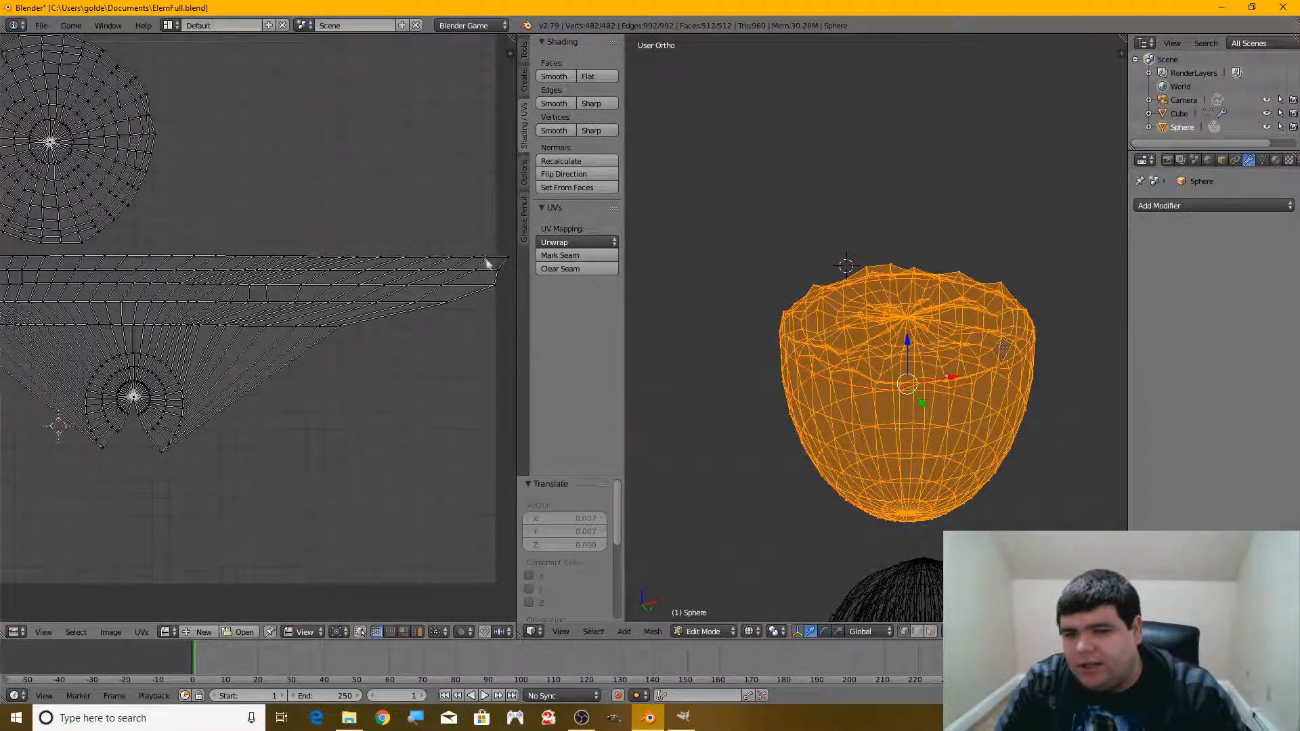
{"action": "scroll", "coordinate": [489, 261], "scroll_direction": "up", "scroll_amount": 1}
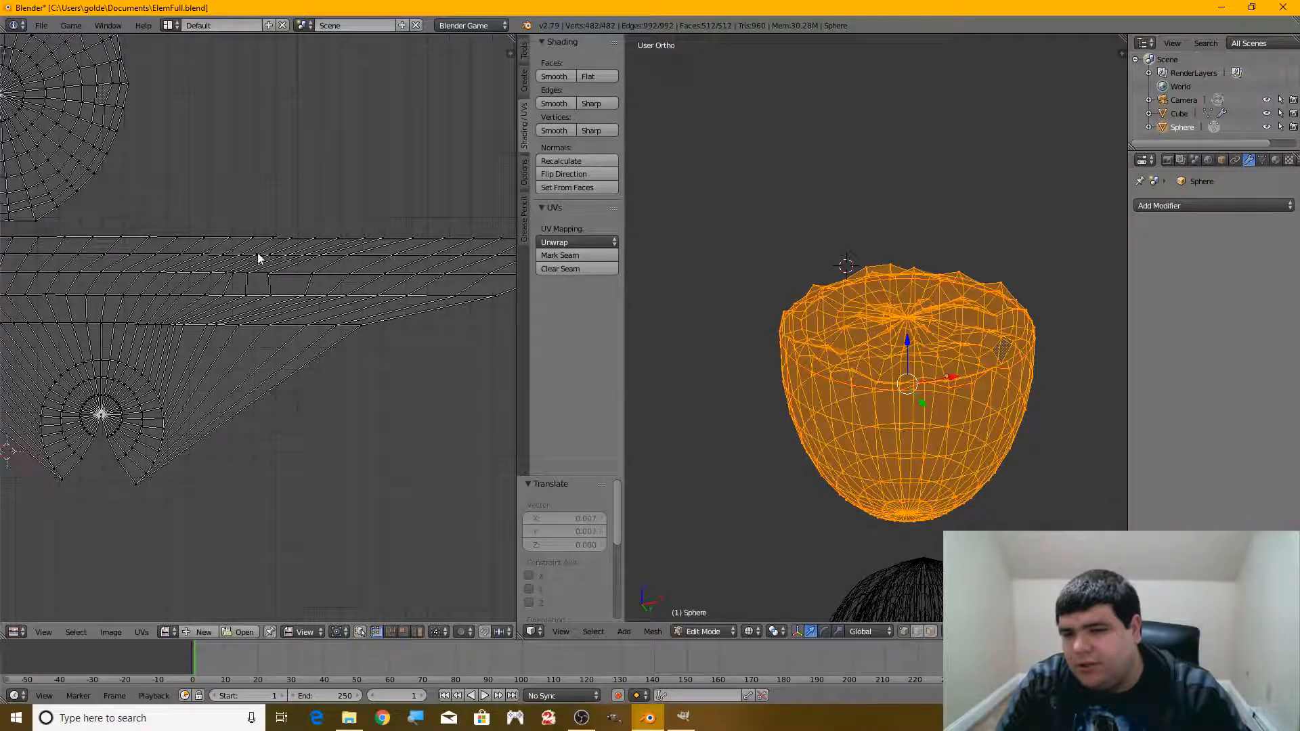
- Move the top row's left corner vertex onto the UV boundary, by X -0.001 and Y -0.000122
{"action": "middle_click_drag", "start_coordinate": [240, 251], "coordinate": [461, 252]}
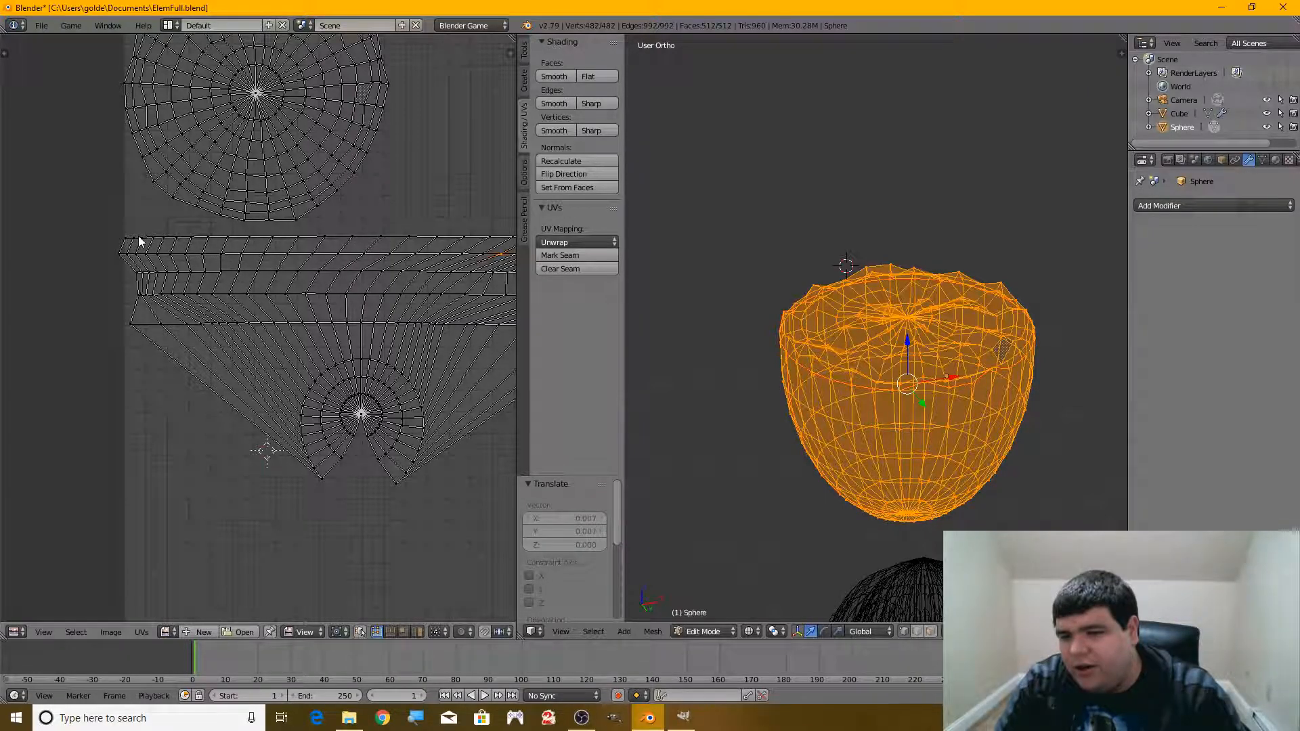
{"action": "scroll", "coordinate": [138, 241], "scroll_direction": "up", "scroll_amount": 5}
{"action": "key", "text": "g"}
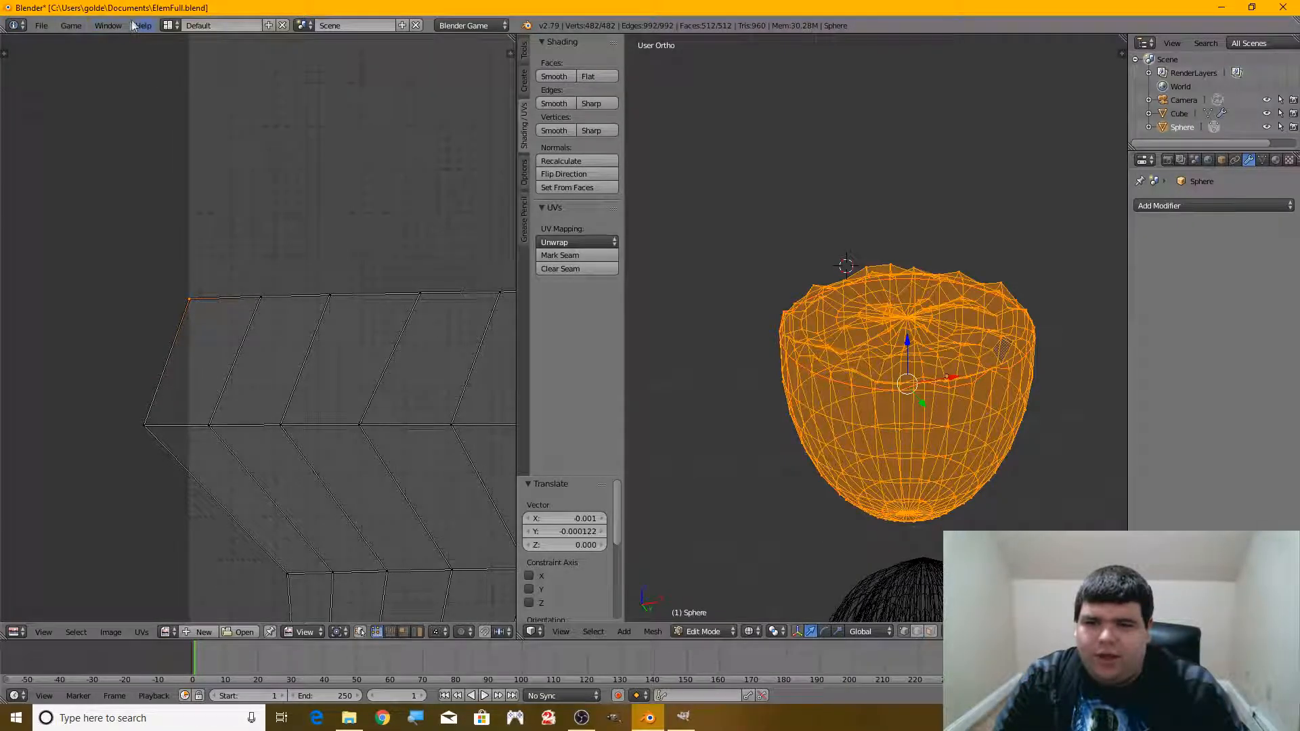
{"action": "left_click", "coordinate": [99, 25]}
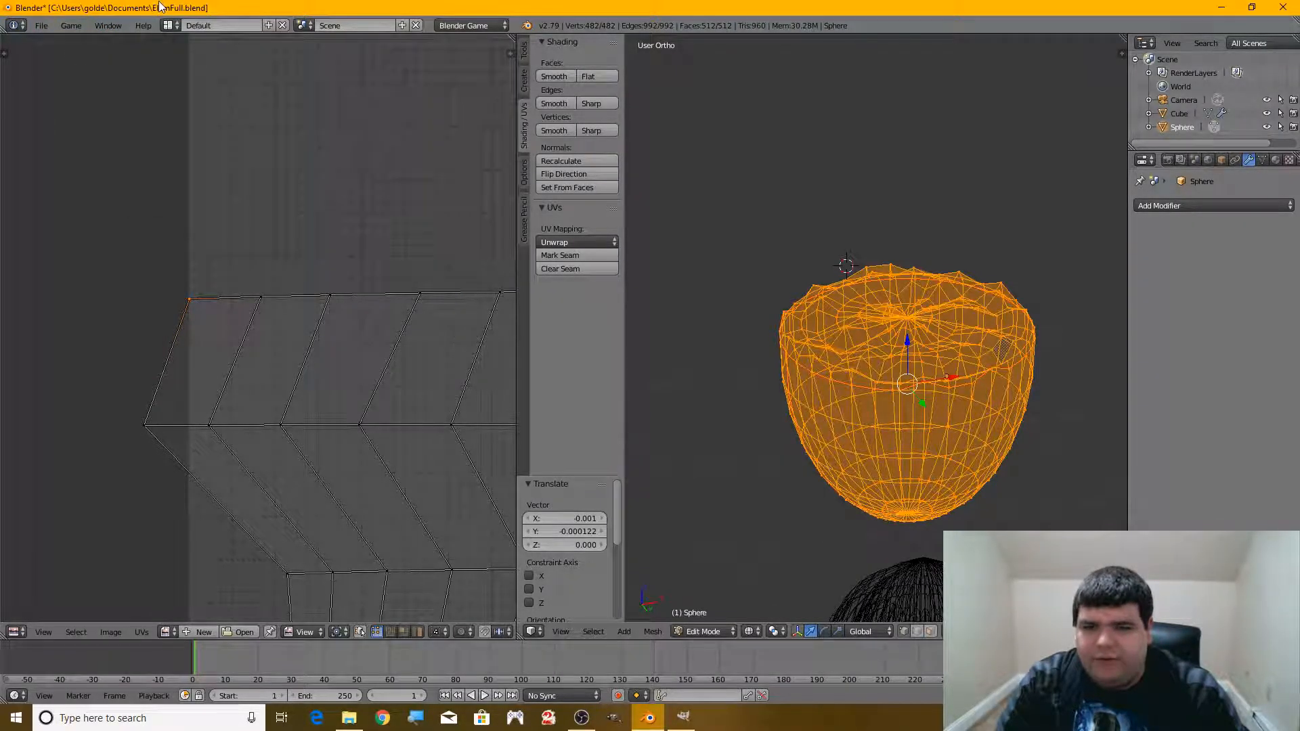
{"action": "left_click", "coordinate": [23, 26]}
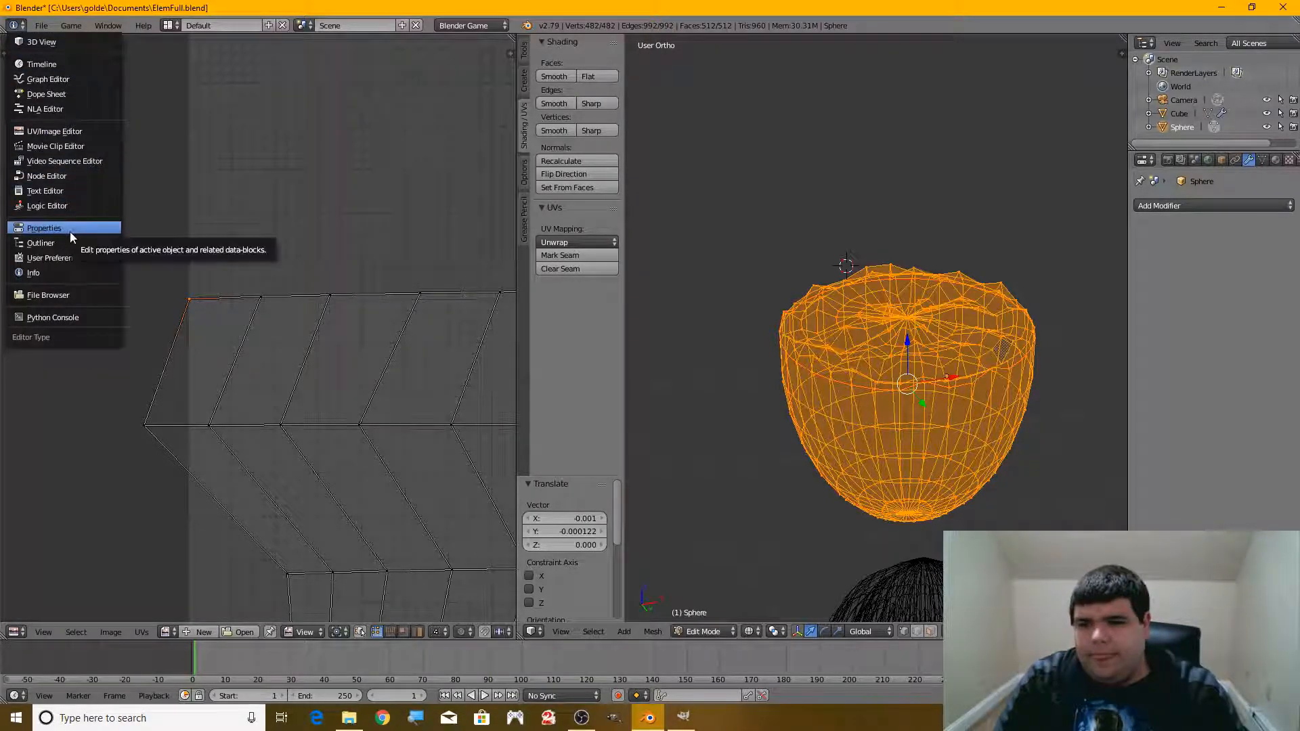
{"action": "left_click", "coordinate": [80, 264]}
{"action": "scroll", "coordinate": [215, 343], "scroll_direction": "down", "scroll_amount": 4}
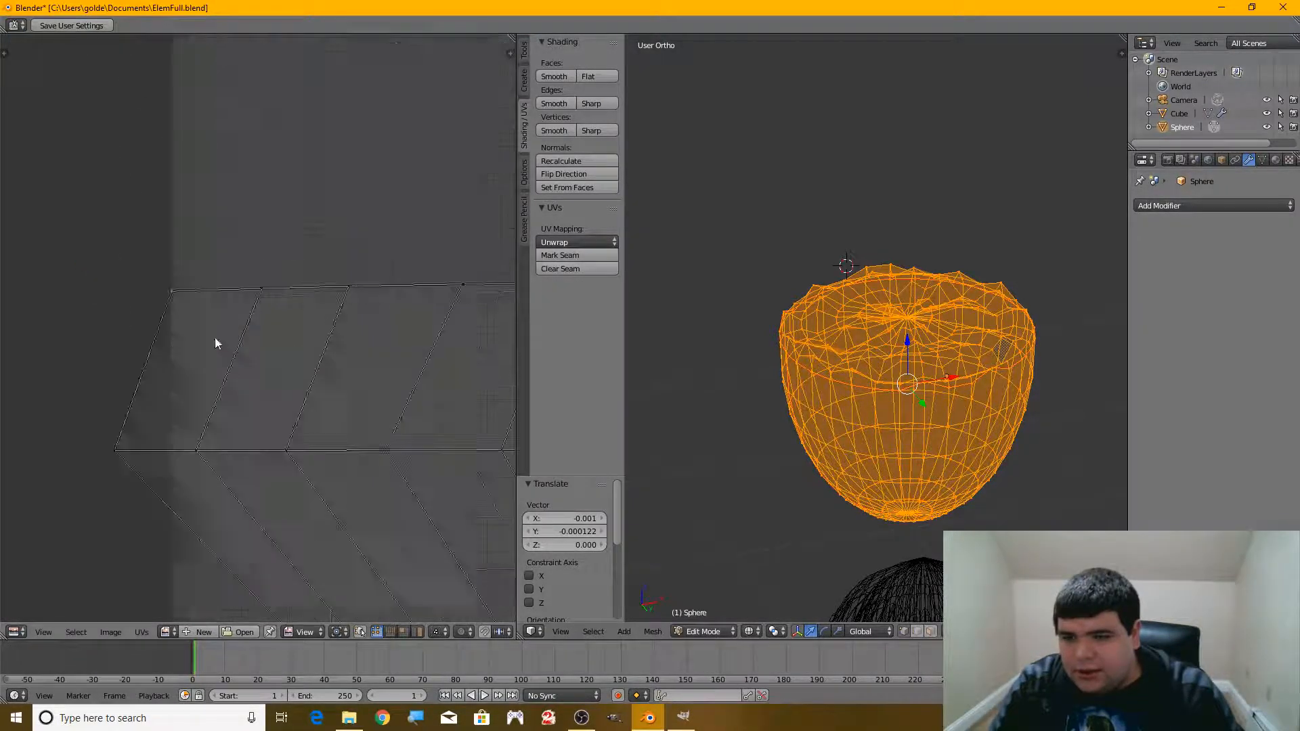
{"action": "left_click", "coordinate": [14, 25]}
{"action": "left_click", "coordinate": [41, 279]}
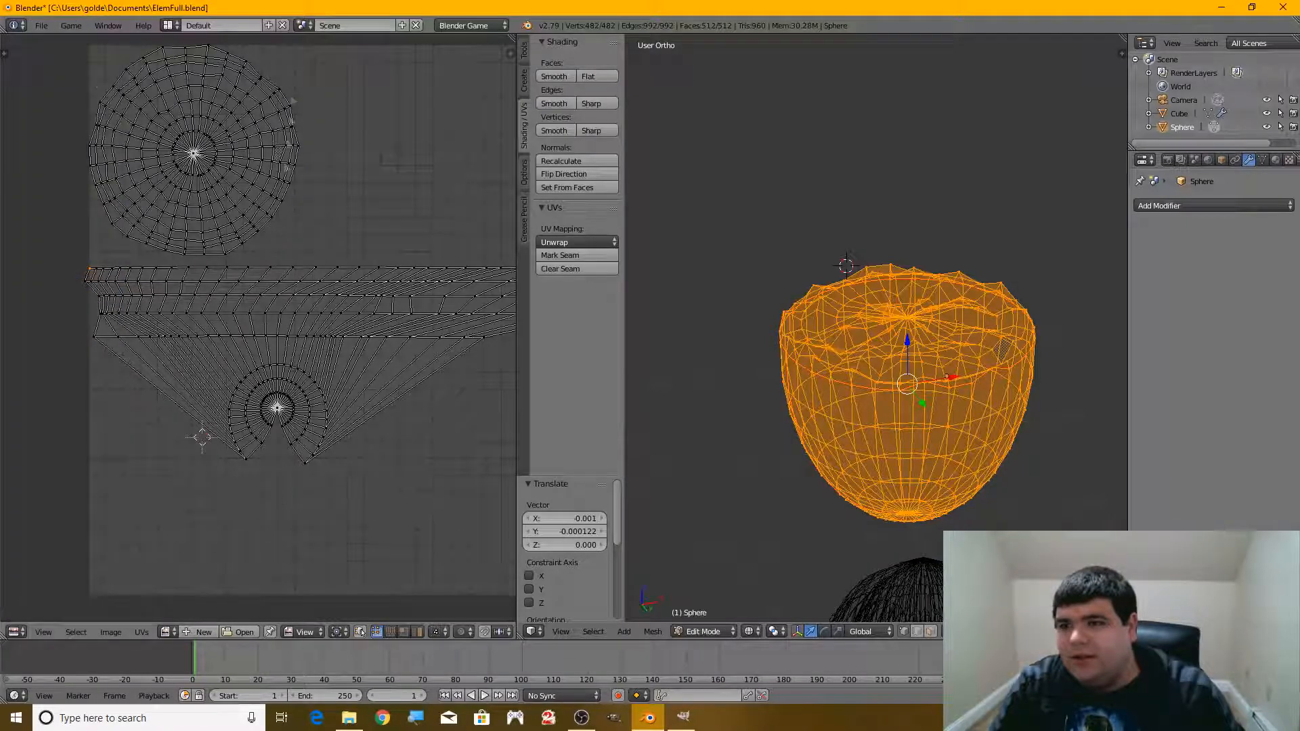
- Show the User Preferences in place of the 3D view and look through the Editing and Interface settings
{"action": "left_click", "coordinate": [531, 631]}
{"action": "left_click", "coordinate": [571, 400]}
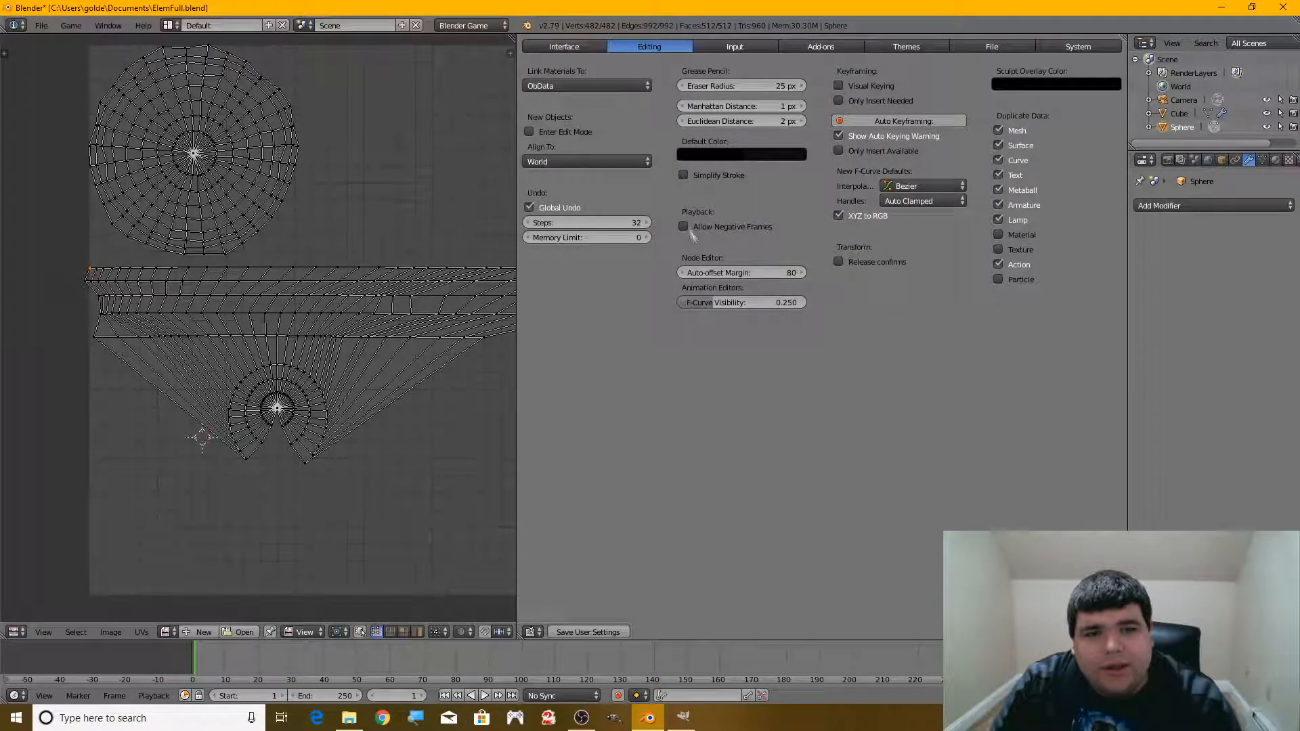
{"action": "left_click", "coordinate": [564, 46]}
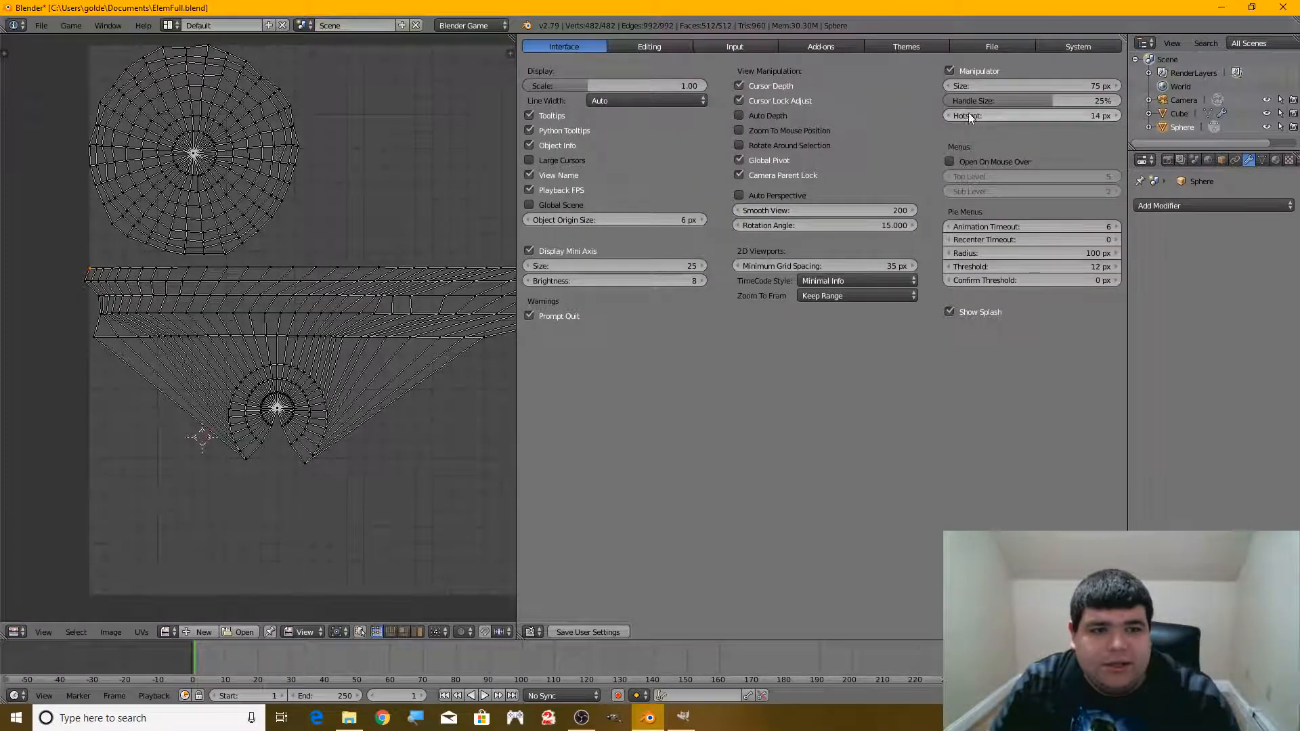
{"action": "left_click", "coordinate": [692, 43]}
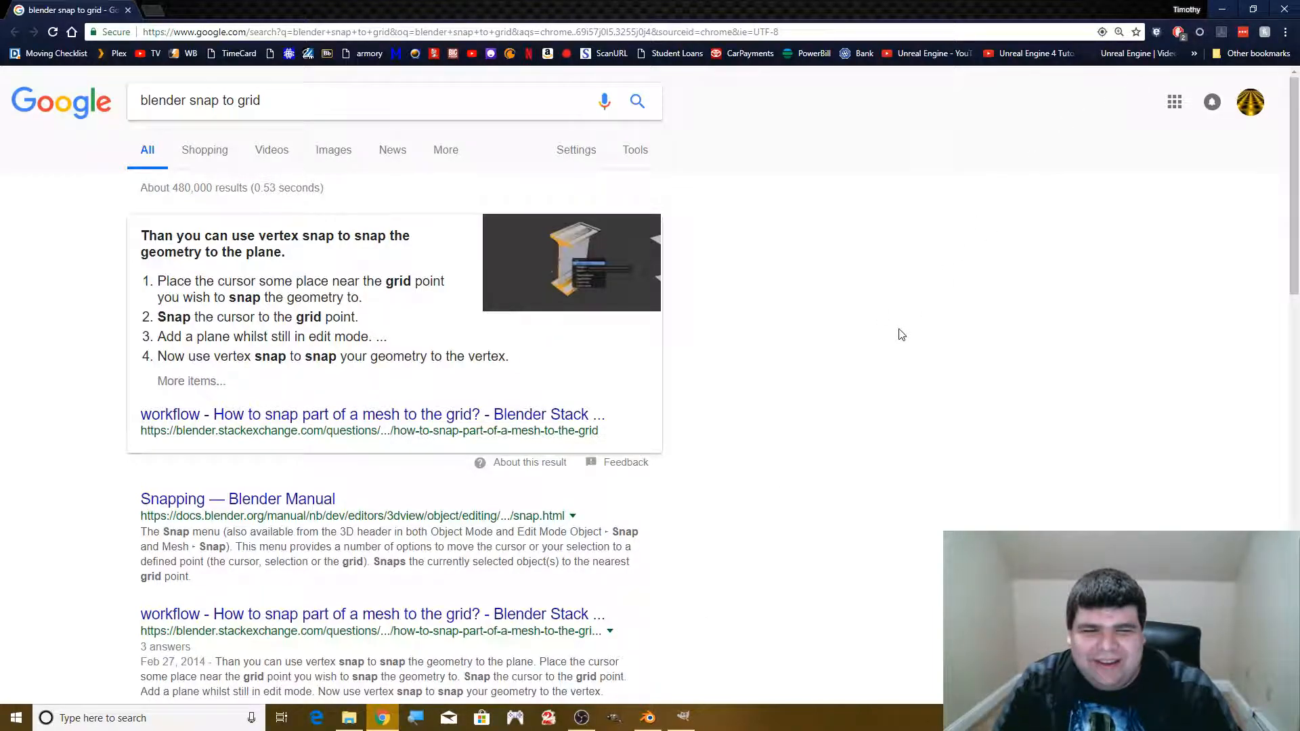
- Return to Blender from the browser and restore the 3D View in place of the User Preferences
{"action": "left_click", "coordinate": [1232, 7]}
{"action": "scroll", "coordinate": [252, 333], "scroll_direction": "up", "scroll_amount": 4}
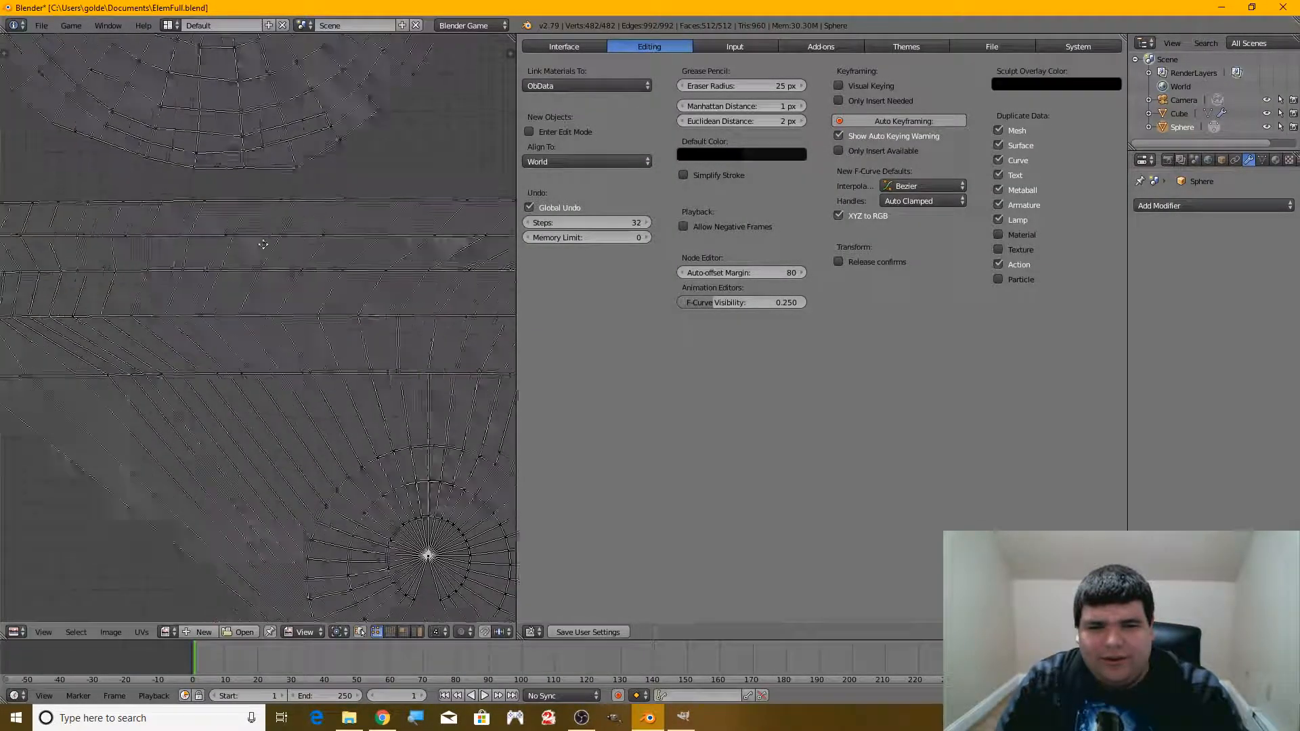
{"action": "left_click", "coordinate": [529, 644]}
{"action": "left_click", "coordinate": [533, 632]}
{"action": "left_click", "coordinate": [548, 608]}
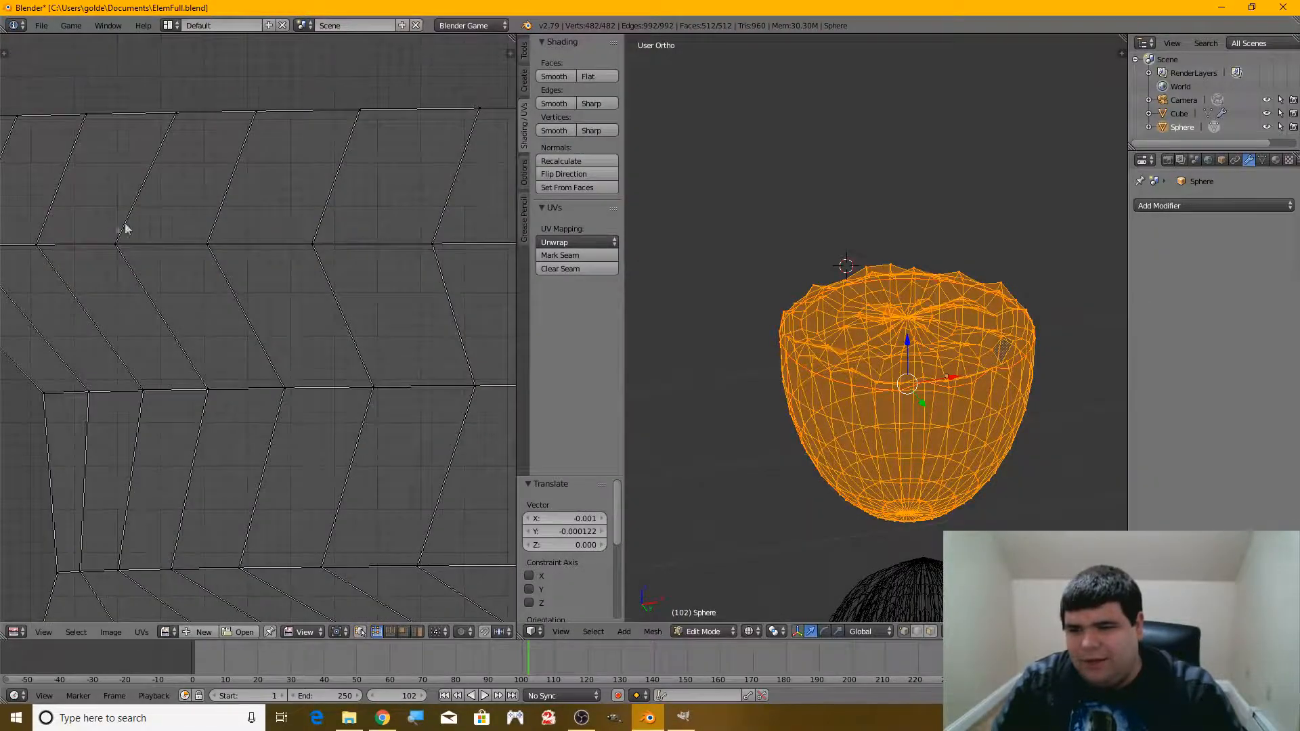
{"action": "mouse_move", "coordinate": [581, 718]}
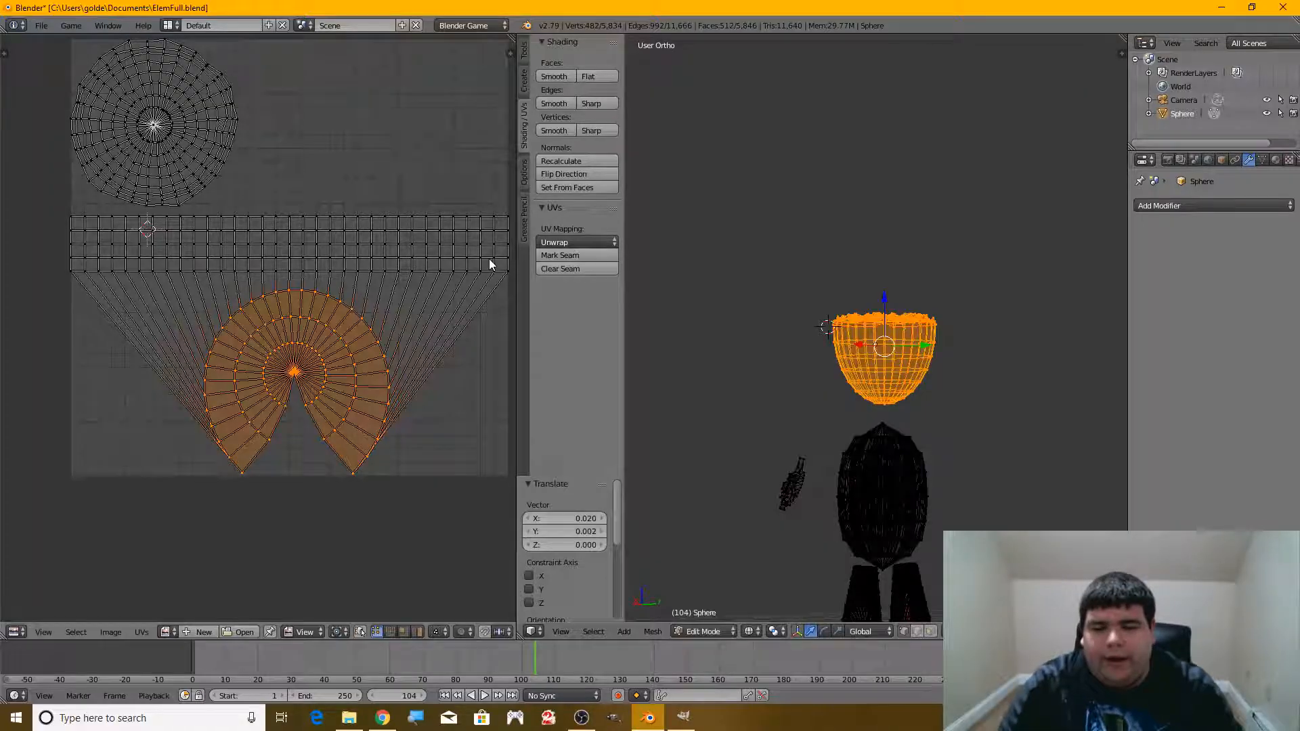
- Deselect the fan and box-select the straightened UV rows together with the fan beneath them
{"action": "scroll", "coordinate": [262, 228], "scroll_direction": "down", "scroll_amount": 4}
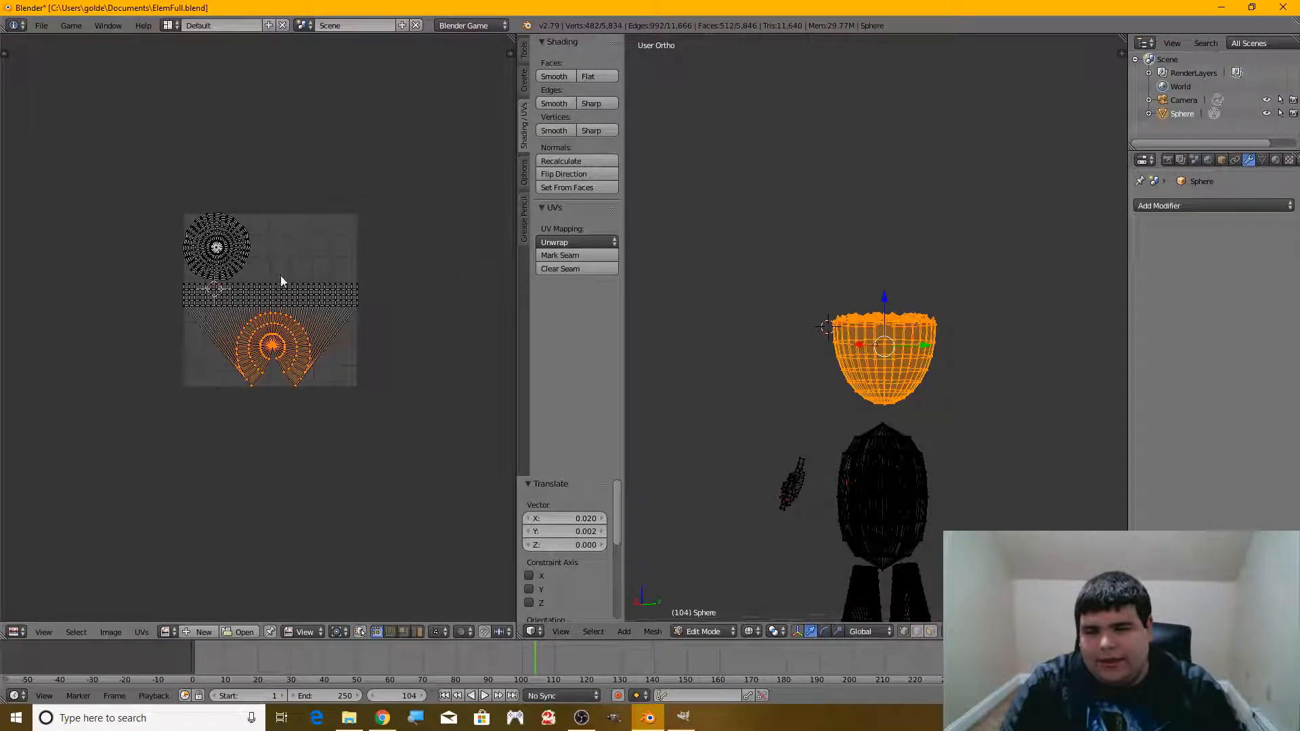
{"action": "key", "text": "a"}
{"action": "scroll", "coordinate": [291, 279], "scroll_direction": "up", "scroll_amount": 4}
{"action": "scroll", "coordinate": [337, 281], "scroll_direction": "down", "scroll_amount": 2}
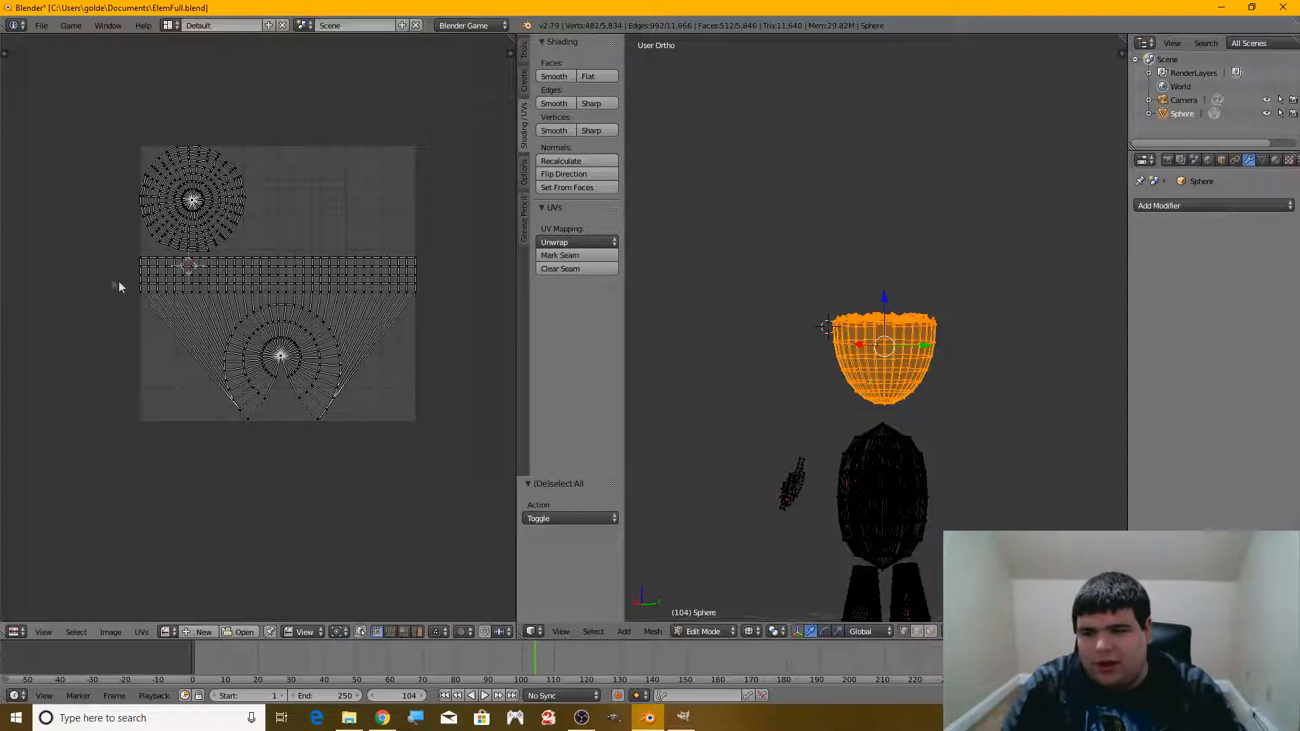
{"action": "key", "text": "b"}
{"action": "left_click_drag", "start_coordinate": [130, 253], "coordinate": [518, 467]}
{"action": "scroll", "coordinate": [278, 240], "scroll_direction": "up", "scroll_amount": 1}
{"action": "middle_click_drag", "start_coordinate": [323, 243], "coordinate": [232, 287]}
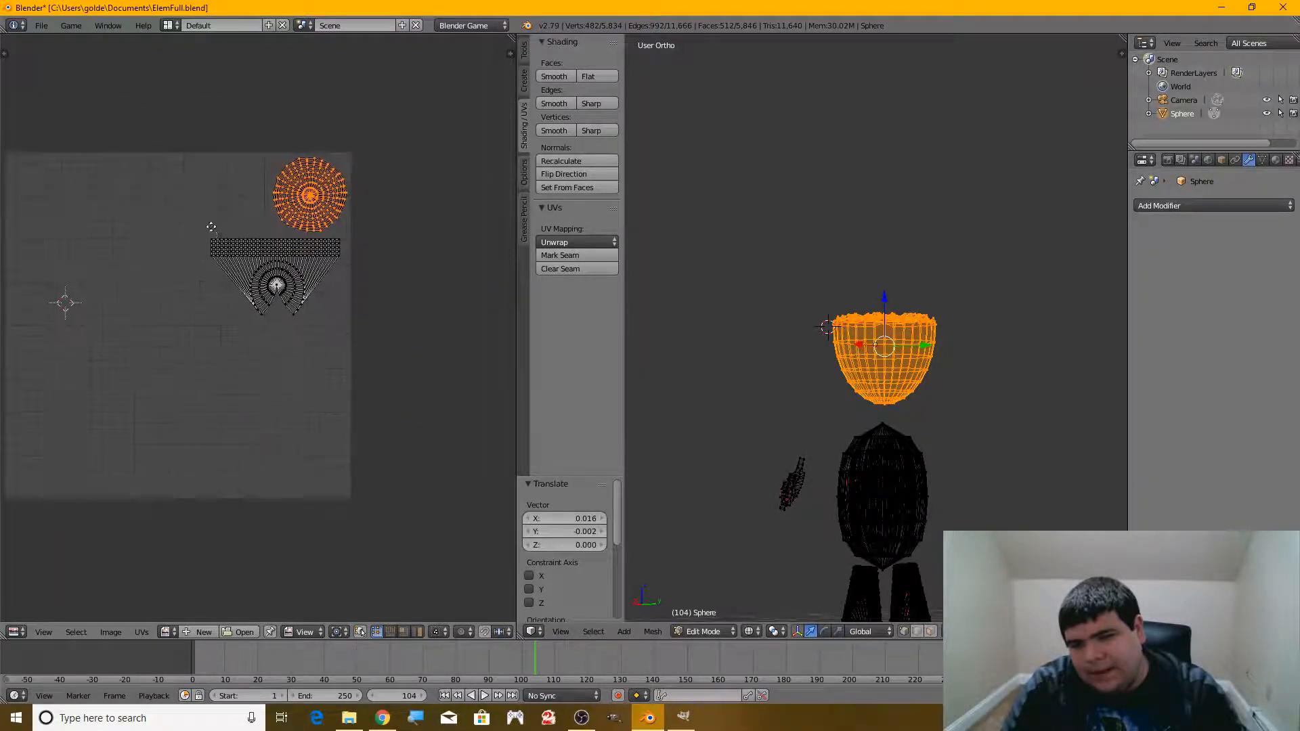
- Replace the selected UV circle with a box selection of the rows and fan, and scale them by 1.105
{"action": "middle_click_drag", "start_coordinate": [211, 224], "coordinate": [190, 233]}
{"action": "key", "text": "a"}
{"action": "key", "text": "b"}
{"action": "left_click_drag", "start_coordinate": [172, 242], "coordinate": [400, 354]}
{"action": "key", "text": "s"}
{"action": "left_click", "coordinate": [322, 337]}
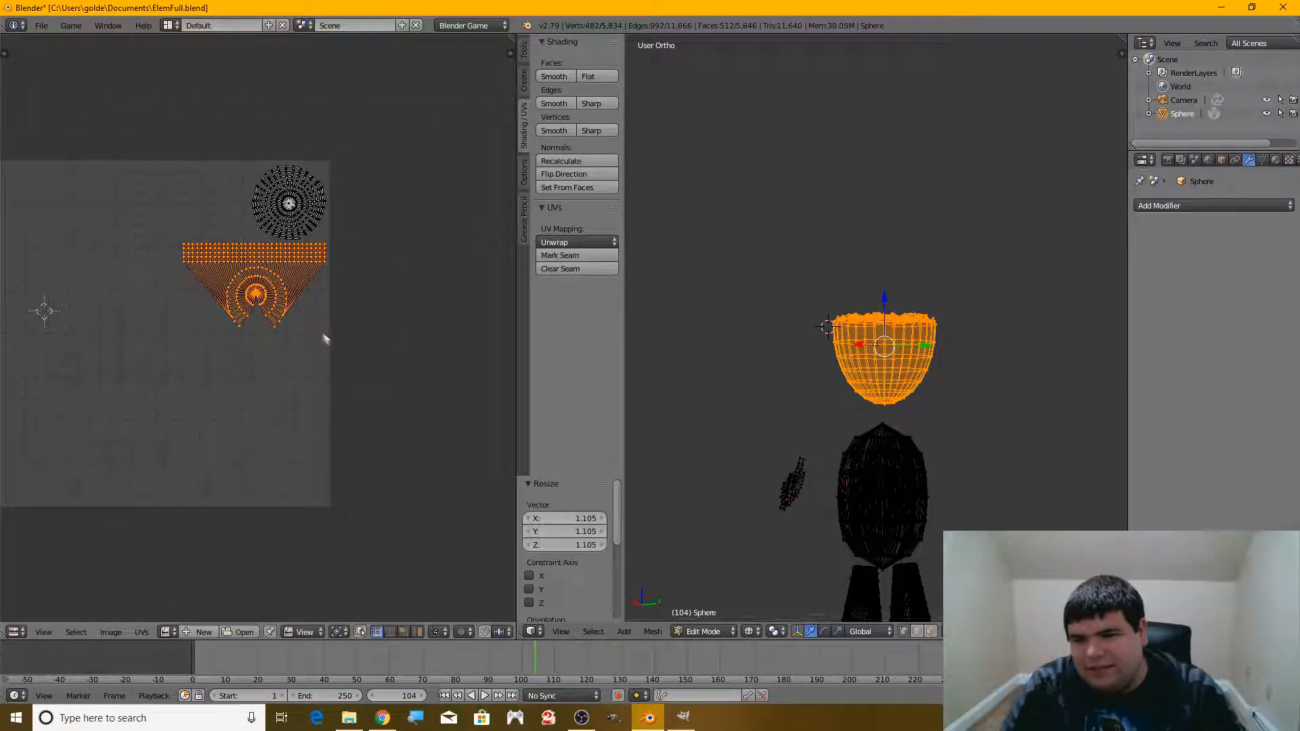
- Save the ElemFull.blend file
{"action": "scroll", "coordinate": [221, 246], "scroll_direction": "up", "scroll_amount": 3}
{"action": "scroll", "coordinate": [220, 246], "scroll_direction": "down", "scroll_amount": 5}
{"action": "left_click", "coordinate": [111, 632]}
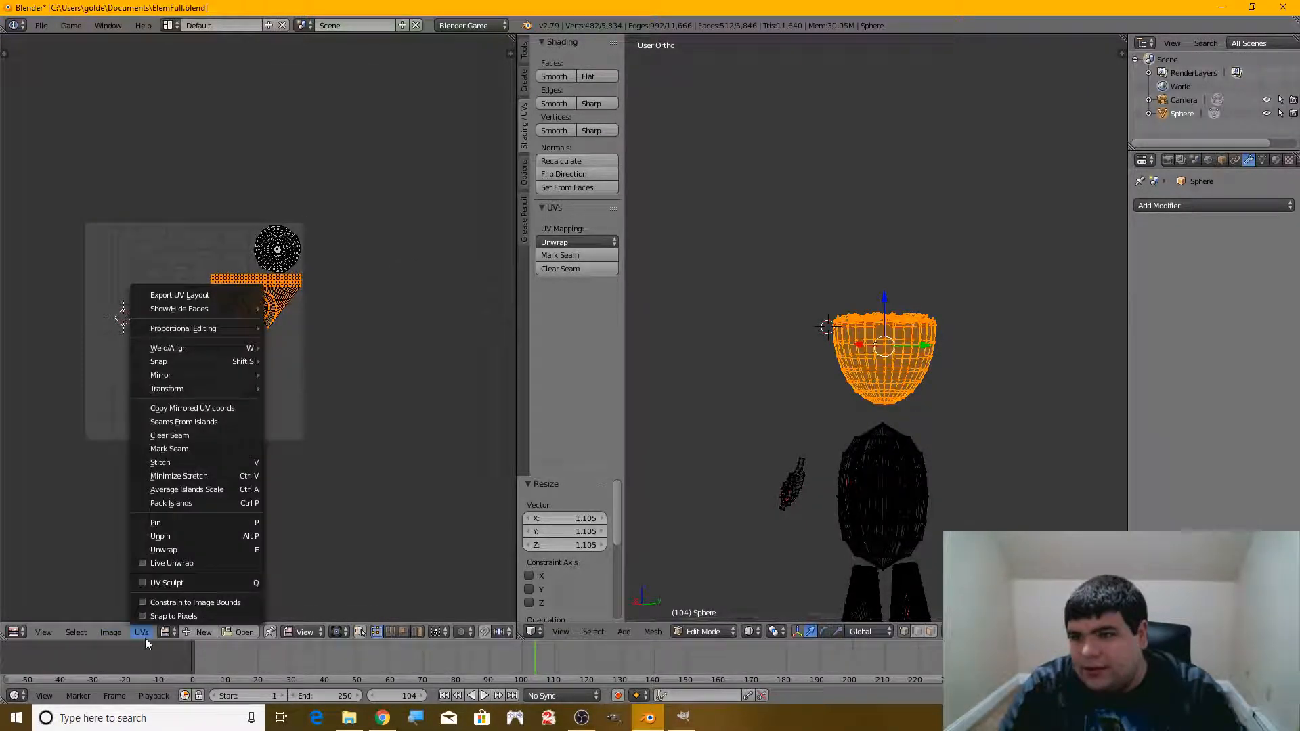
{"action": "left_click", "coordinate": [42, 25]}
{"action": "left_click", "coordinate": [79, 129]}
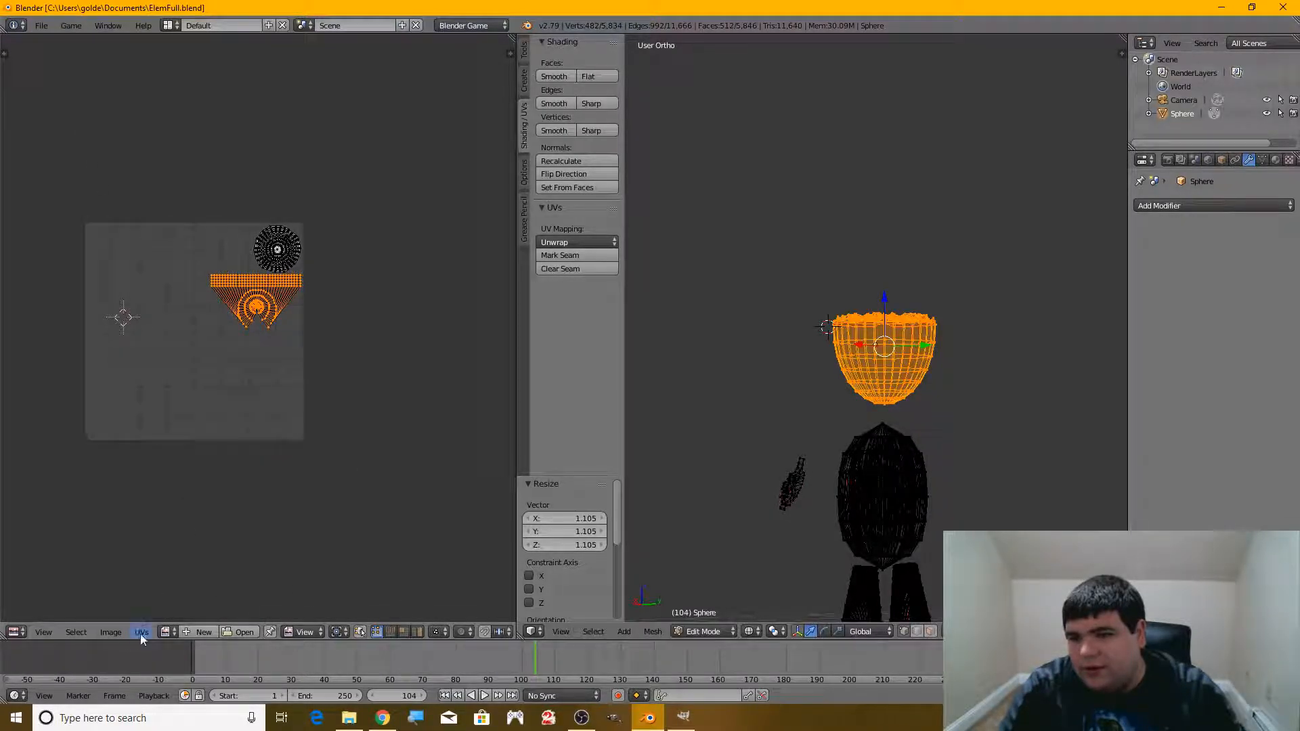
- Export the head's UV layout as headLayout.png
{"action": "left_click", "coordinate": [77, 632]}
{"action": "mouse_move", "coordinate": [47, 632]}
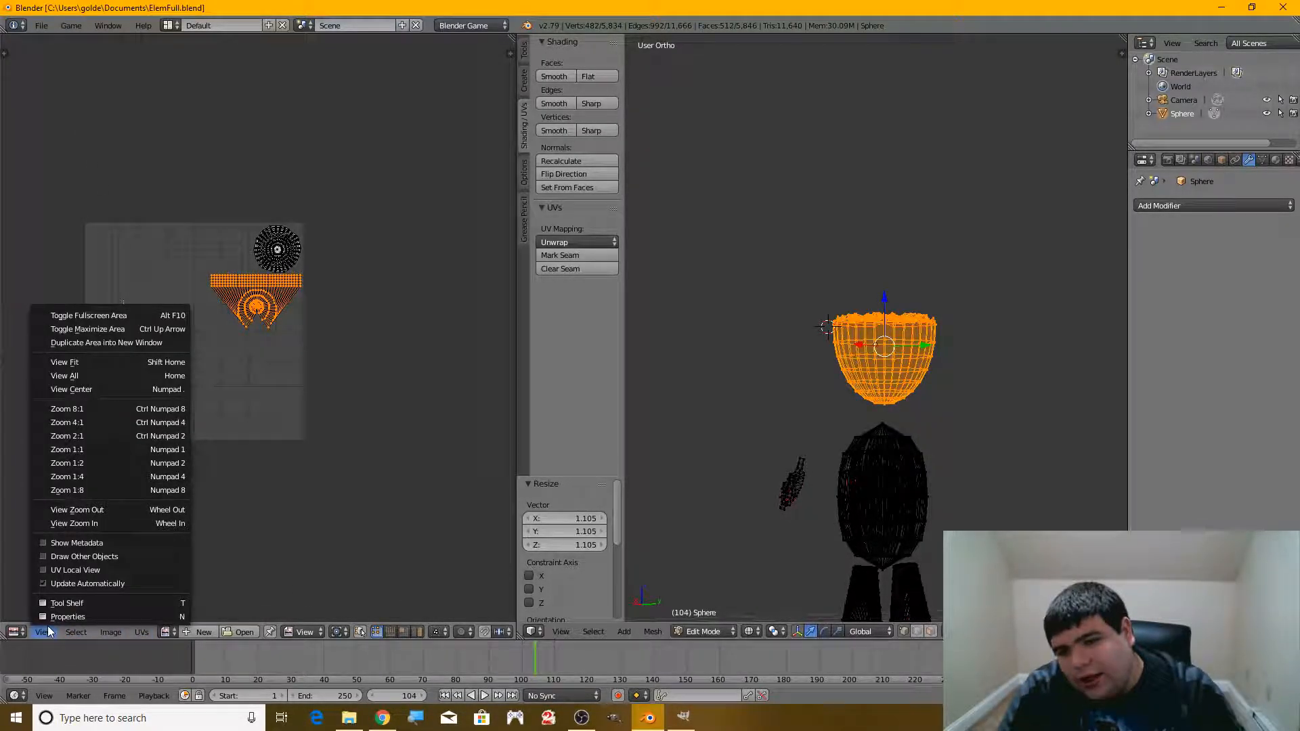
{"action": "left_click", "coordinate": [142, 632]}
{"action": "left_click", "coordinate": [193, 292]}
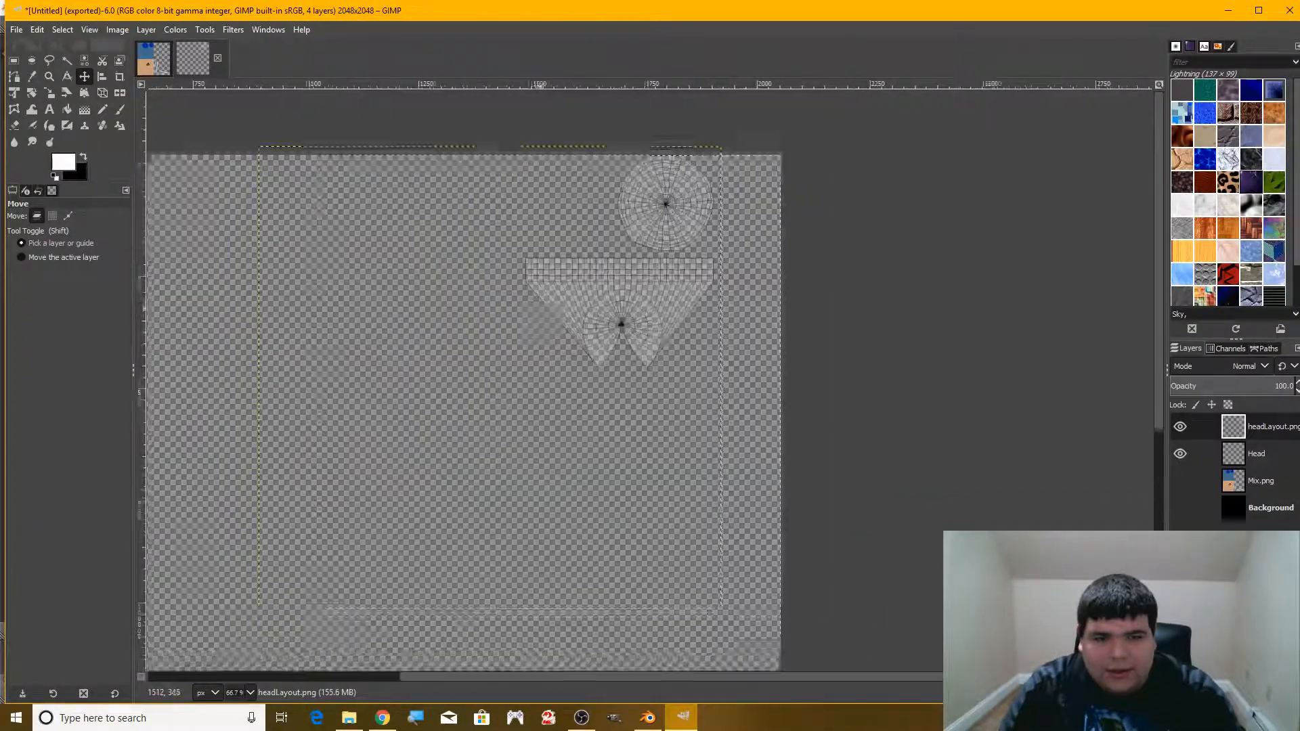
- In GIMP, move the headLayout.png layer into the upper-right corner of the 2048 x 2048 canvas
{"action": "left_click_drag", "start_coordinate": [526, 281], "coordinate": [598, 281]}
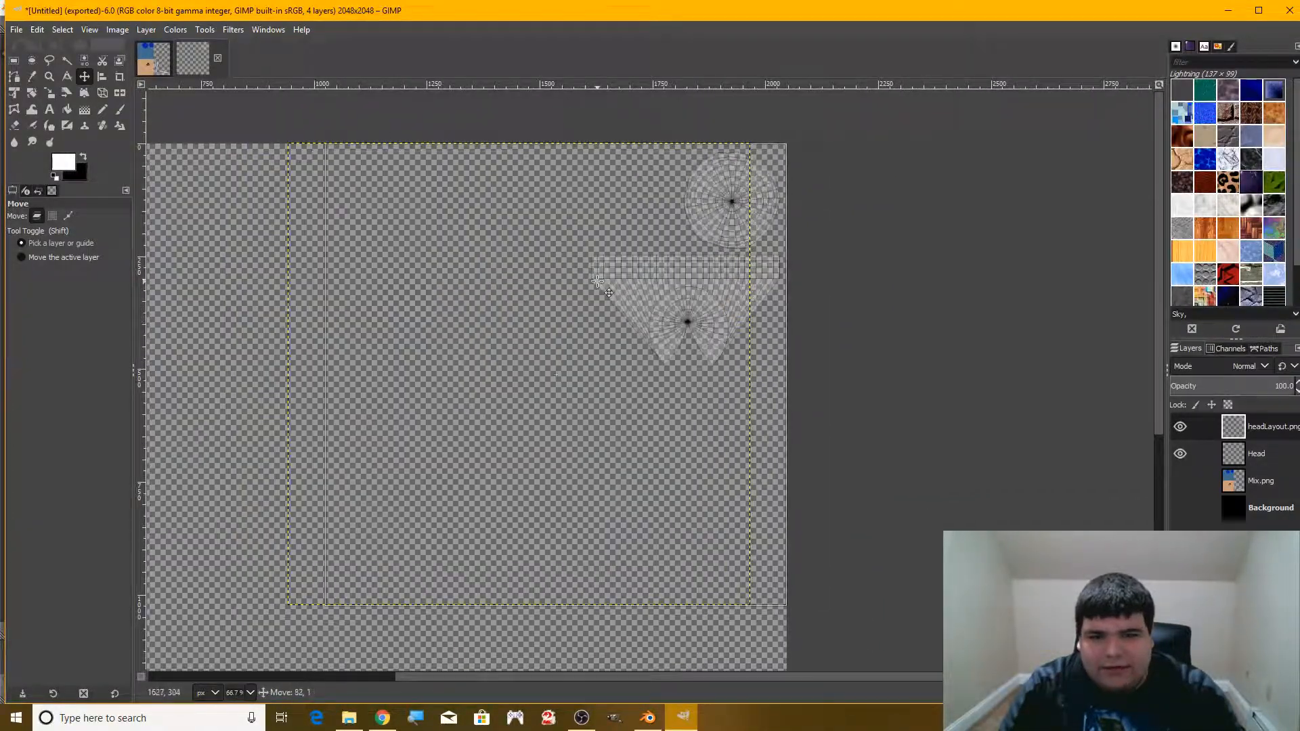
{"action": "scroll", "coordinate": [597, 281], "scroll_direction": "down", "scroll_amount": 5}
{"action": "scroll", "coordinate": [688, 177], "scroll_direction": "up", "scroll_amount": 5}
{"action": "scroll", "coordinate": [384, 413], "scroll_direction": "down", "scroll_amount": 5}
{"action": "scroll", "coordinate": [383, 412], "scroll_direction": "up", "scroll_amount": 5}
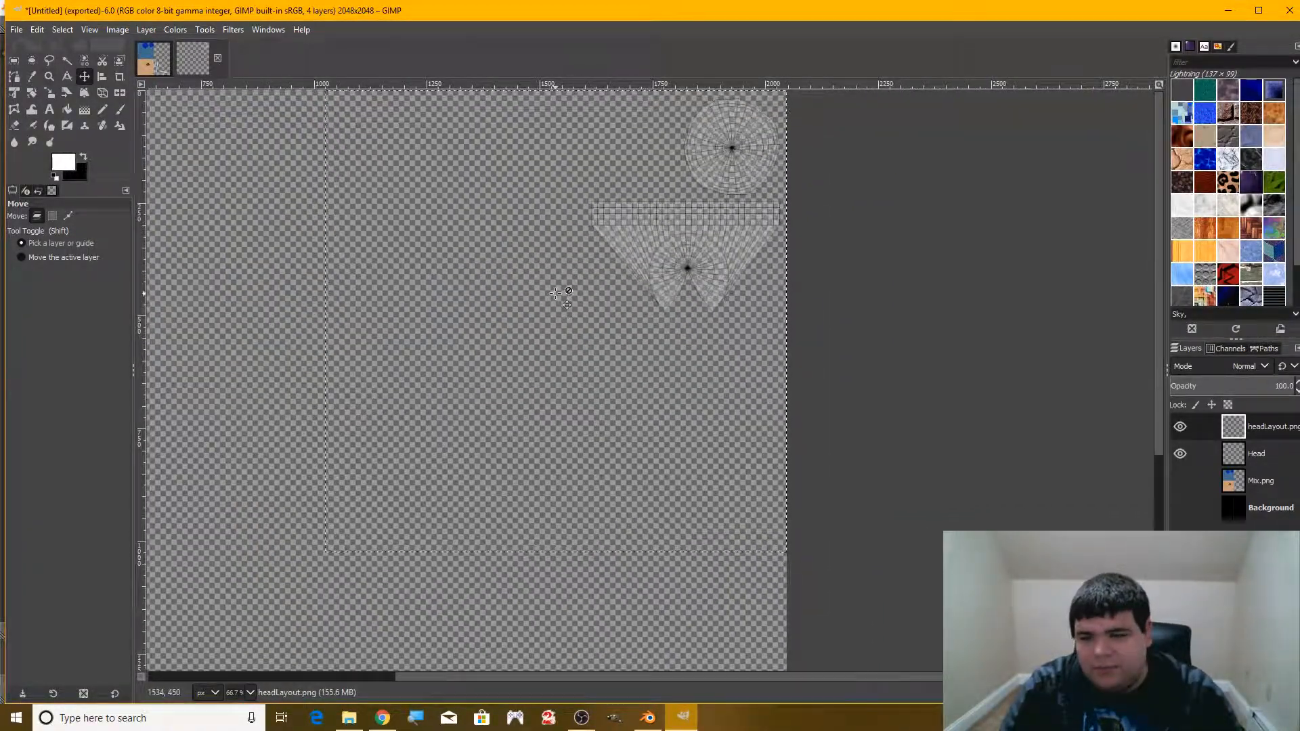
- Show the Mix.png layer to compare the existing texture with the head layout
{"action": "left_click", "coordinate": [1180, 481]}
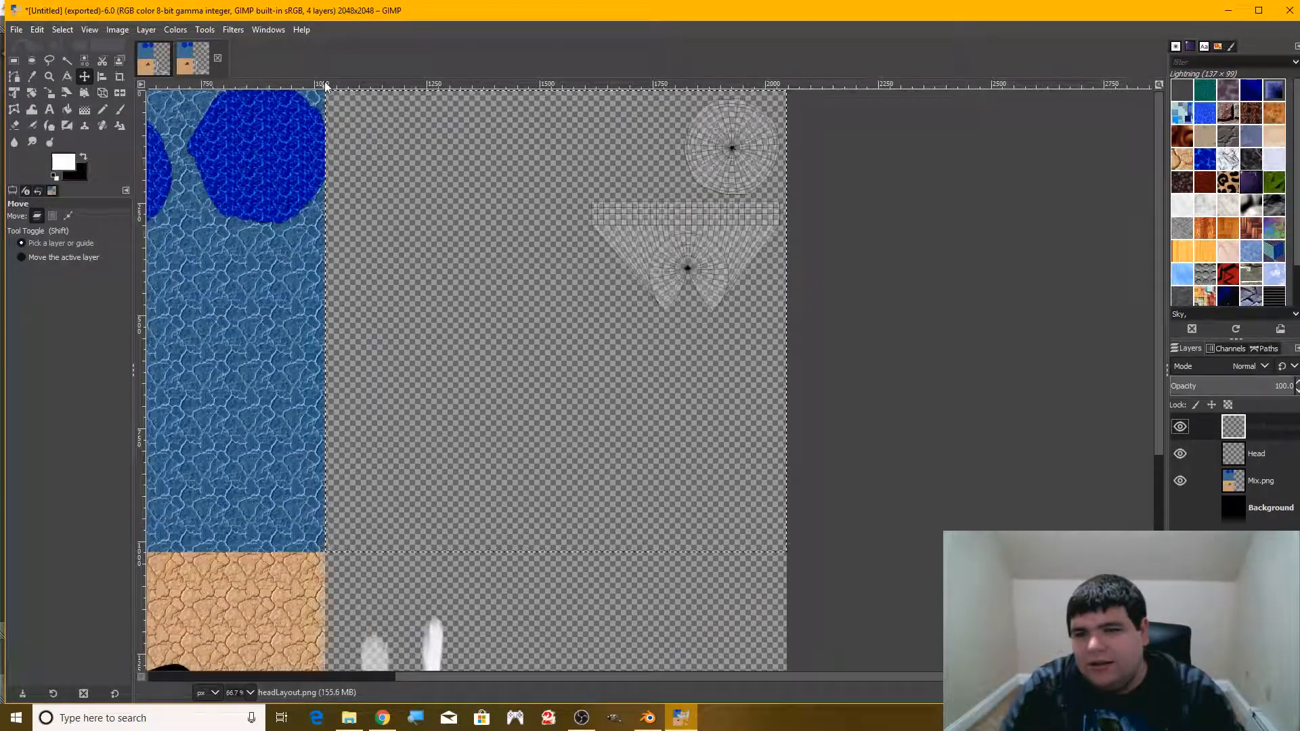
{"action": "left_click", "coordinate": [49, 77]}
{"action": "left_click", "coordinate": [325, 92]}
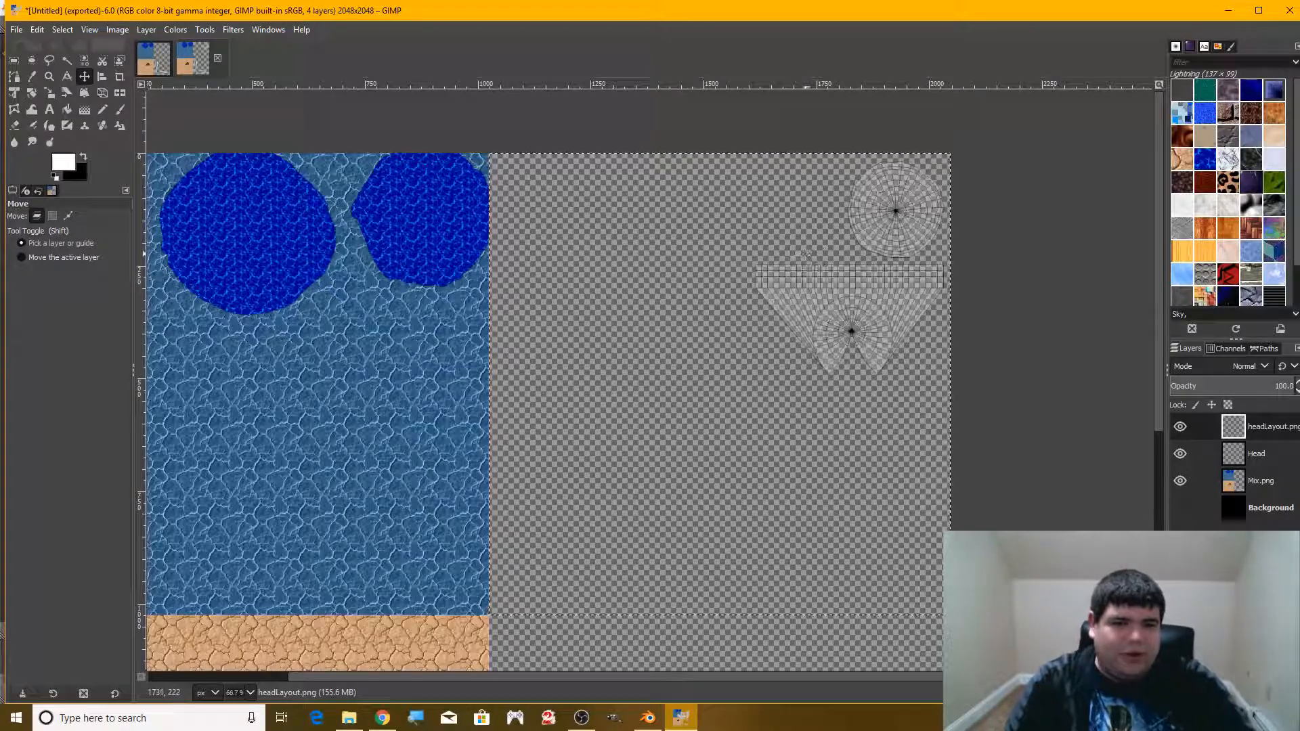
- Switch to Blender and select all body parts to check where every UV island sits in the shared layout
{"action": "mouse_move", "coordinate": [586, 723]}
{"action": "left_click", "coordinate": [648, 718]}
{"action": "middle_click_drag", "start_coordinate": [204, 354], "coordinate": [438, 329]}
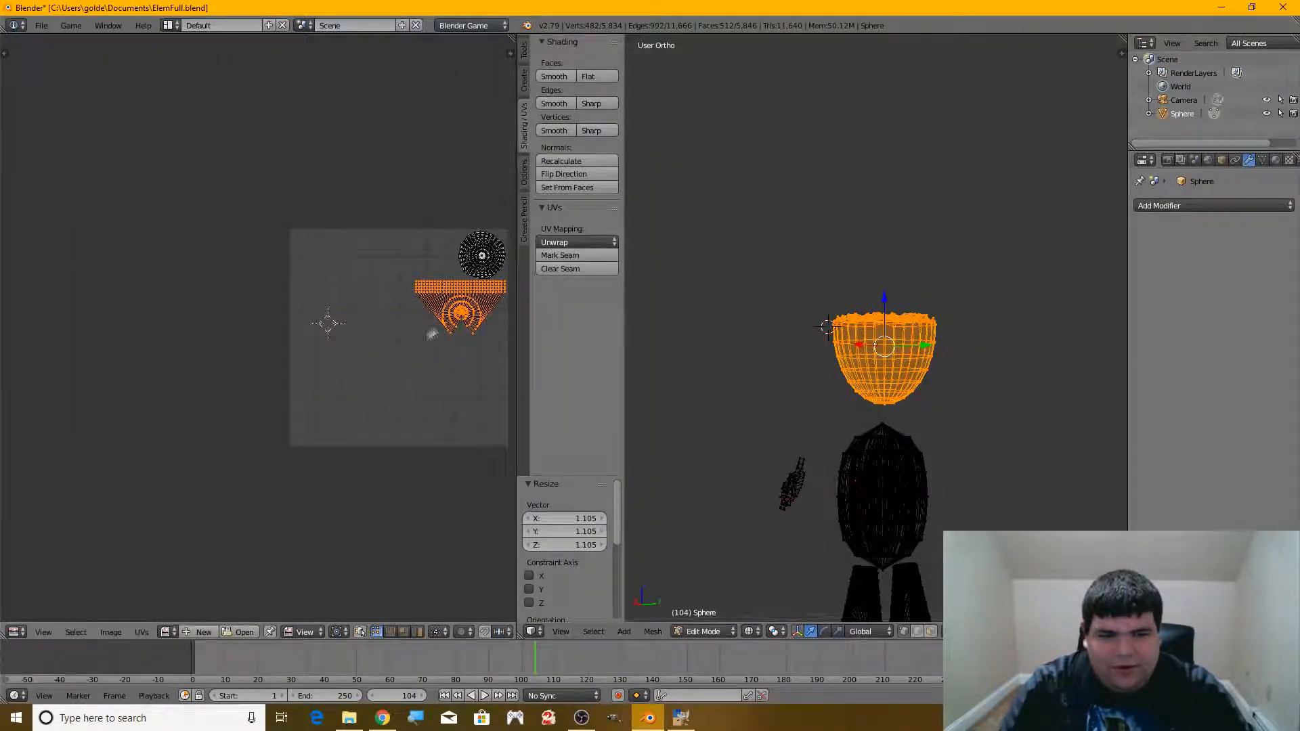
{"action": "key", "text": "a"}
{"action": "scroll", "coordinate": [288, 283], "scroll_direction": "up", "scroll_amount": 2}
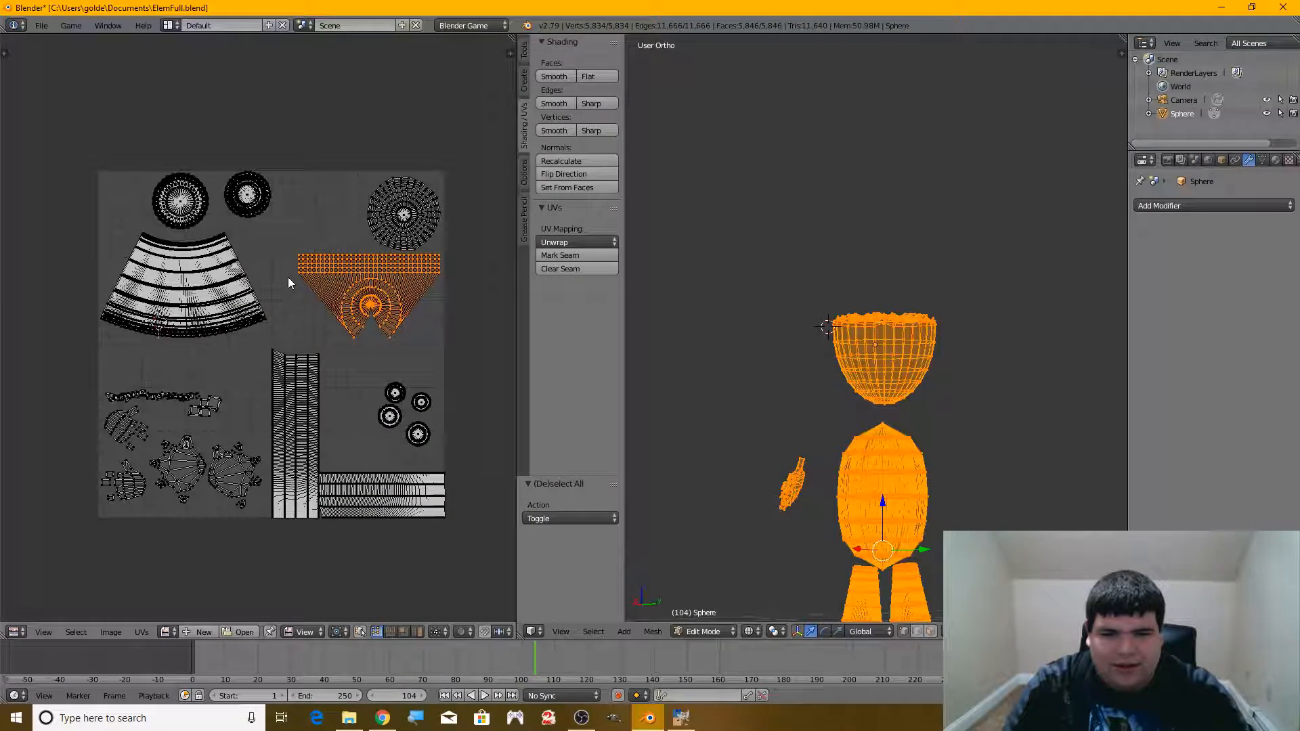
{"action": "key", "text": "a"}
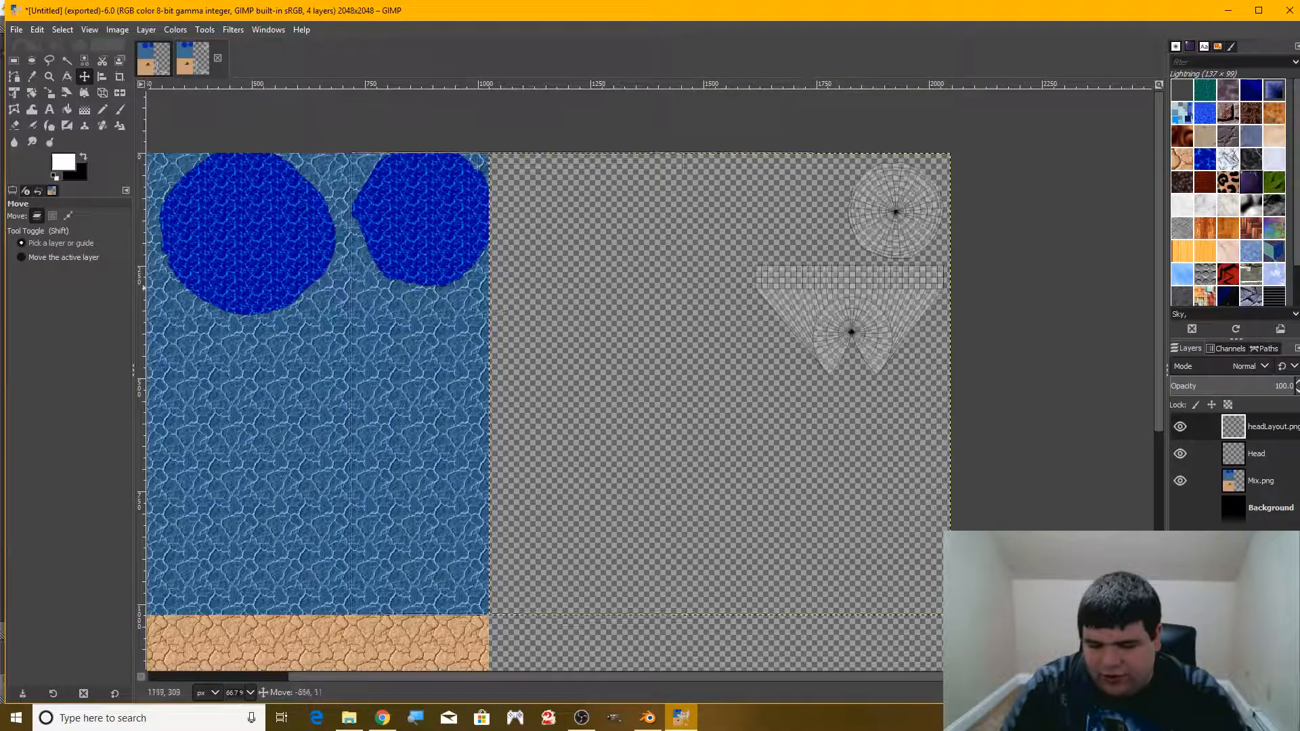
- Back in GIMP, try to fit the head layout and its enlarged floating copy into the canvas's empty upper-right quadrant
{"action": "left_click_drag", "start_coordinate": [829, 277], "coordinate": [507, 335]}
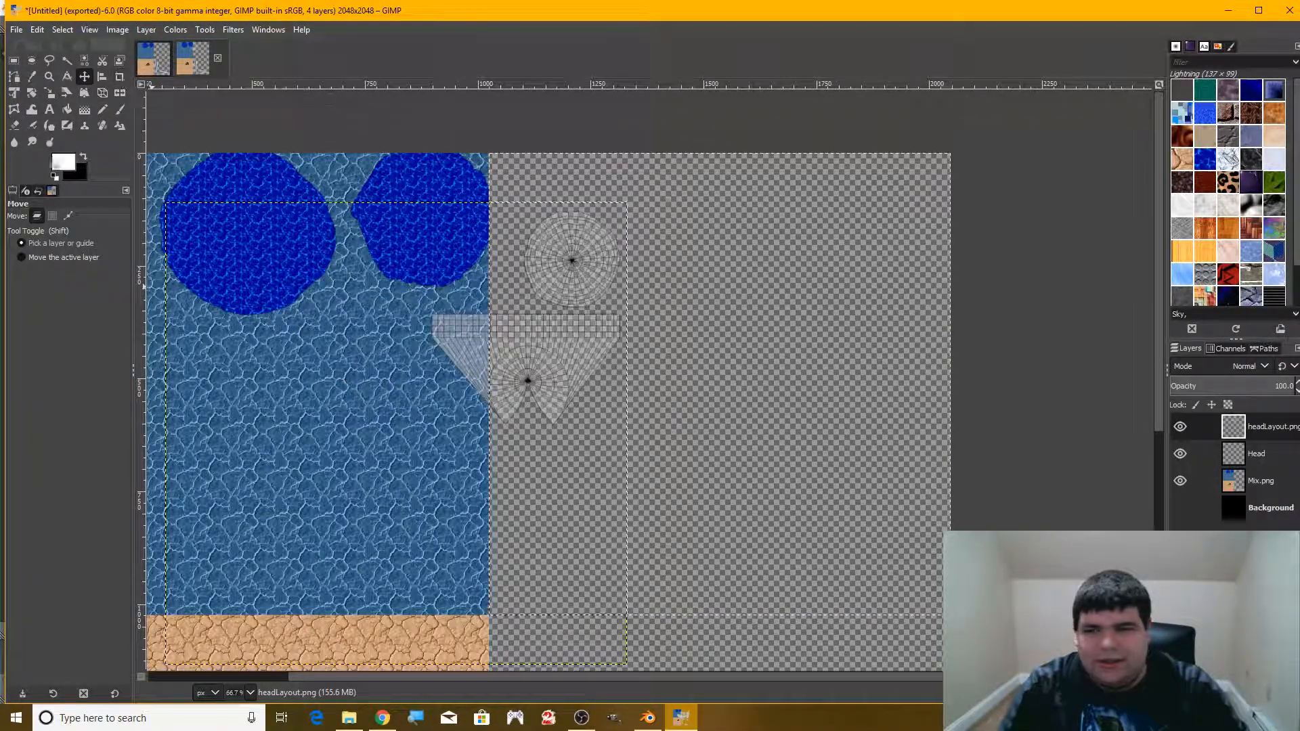
{"action": "left_click_drag", "start_coordinate": [549, 233], "coordinate": [697, 228]}
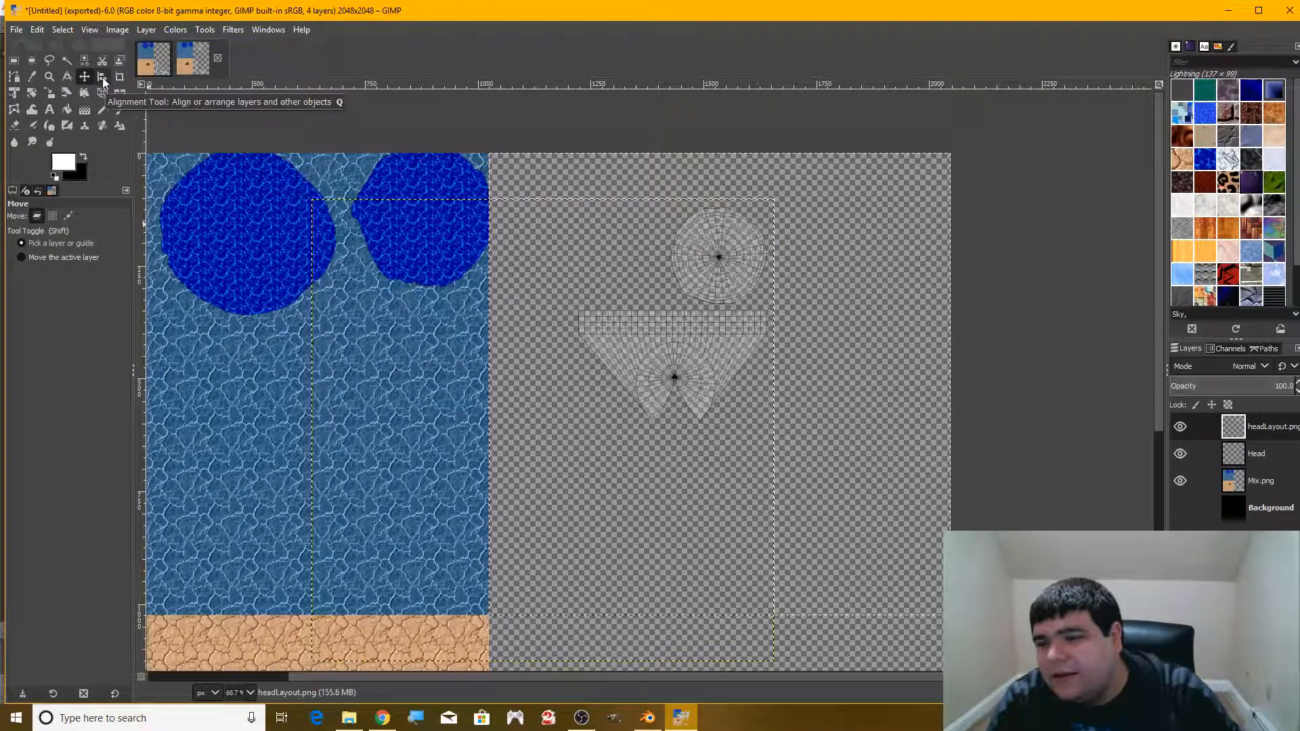
{"action": "scroll", "coordinate": [588, 273], "scroll_direction": "down", "scroll_amount": 1}
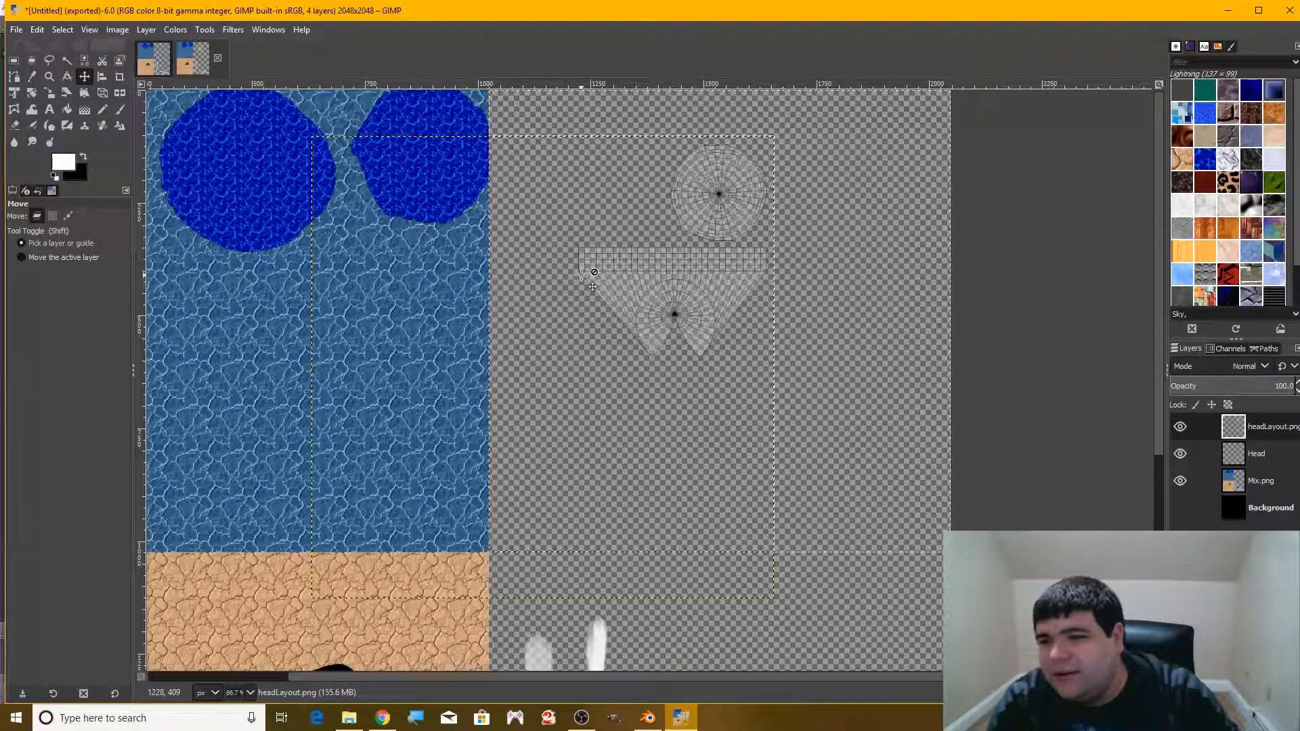
{"action": "scroll", "coordinate": [588, 274], "scroll_direction": "down", "scroll_amount": 5}
{"action": "scroll", "coordinate": [587, 274], "scroll_direction": "up", "scroll_amount": 5}
{"action": "left_click_drag", "start_coordinate": [587, 271], "coordinate": [718, 212]}
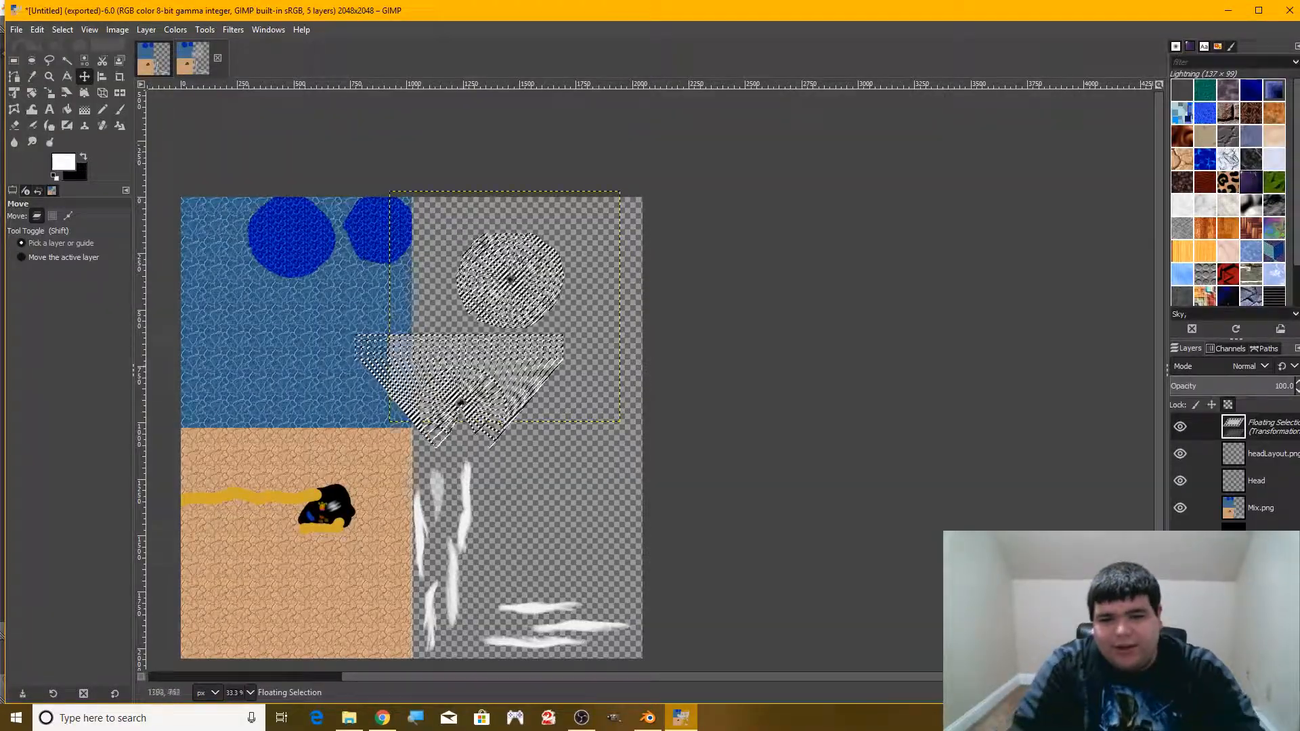
{"action": "left_click_drag", "start_coordinate": [546, 268], "coordinate": [632, 229]}
{"action": "left_click_drag", "start_coordinate": [559, 325], "coordinate": [533, 340]}
- Delete the floating selection and the headLayout.png layer
{"action": "right_click", "coordinate": [1261, 429]}
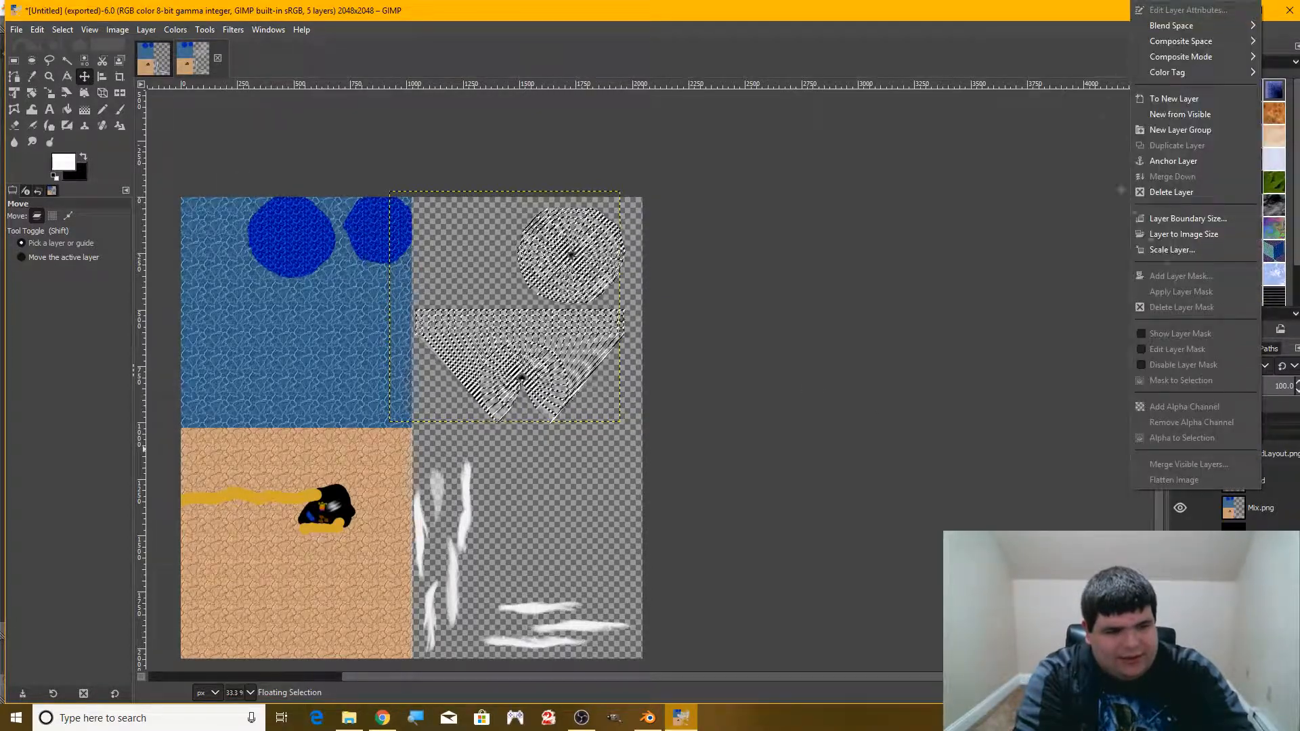
{"action": "left_click", "coordinate": [1262, 433]}
{"action": "right_click", "coordinate": [1262, 429]}
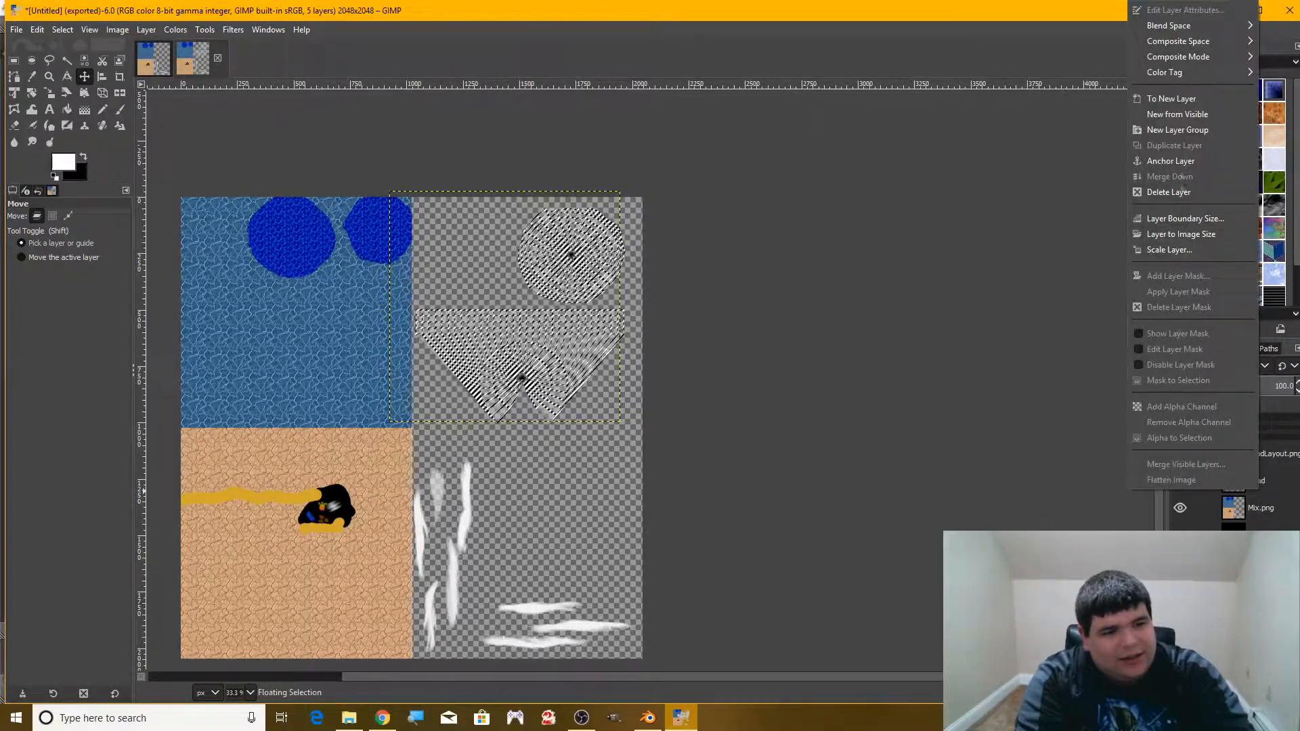
{"action": "left_click", "coordinate": [1183, 192]}
{"action": "right_click", "coordinate": [1275, 431]}
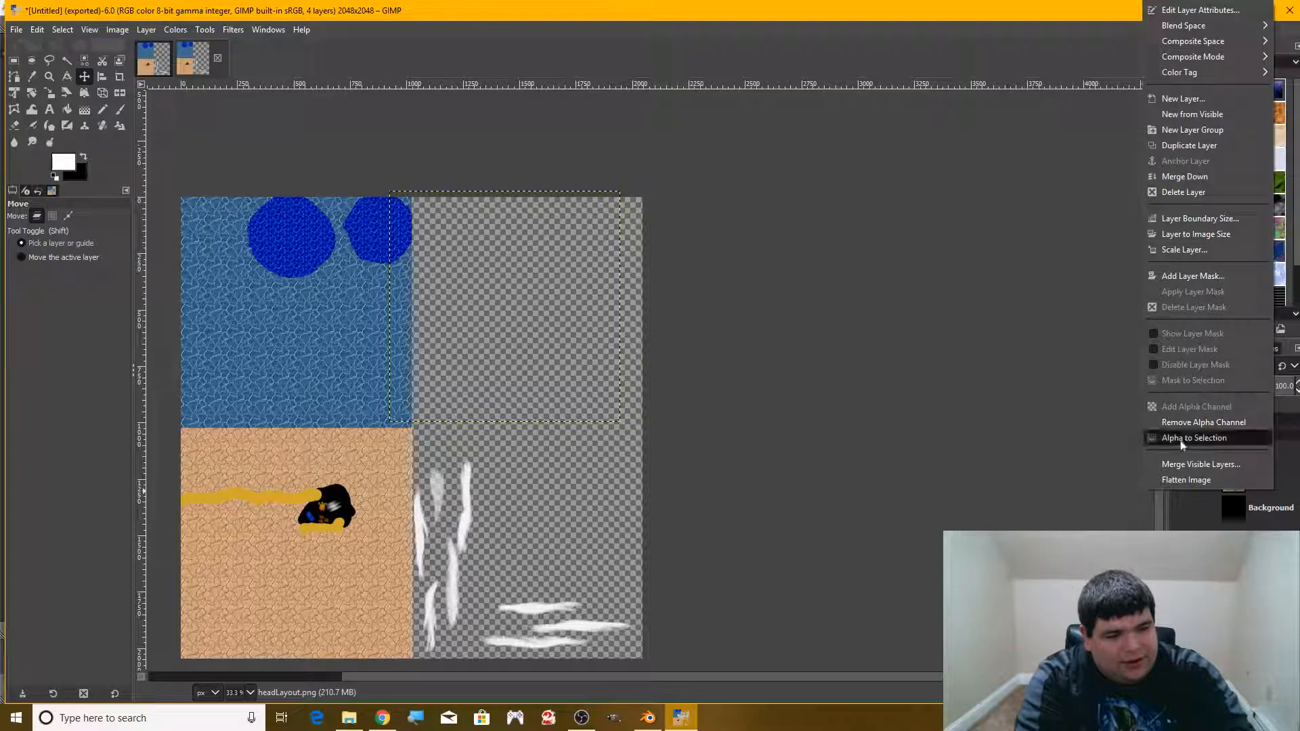
{"action": "left_click", "coordinate": [1185, 192]}
- Import headLayout from the Documents folder as a new layer and place it over the canvas's upper-left quadrant
{"action": "left_click", "coordinate": [348, 718]}
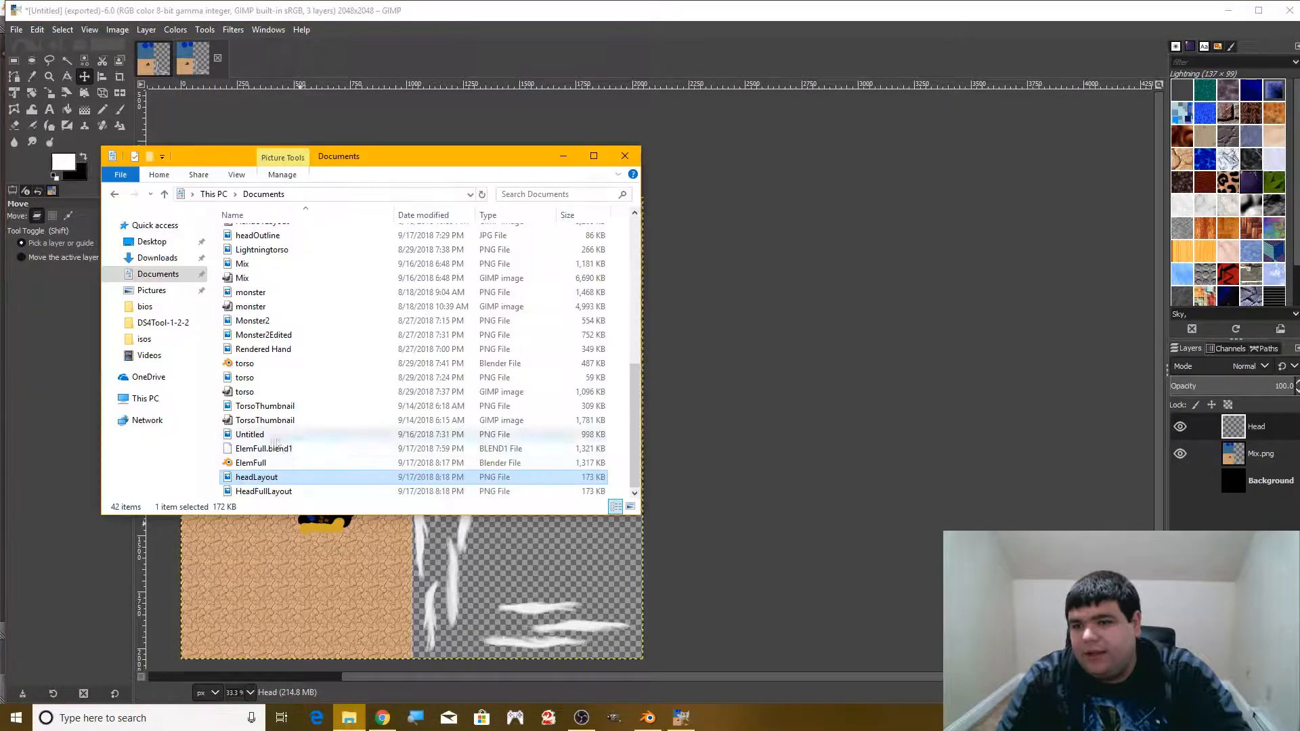
{"action": "left_click_drag", "start_coordinate": [257, 476], "coordinate": [1245, 423]}
{"action": "left_click", "coordinate": [731, 197]}
{"action": "left_click_drag", "start_coordinate": [476, 377], "coordinate": [364, 262]}
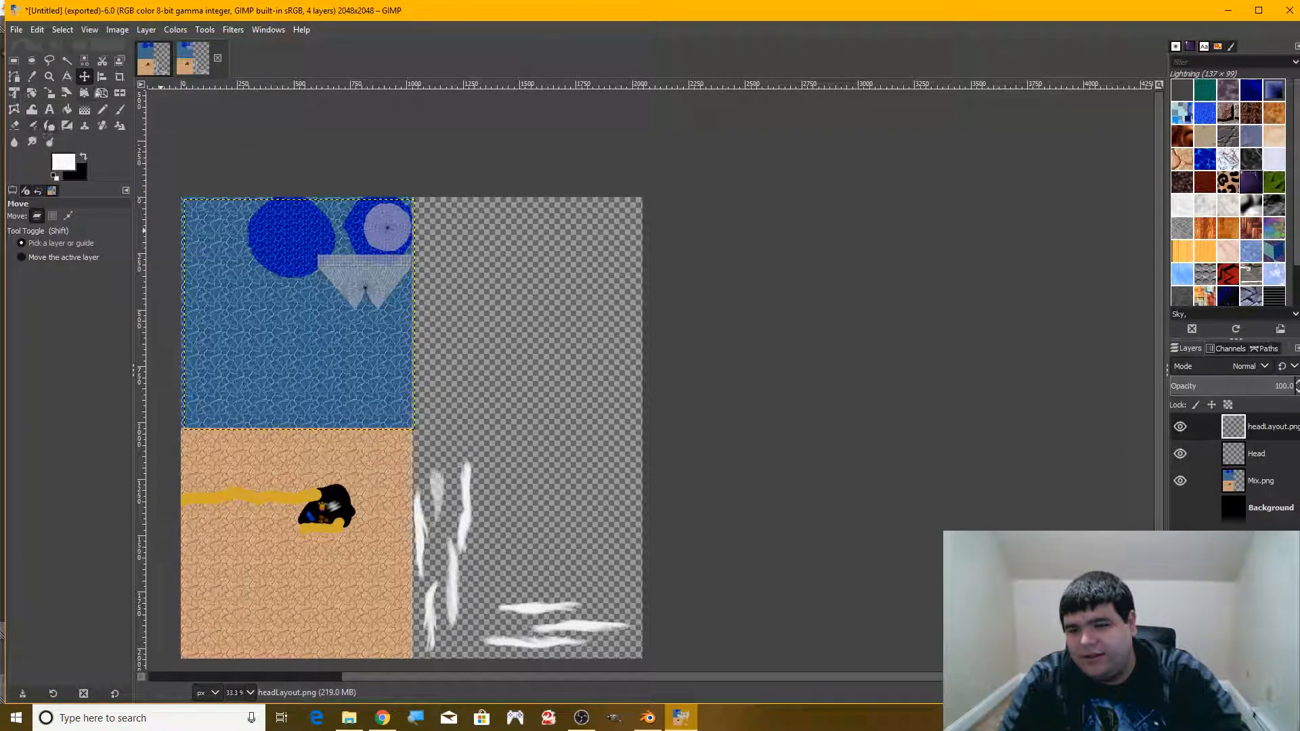
- Undo the last layer move and align the headLayout.png layer exactly with the canvas's upper-left corner
{"action": "scroll", "coordinate": [226, 218], "scroll_direction": "up", "scroll_amount": 7, "text": "ctrl"}
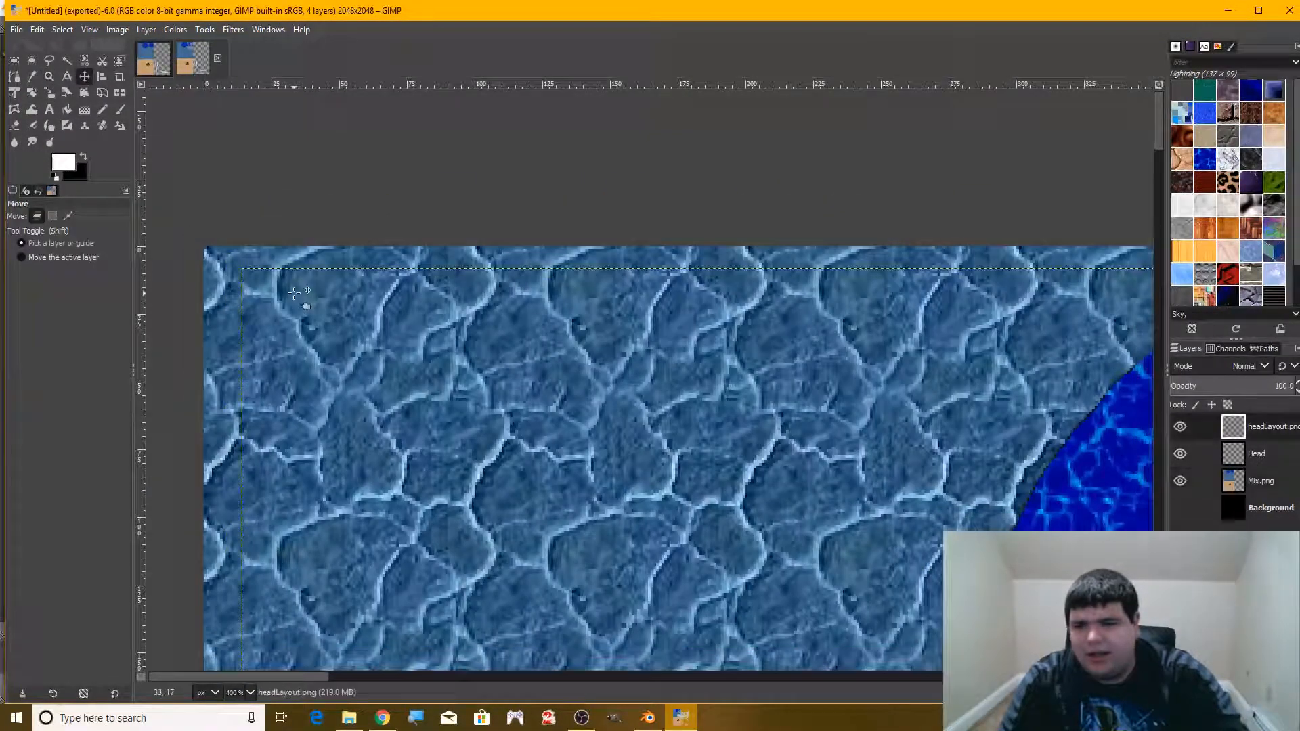
{"action": "key", "text": "ctrl+z"}
{"action": "left_click_drag", "start_coordinate": [383, 275], "coordinate": [458, 356]}
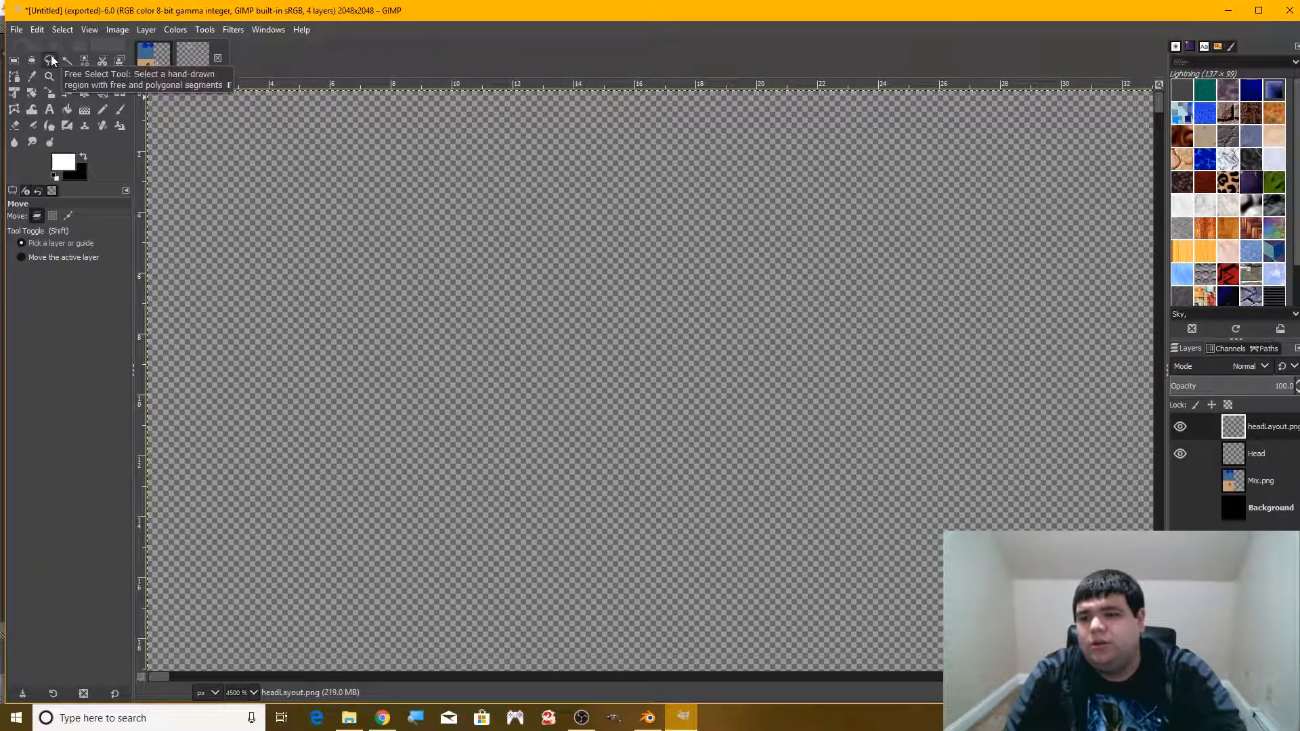
- Scale the headLayout.png layer to fill the whole 2048 x 2048 px canvas
{"action": "scroll", "coordinate": [206, 175], "scroll_direction": "down", "scroll_amount": 5}
{"action": "left_click", "coordinate": [52, 79]}
{"action": "scroll", "coordinate": [374, 298], "scroll_direction": "down", "scroll_amount": 12, "text": "ctrl"}
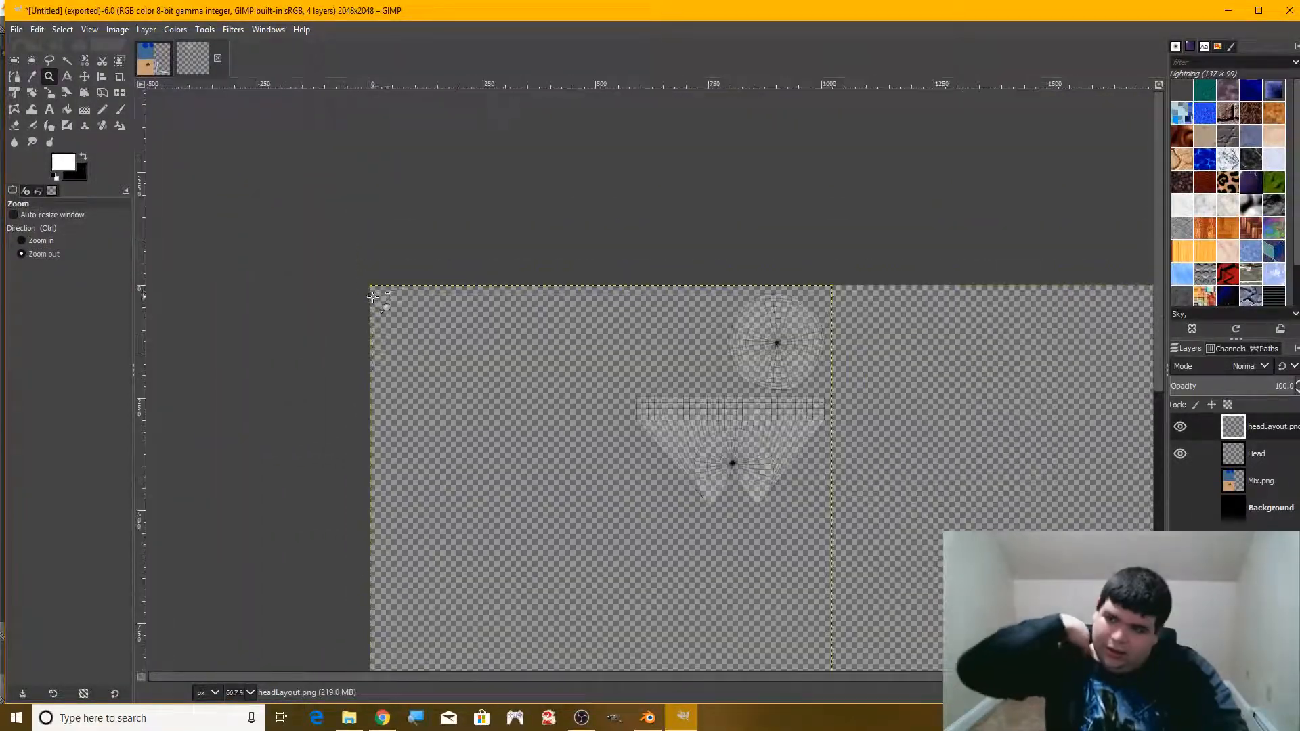
{"action": "scroll", "coordinate": [803, 296], "scroll_direction": "down", "scroll_amount": 3}
{"action": "scroll", "coordinate": [803, 296], "scroll_direction": "down", "scroll_amount": 2, "text": "ctrl"}
{"action": "left_click", "coordinate": [84, 76]}
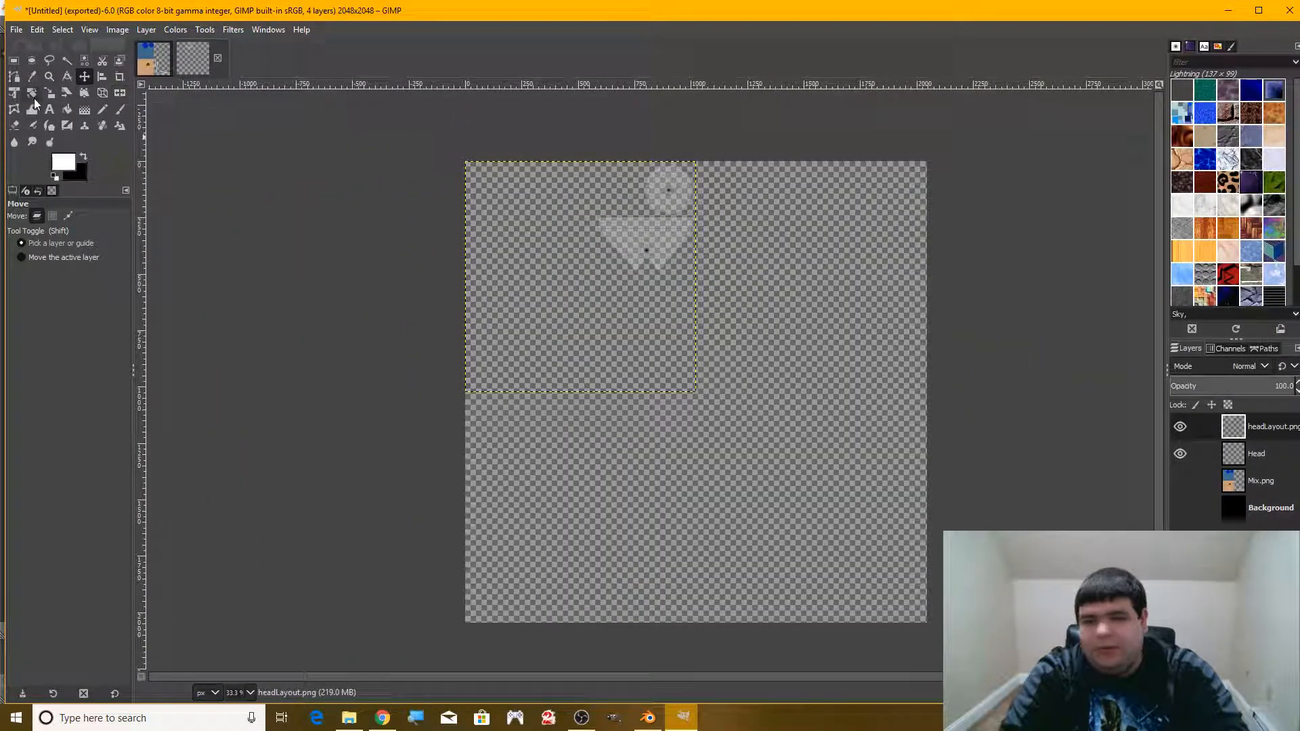
{"action": "key", "text": "shift+s"}
{"action": "left_click", "coordinate": [595, 255]}
{"action": "left_click_drag", "start_coordinate": [696, 162], "coordinate": [928, 161]}
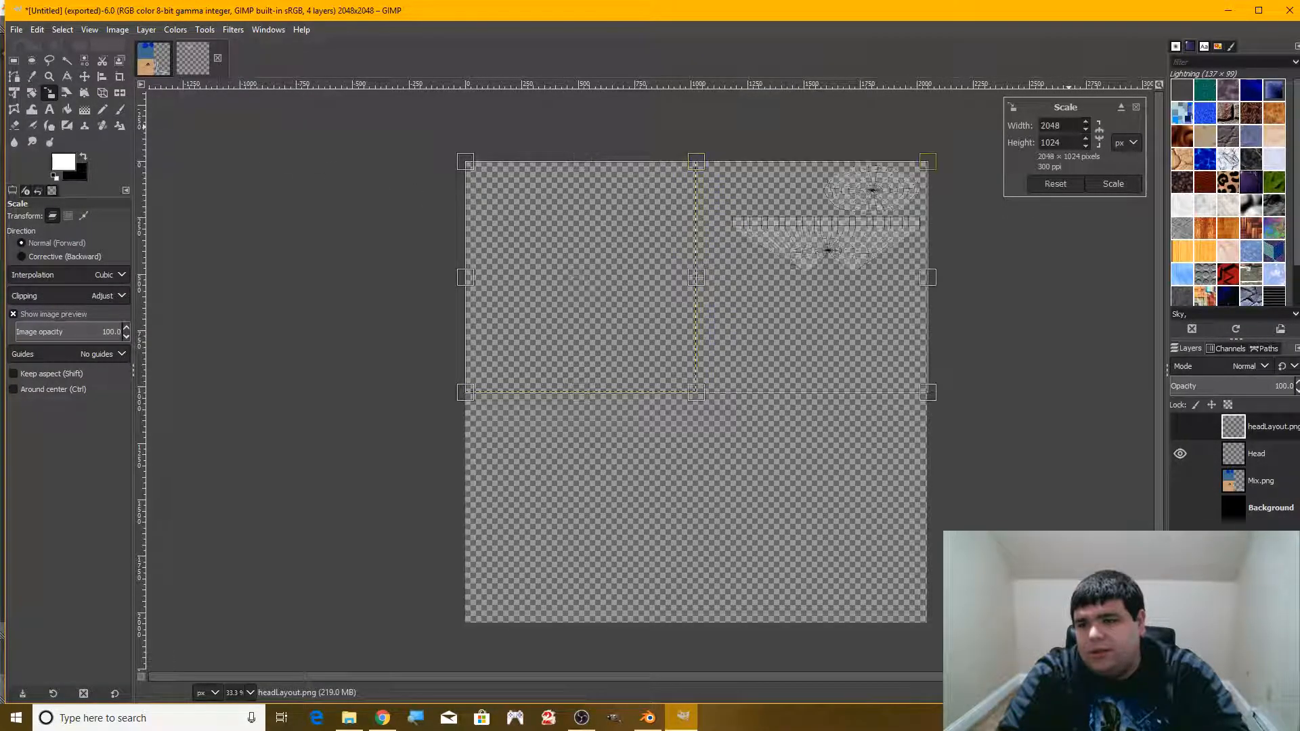
{"action": "left_click", "coordinate": [1113, 183]}
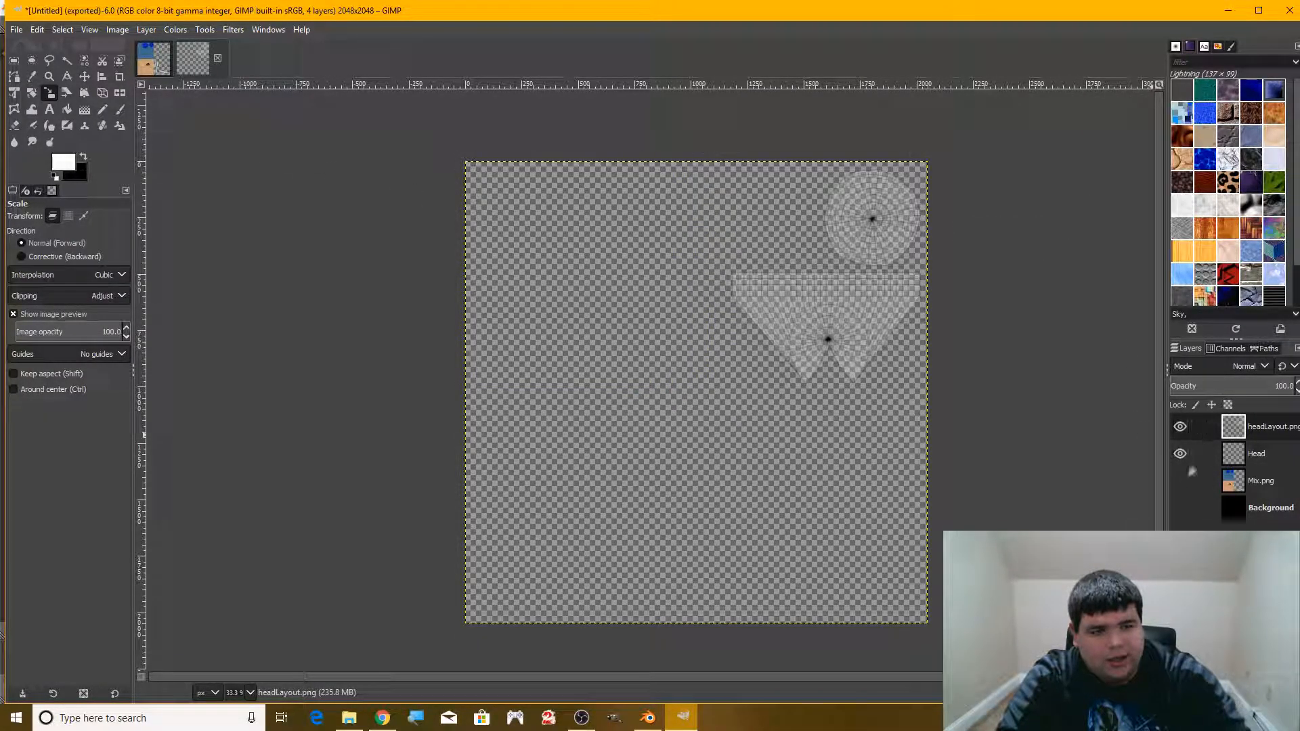
- Show only the headLayout.png layer and select the canvas's upper-right quadrant, 1024 x 1024 px at position 1024, 0
{"action": "left_click", "coordinate": [1261, 445]}
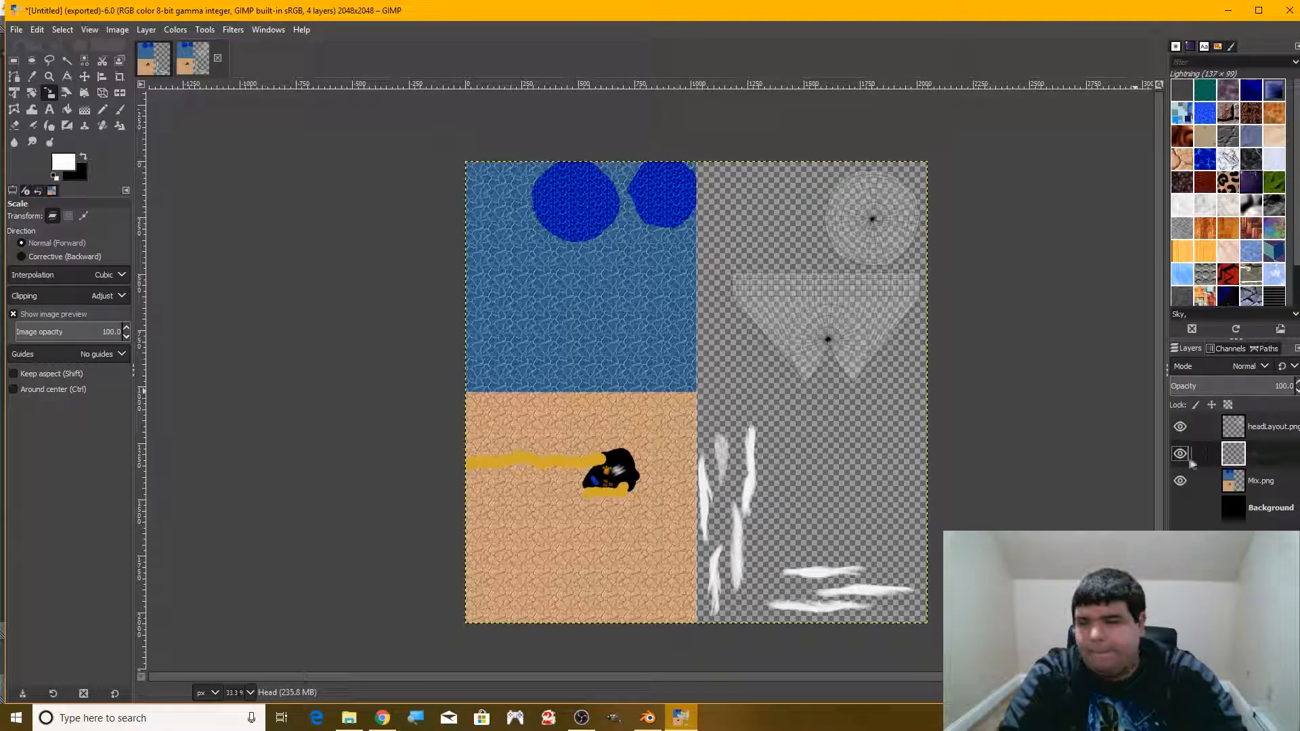
{"action": "left_click", "coordinate": [14, 61]}
{"action": "left_click", "coordinate": [1259, 426]}
{"action": "left_click", "coordinate": [1180, 427], "text": "shift"}
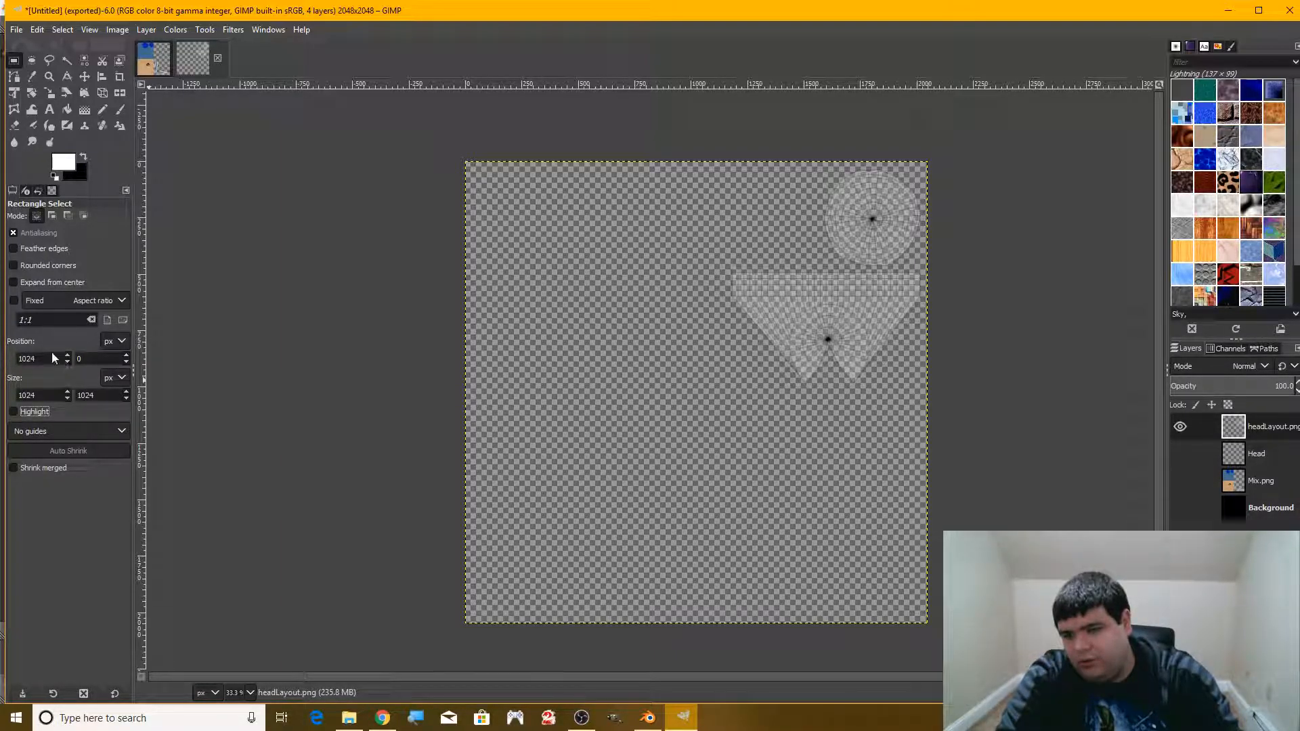
{"action": "left_click_drag", "start_coordinate": [667, 179], "coordinate": [906, 390]}
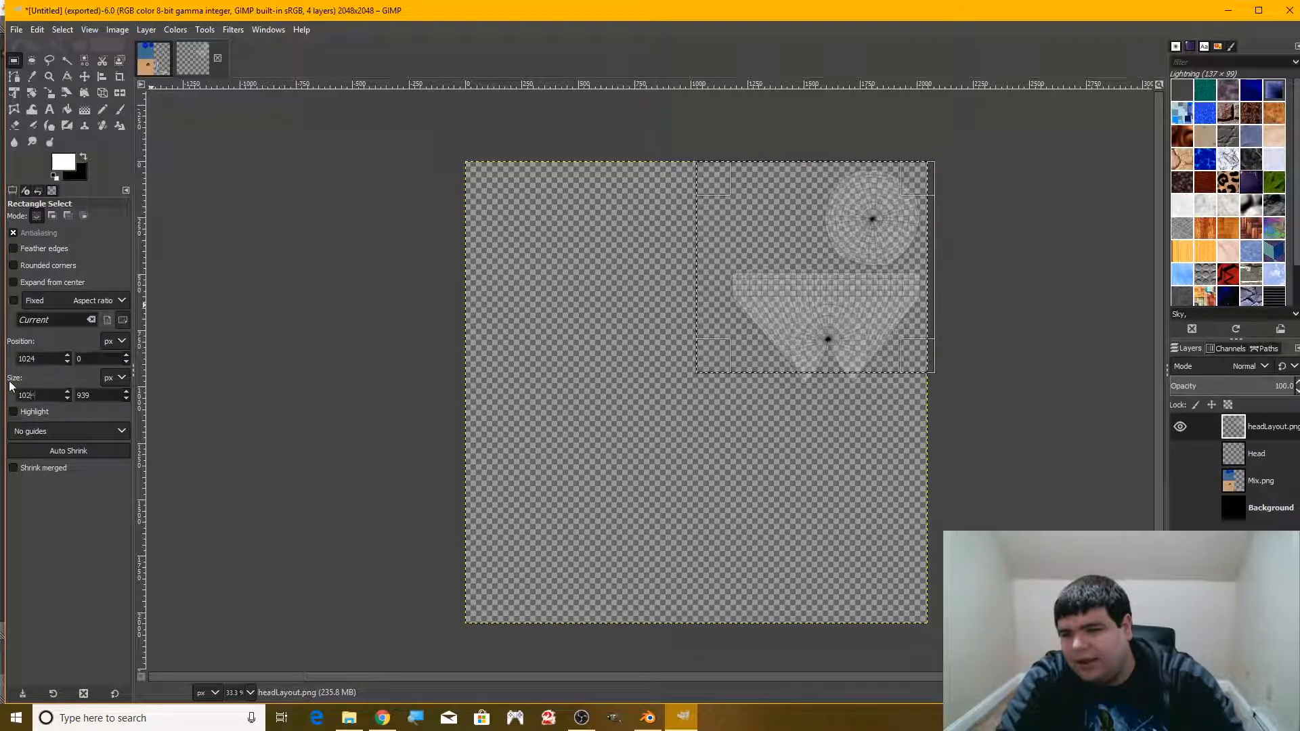
{"action": "left_click_drag", "start_coordinate": [95, 404], "coordinate": [74, 406]}
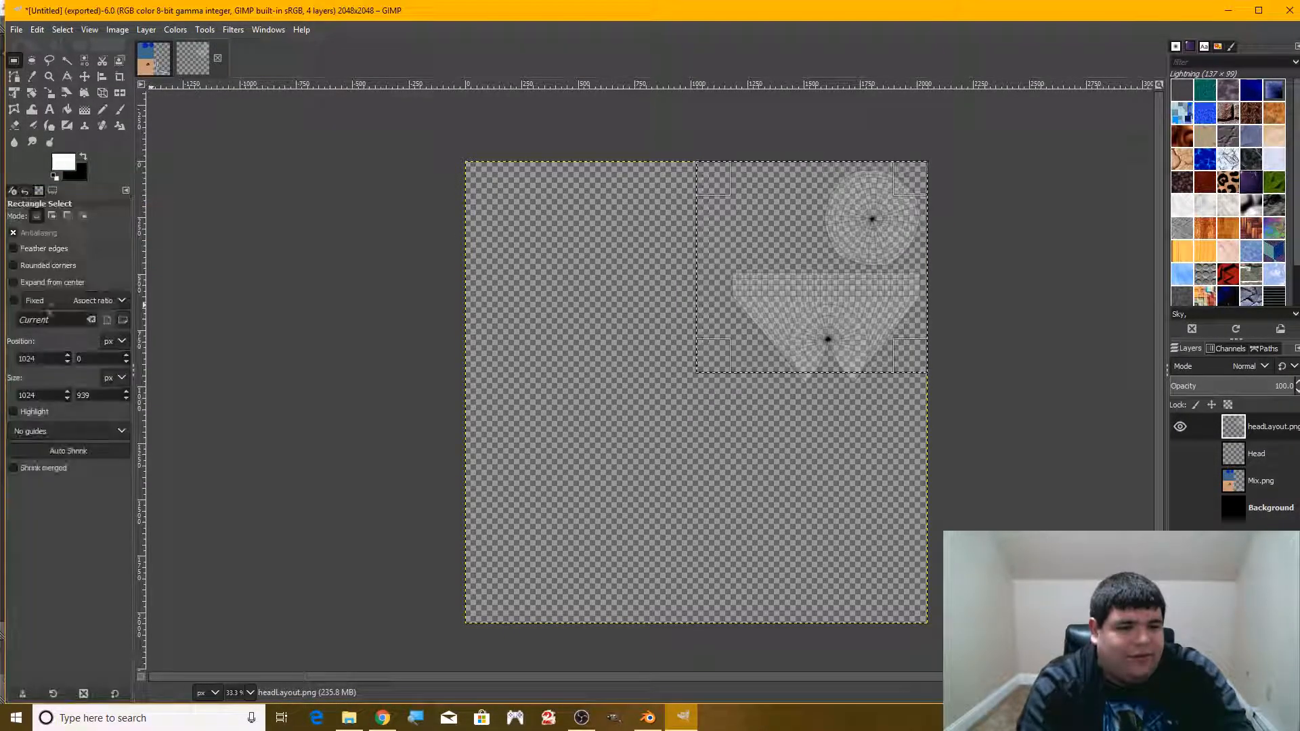
- Bucket Fill the selected quadrant with the Burlwood pattern in Normal mode, undoing the faint fill and repeating it at opacity 100
{"action": "key", "text": "shift+b"}
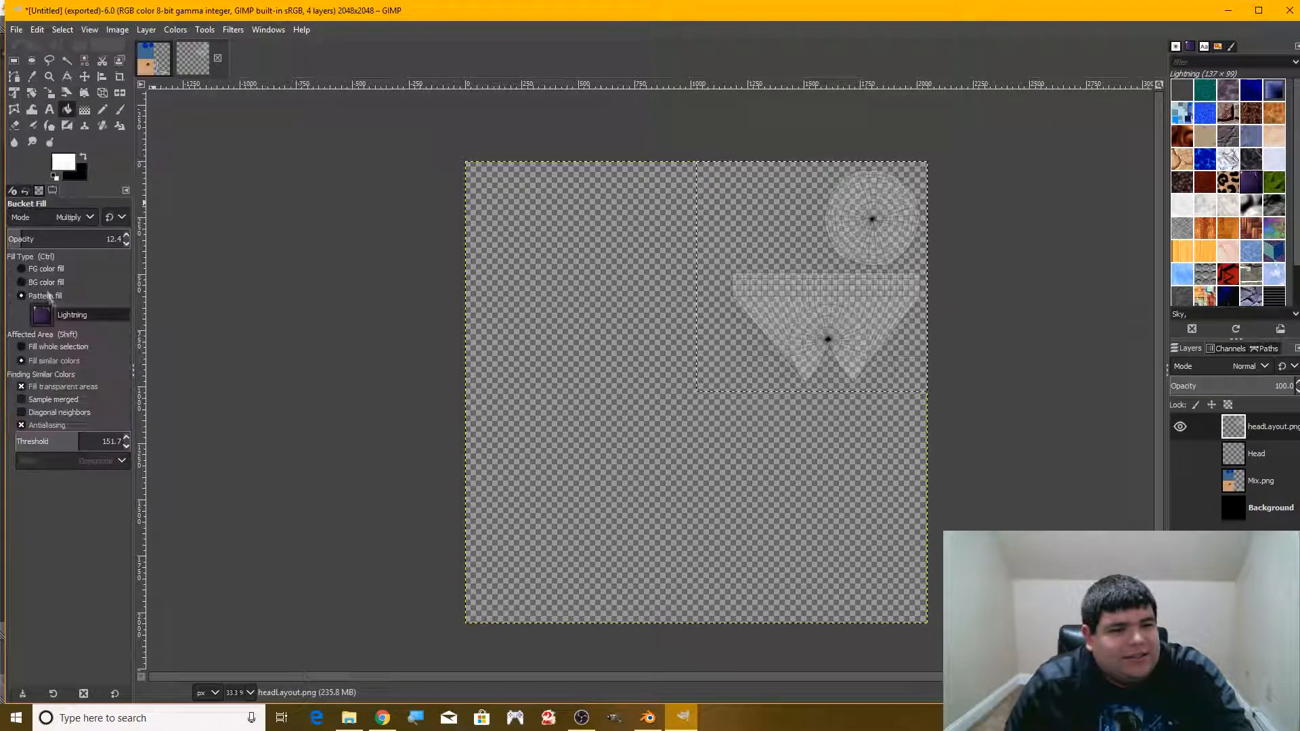
{"action": "left_click", "coordinate": [1251, 112]}
{"action": "left_click", "coordinate": [783, 192]}
{"action": "left_click", "coordinate": [74, 217]}
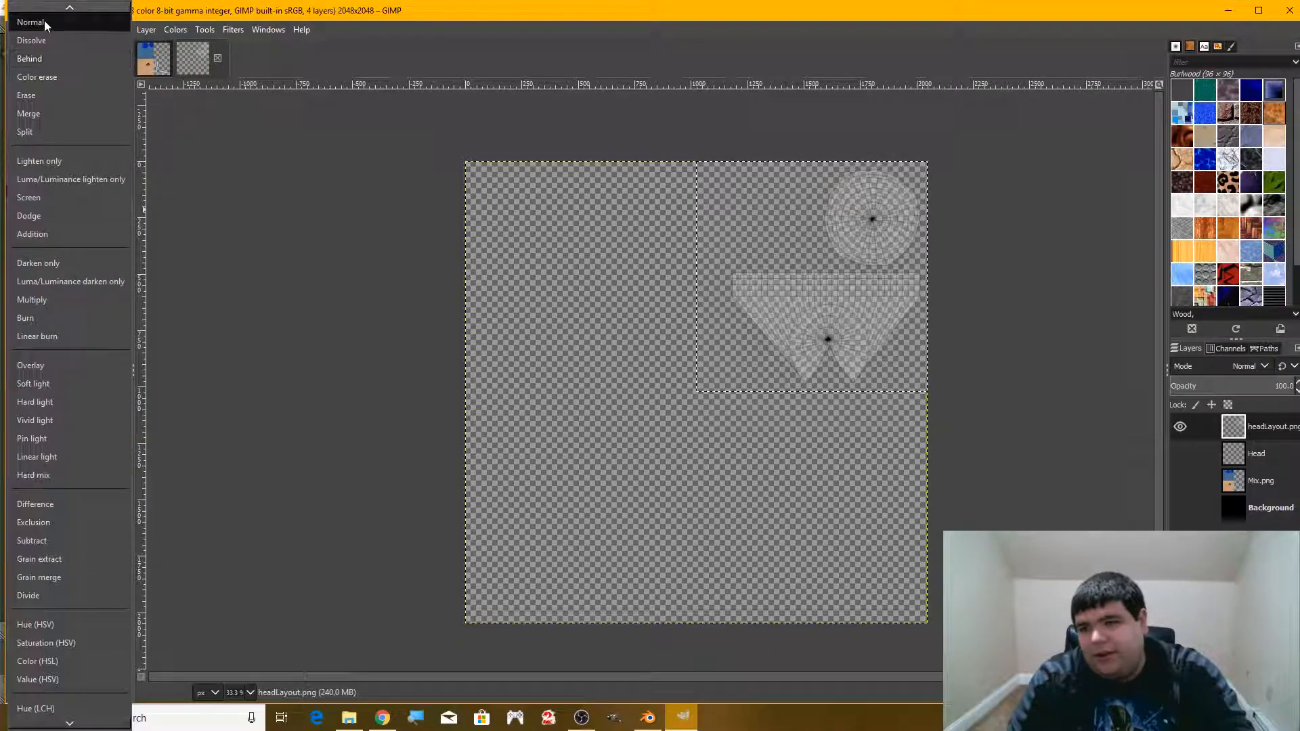
{"action": "left_click", "coordinate": [38, 18]}
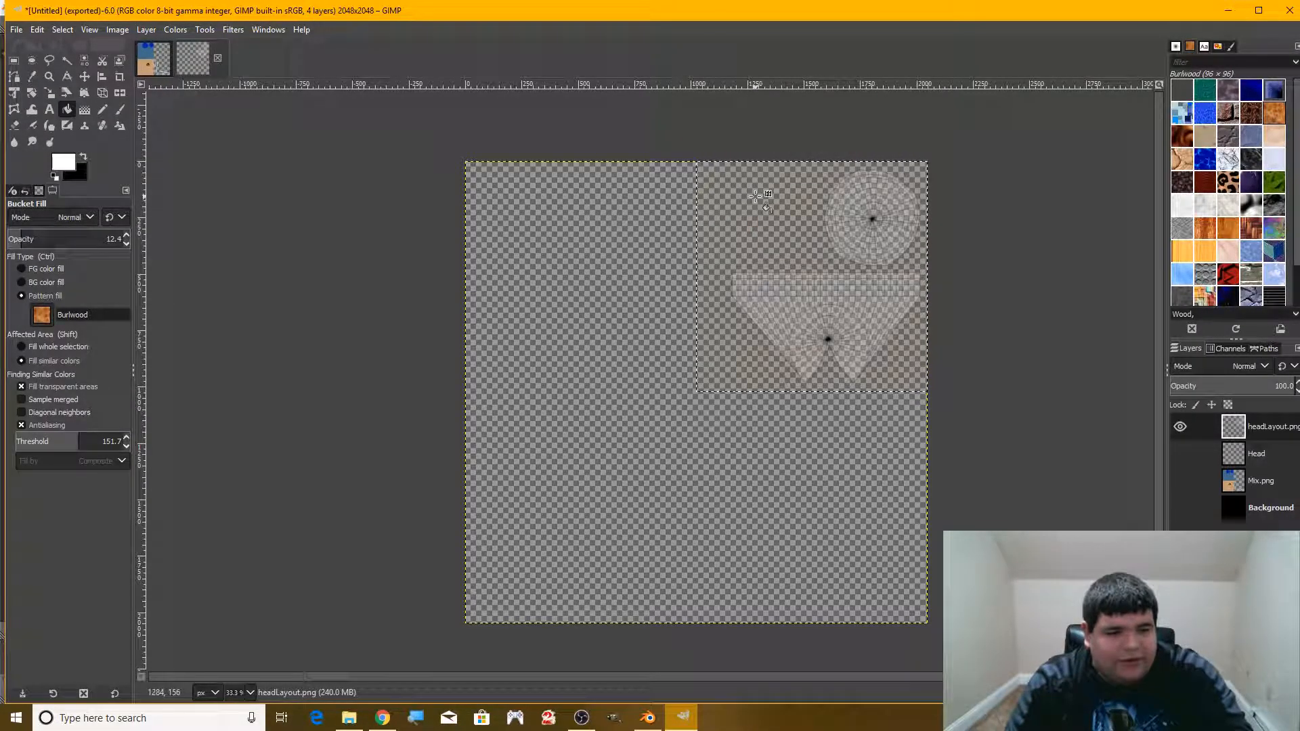
{"action": "key", "text": "ctrl+z"}
{"action": "left_click_drag", "start_coordinate": [38, 238], "coordinate": [133, 238]}
{"action": "left_click", "coordinate": [757, 215]}
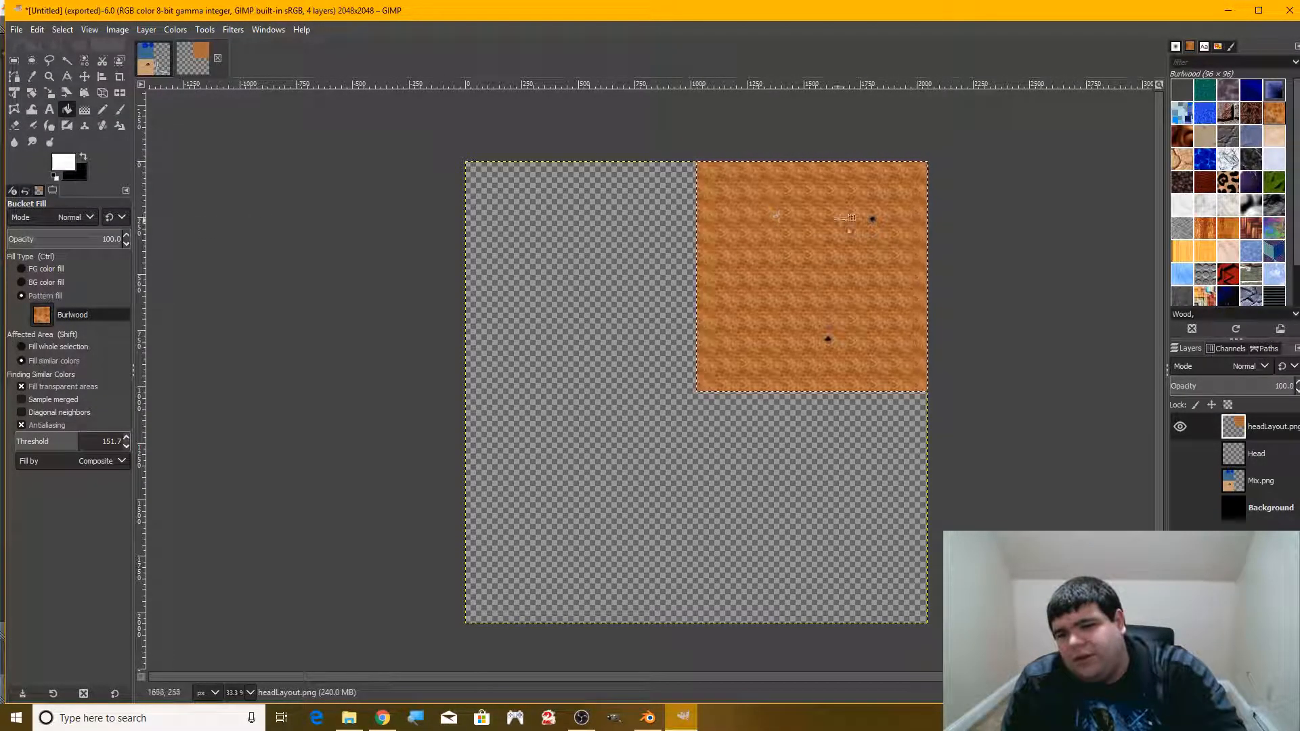
- Duplicate the headLayout.png layer, hide the upper copy and make the lower copy active
{"action": "left_click", "coordinate": [1179, 453]}
{"action": "left_click", "coordinate": [1179, 427]}
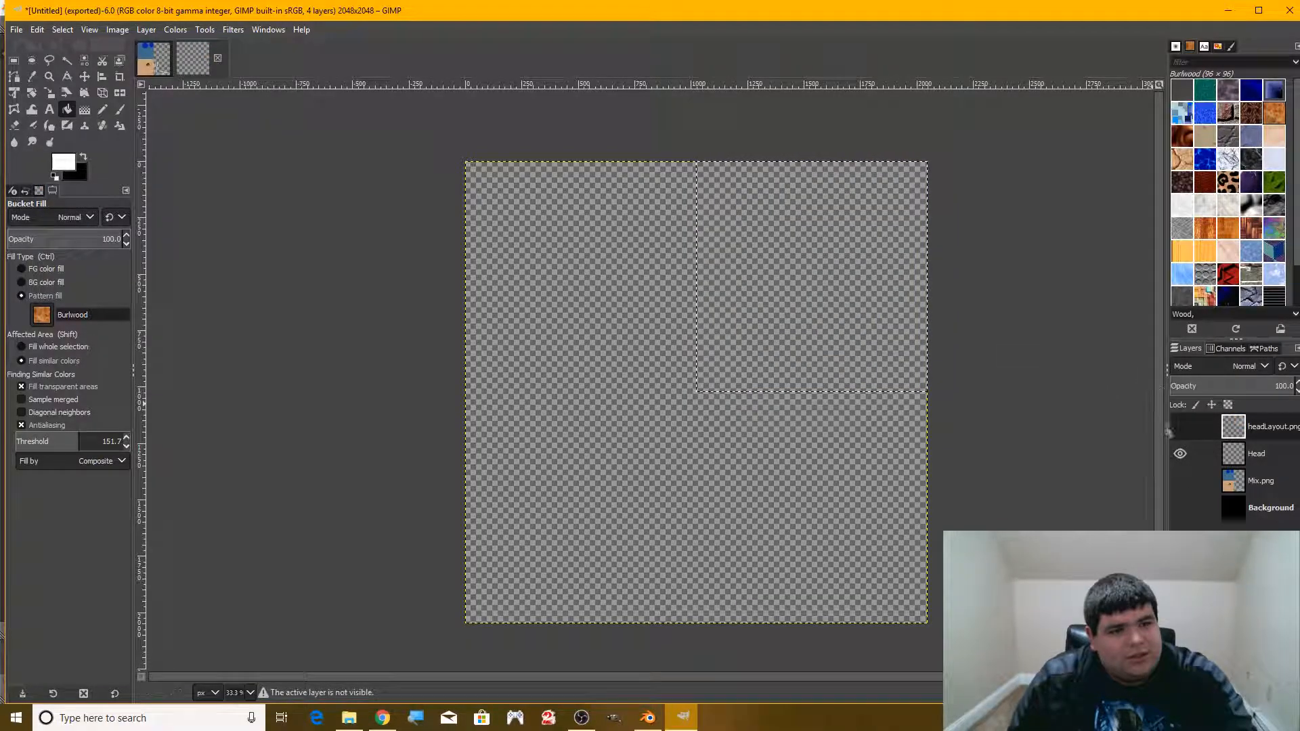
{"action": "right_click", "coordinate": [1262, 427]}
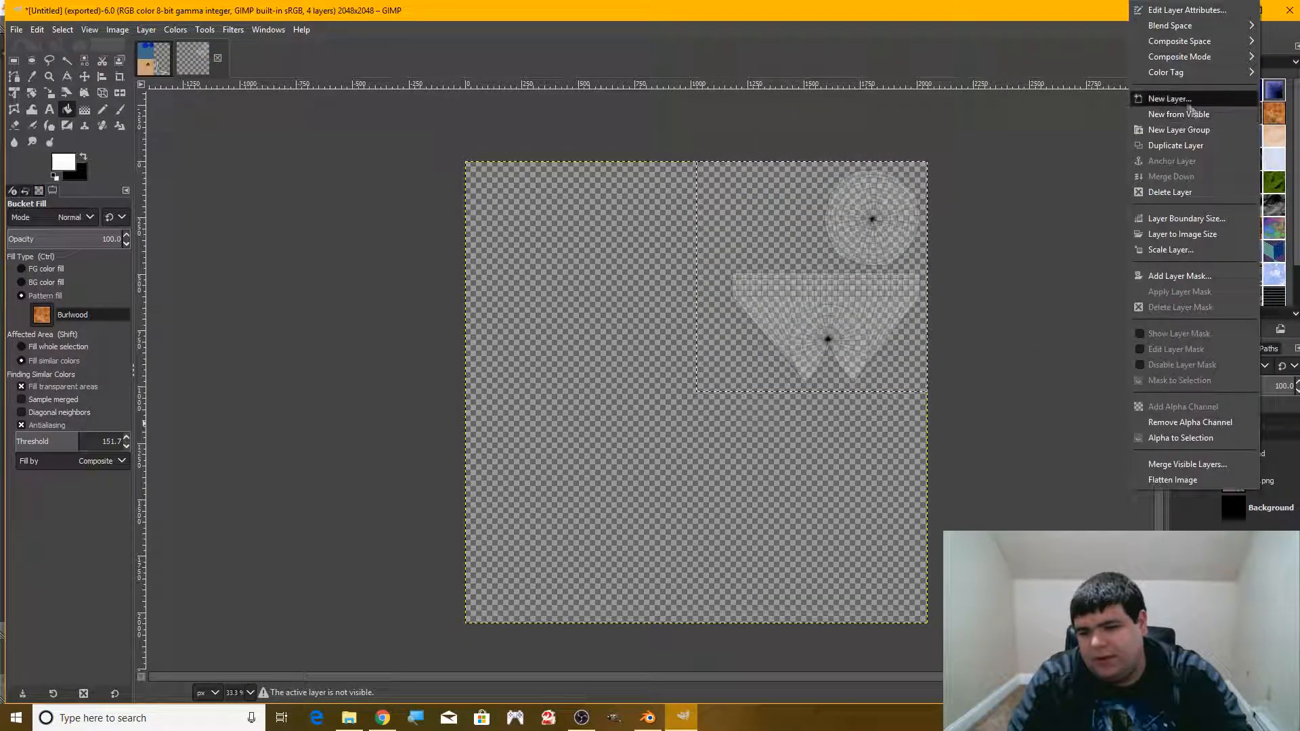
{"action": "left_click", "coordinate": [1211, 139]}
{"action": "left_click", "coordinate": [1179, 426]}
{"action": "left_click", "coordinate": [1261, 454]}
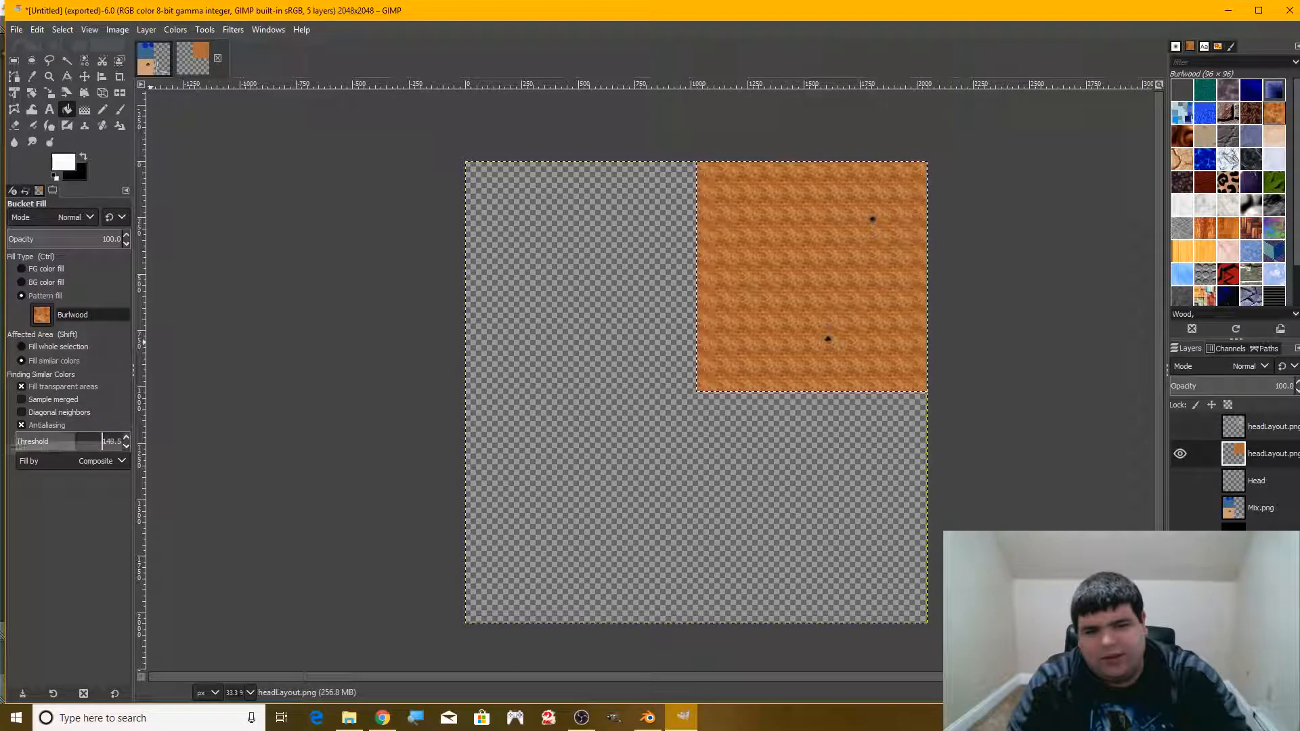
- Undo the last fill and refill the lower copy's quadrant with Burlwood, trying threshold 0 and settling on 255
{"action": "key", "text": "ctrl+z"}
{"action": "left_click_drag", "start_coordinate": [29, 439], "coordinate": [8, 447]}
{"action": "left_click", "coordinate": [778, 196]}
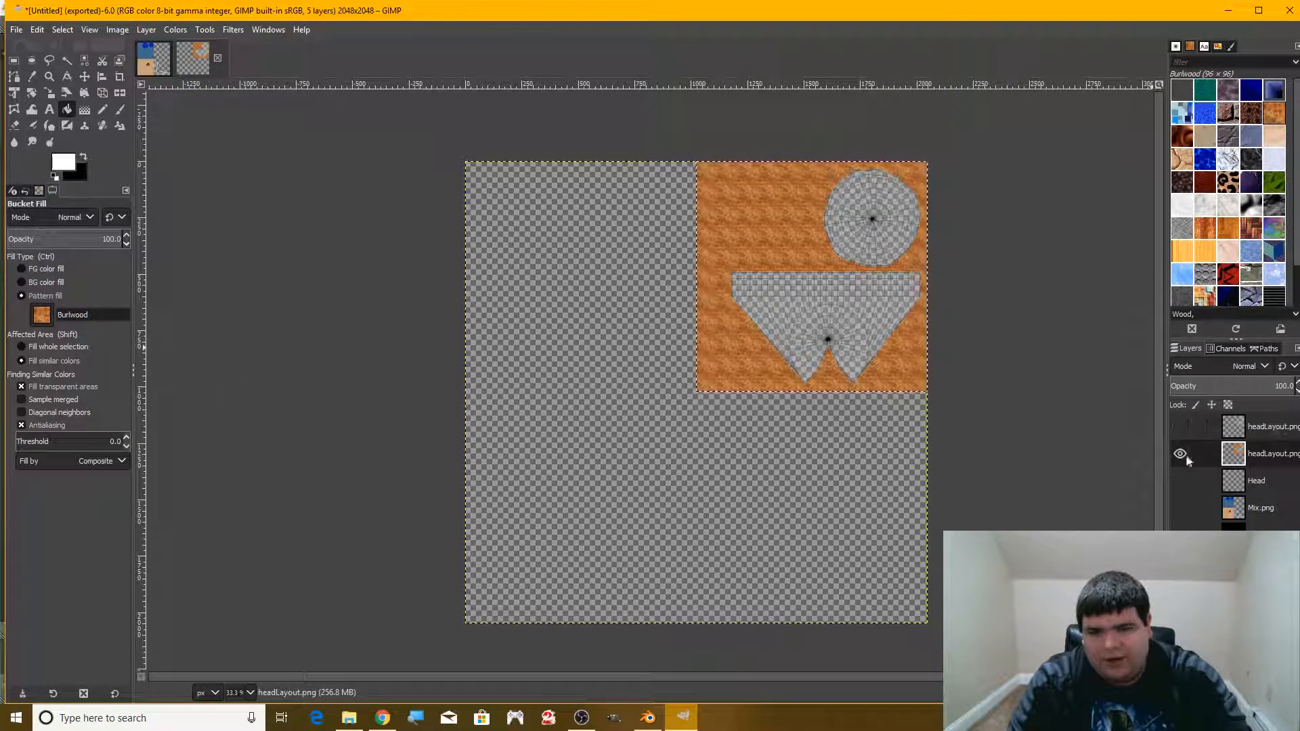
{"action": "left_click_drag", "start_coordinate": [20, 441], "coordinate": [129, 442]}
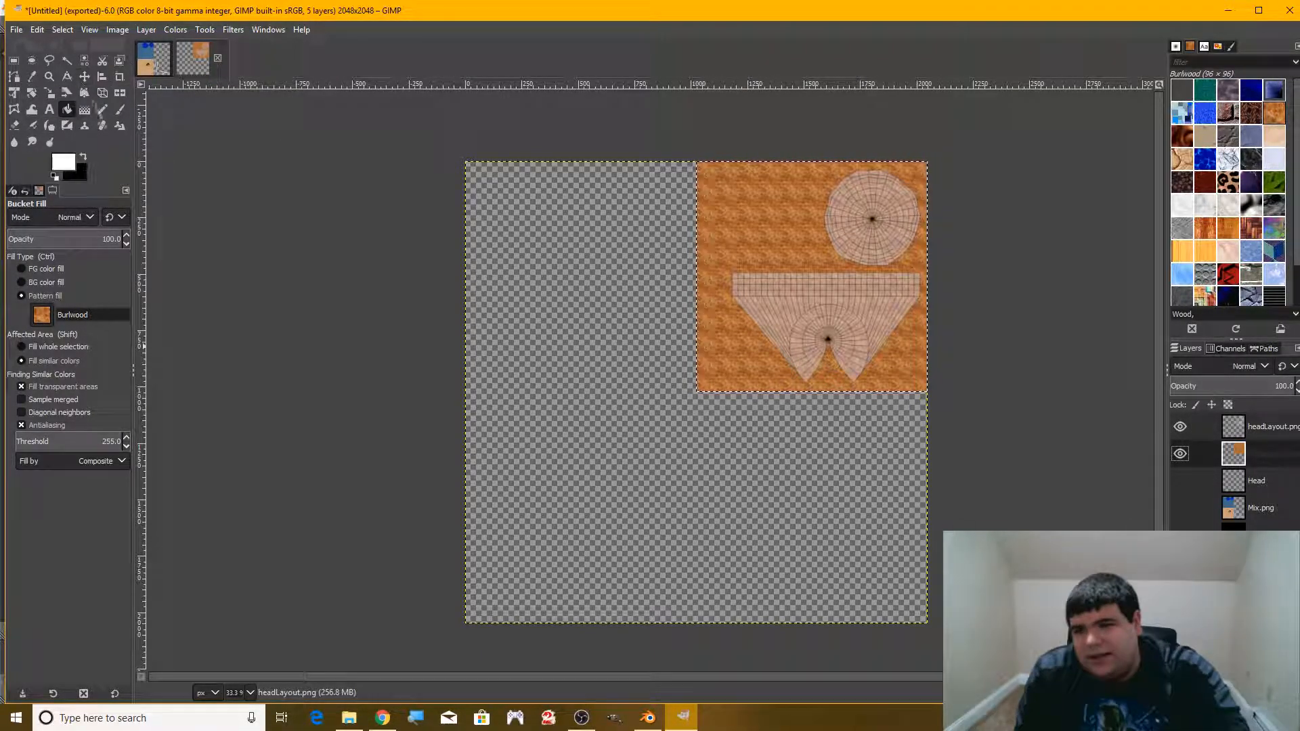
- Magnify the filled quadrant to 100% and bring both UV islands into view
{"action": "left_click", "coordinate": [51, 81]}
{"action": "left_click", "coordinate": [50, 239]}
{"action": "left_click_drag", "start_coordinate": [898, 233], "coordinate": [919, 246]}
{"action": "left_click", "coordinate": [23, 255]}
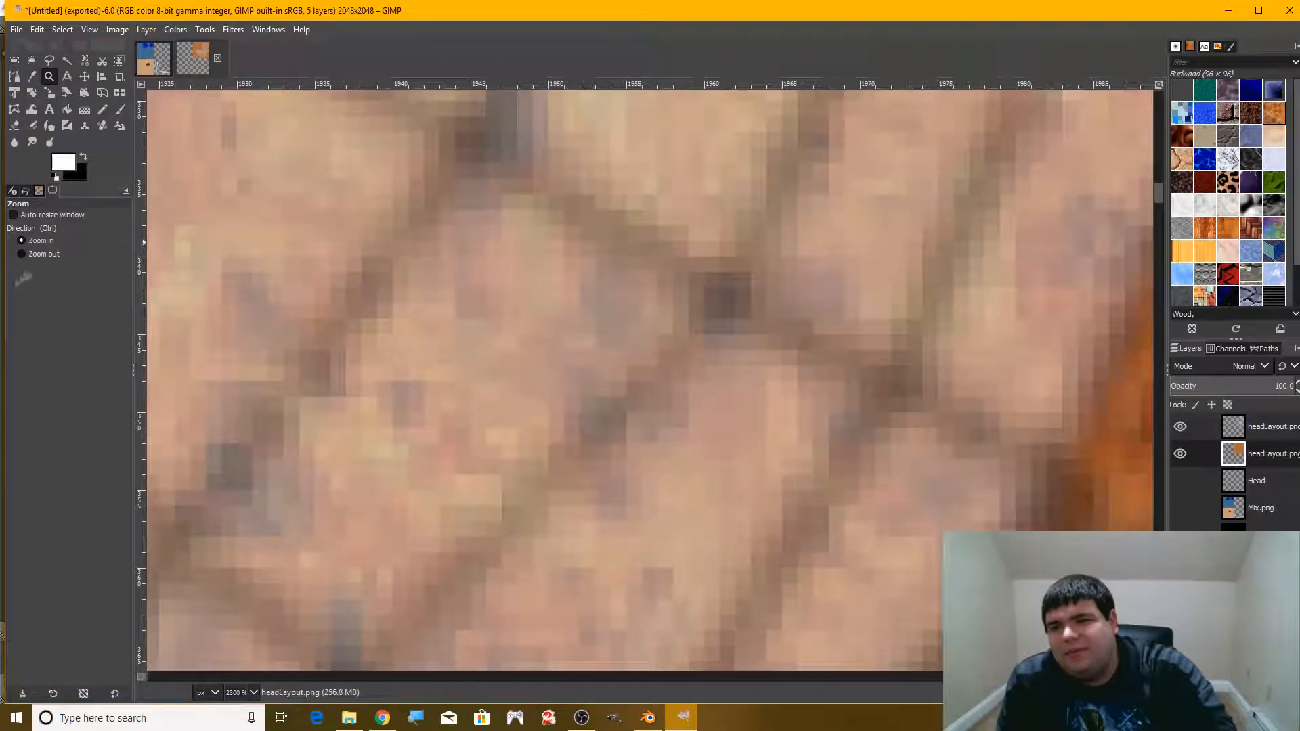
{"action": "left_click", "coordinate": [440, 244]}
{"action": "left_click", "coordinate": [440, 244]}
{"action": "left_click", "coordinate": [438, 244]}
{"action": "left_click", "coordinate": [439, 244]}
{"action": "scroll", "coordinate": [379, 231], "scroll_direction": "up", "scroll_amount": 4}
{"action": "left_click", "coordinate": [399, 315]}
{"action": "scroll", "coordinate": [413, 321], "scroll_direction": "down", "scroll_amount": 4}
{"action": "scroll", "coordinate": [420, 332], "scroll_direction": "up", "scroll_amount": 4}
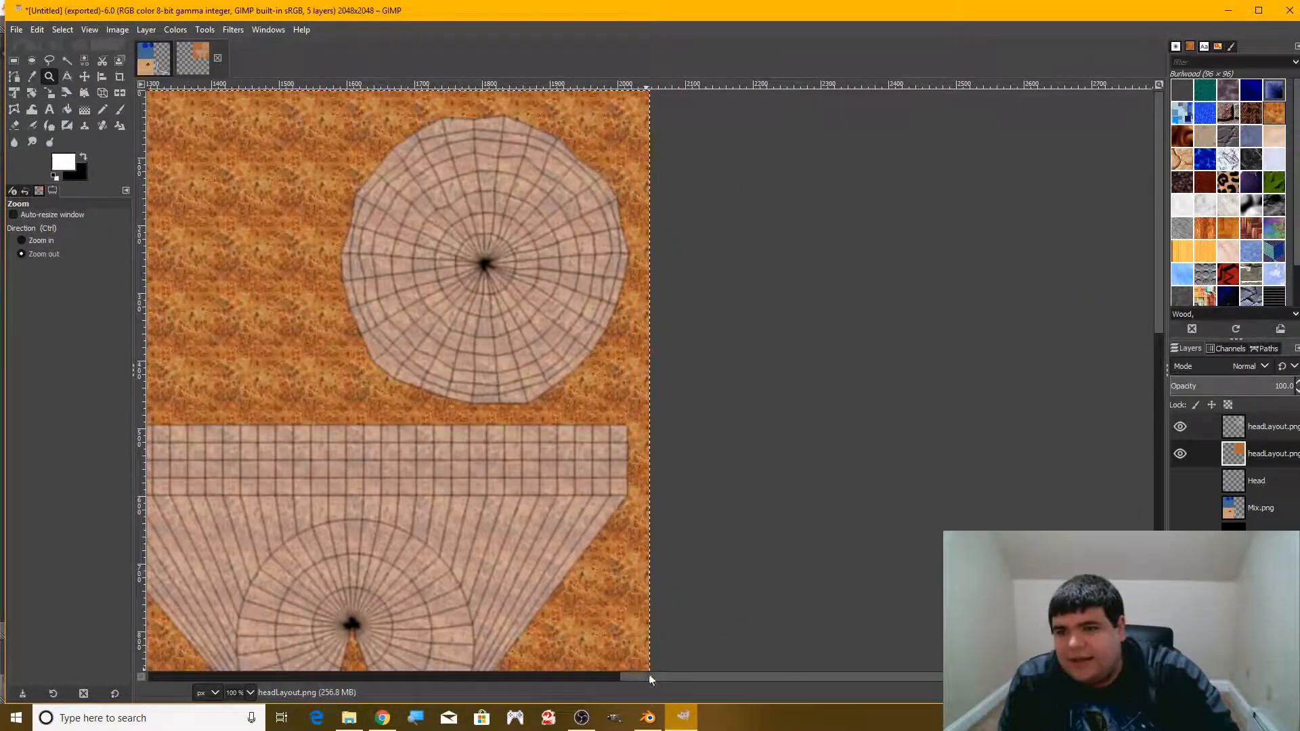
{"action": "left_click_drag", "start_coordinate": [649, 675], "coordinate": [518, 675]}
{"action": "scroll", "coordinate": [434, 461], "scroll_direction": "down", "scroll_amount": 2}
{"action": "scroll", "coordinate": [338, 379], "scroll_direction": "up", "scroll_amount": 3}
- Smudge the Burlwood texture along the outline and inner notch of the lower UV island with a size 51 brush
{"action": "left_click", "coordinate": [32, 141]}
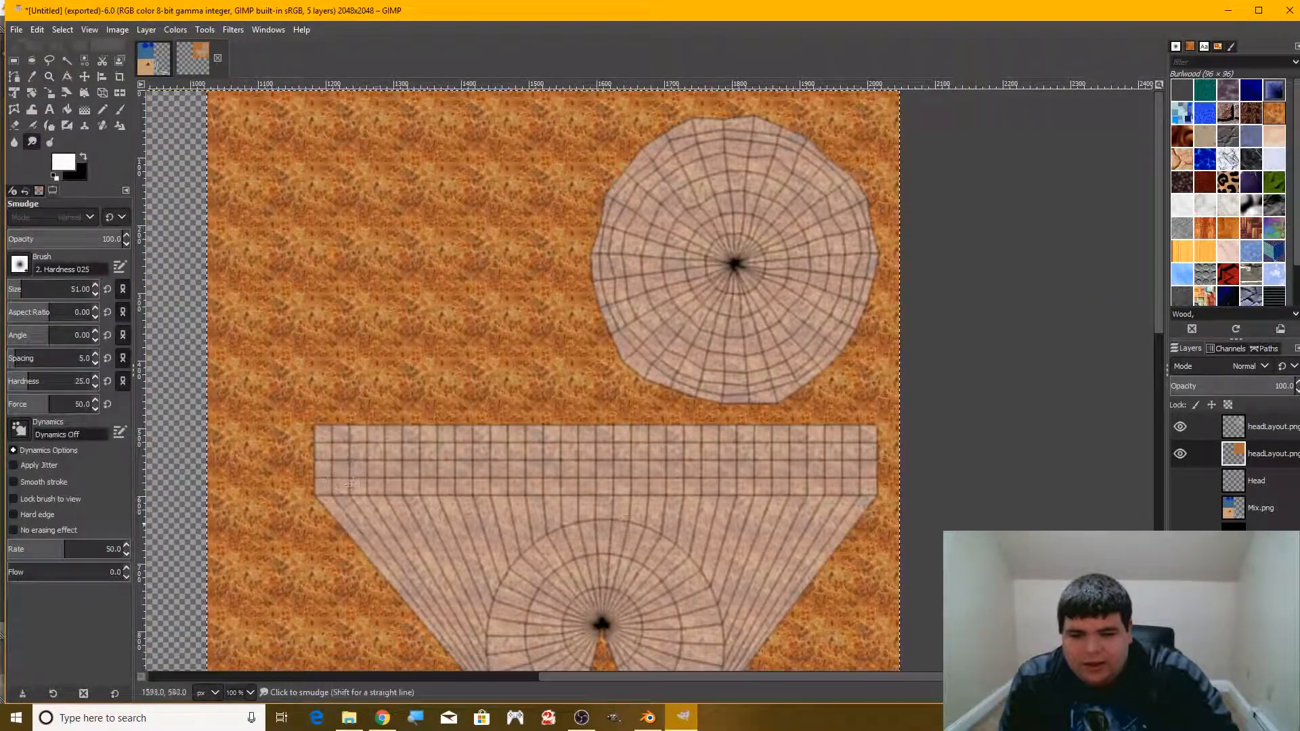
{"action": "scroll", "coordinate": [619, 548], "scroll_direction": "down", "scroll_amount": 5}
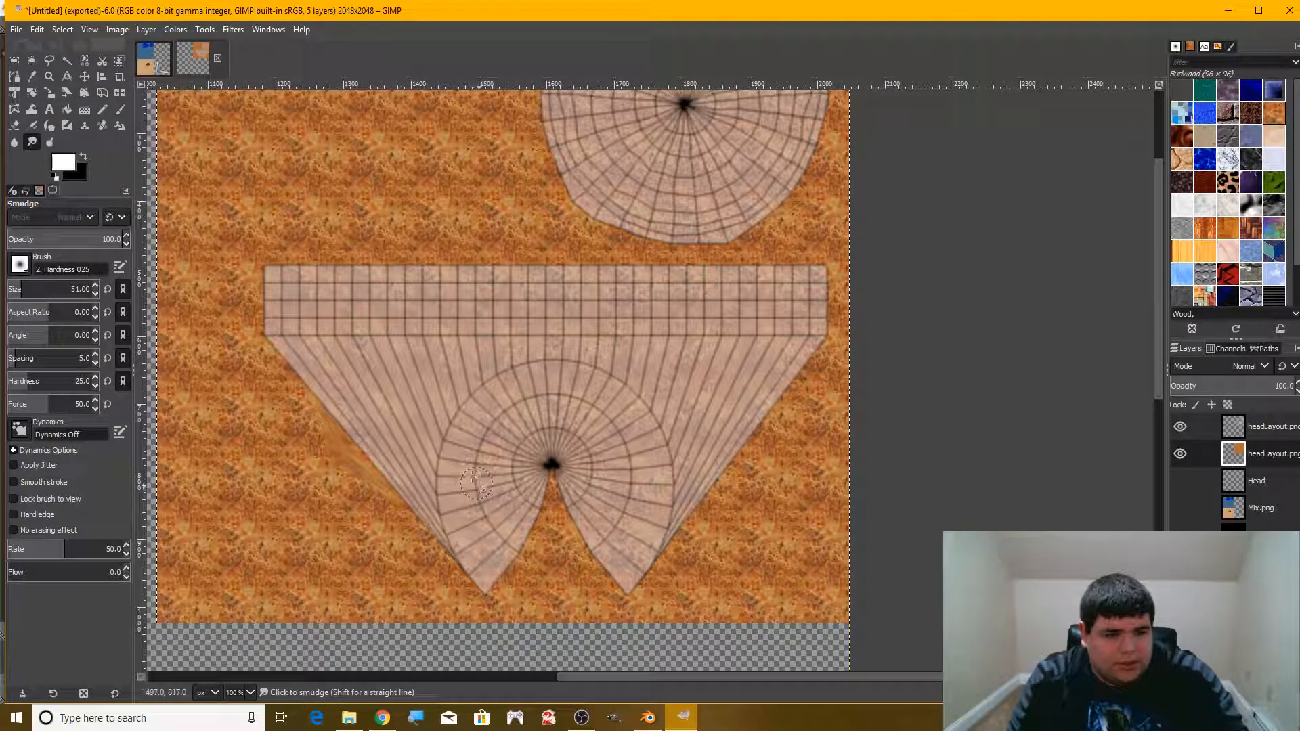
{"action": "left_click_drag", "start_coordinate": [704, 515], "coordinate": [789, 399]}
{"action": "left_click_drag", "start_coordinate": [601, 532], "coordinate": [503, 525]}
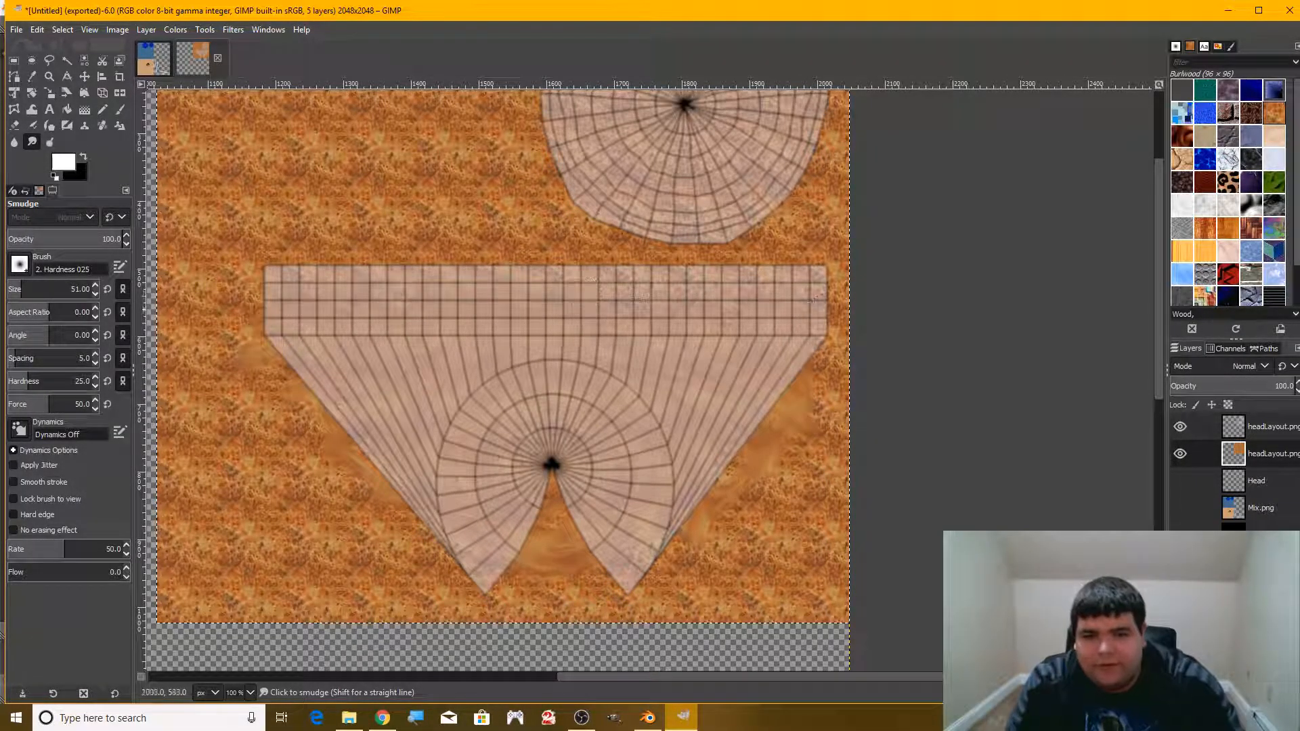
{"action": "scroll", "coordinate": [581, 315], "scroll_direction": "up", "scroll_amount": 5}
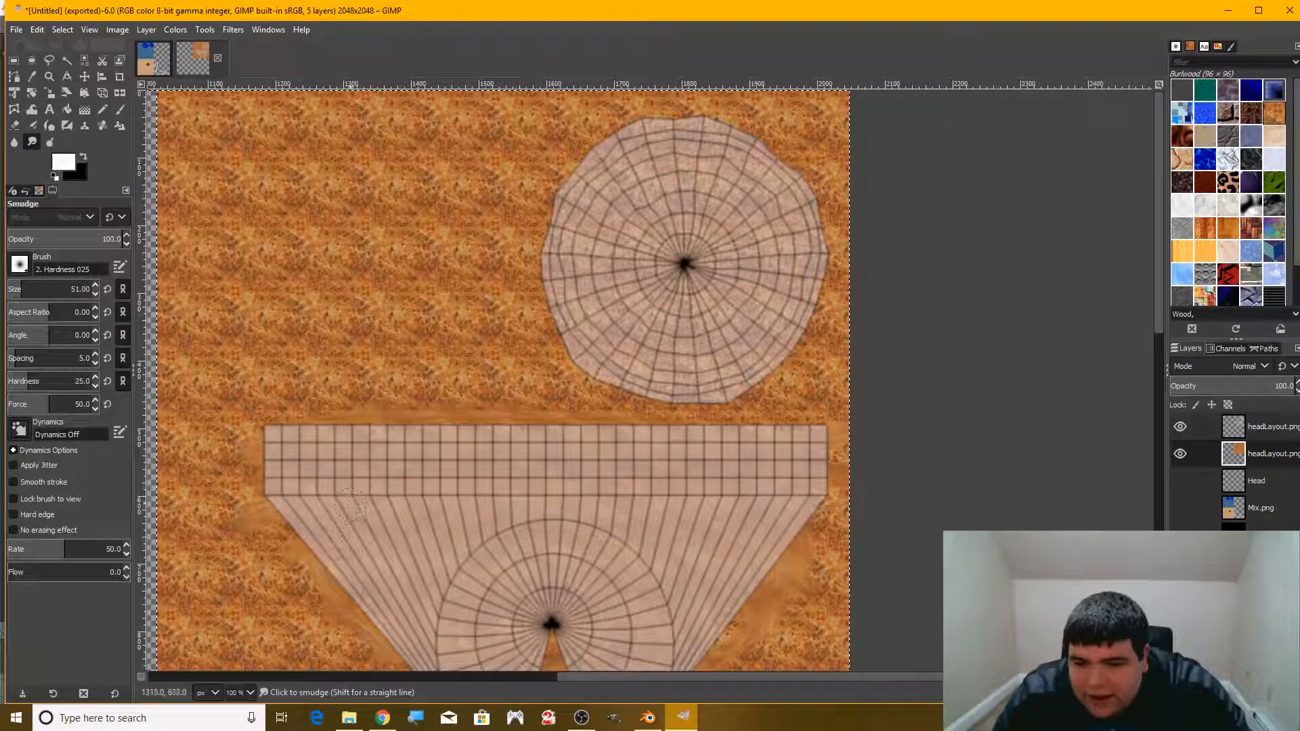
- Hide the layout overlay and smudge the texture under both UV islands, checking the coverage against the wireframe
{"action": "left_click", "coordinate": [1180, 426]}
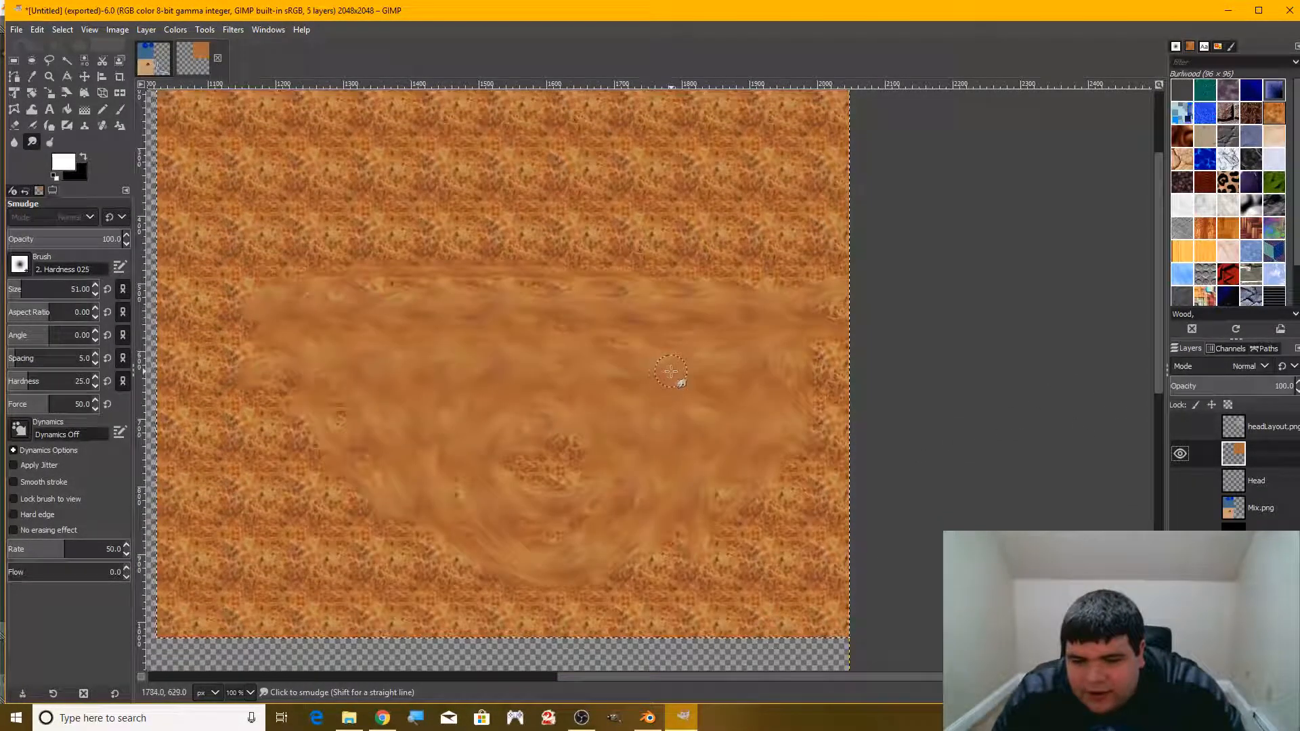
{"action": "left_click_drag", "start_coordinate": [568, 464], "coordinate": [544, 538]}
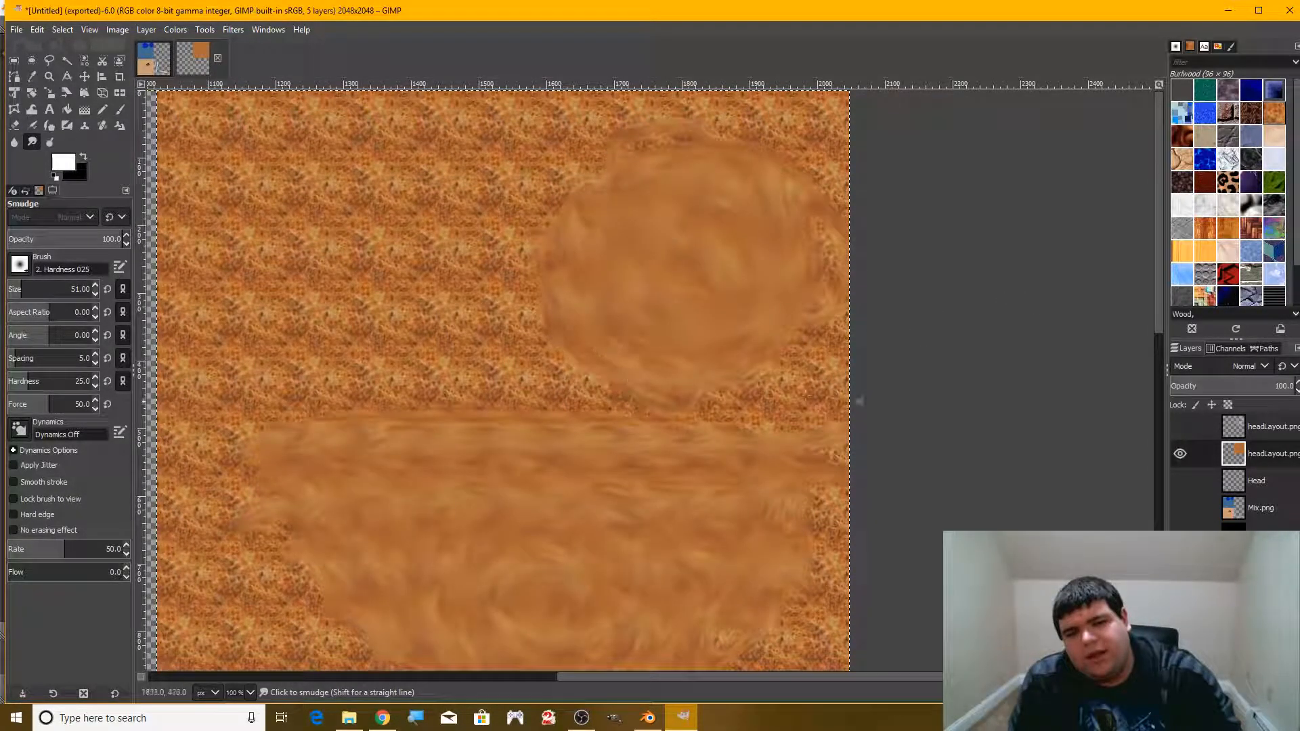
{"action": "left_click", "coordinate": [1181, 426]}
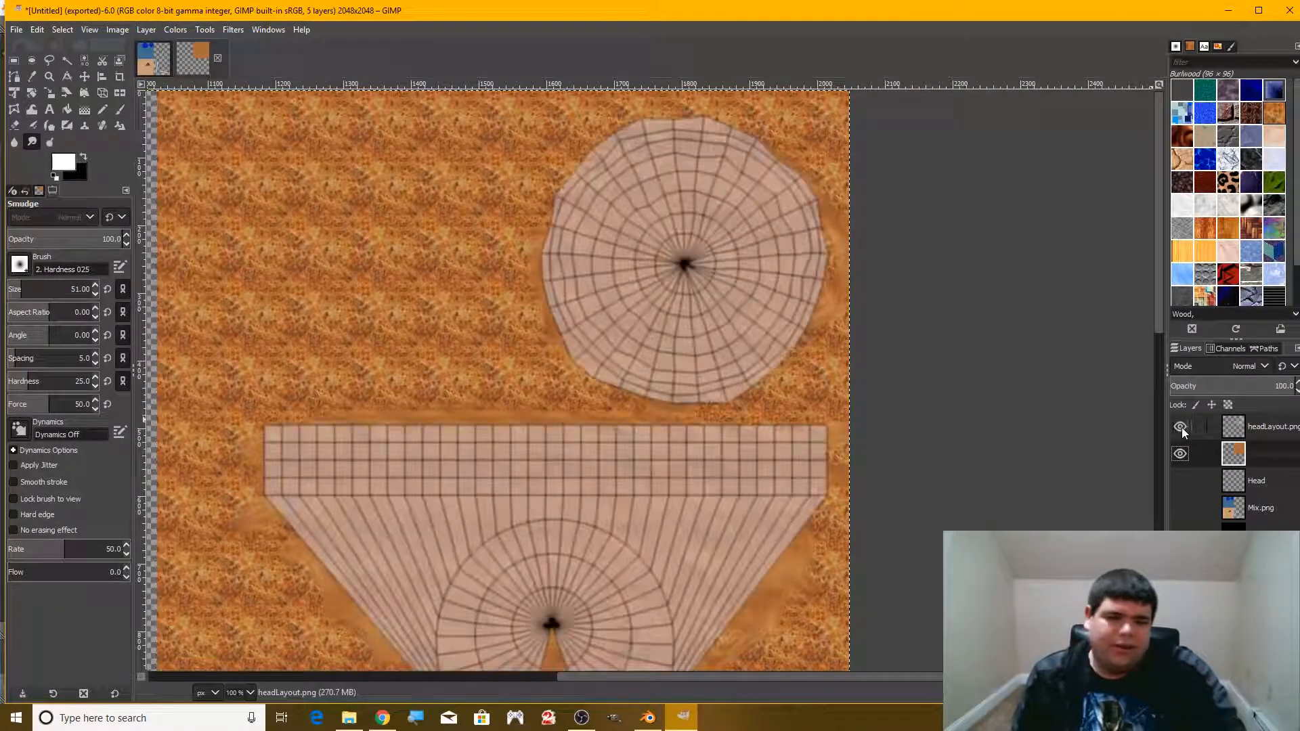
{"action": "left_click", "coordinate": [1181, 426]}
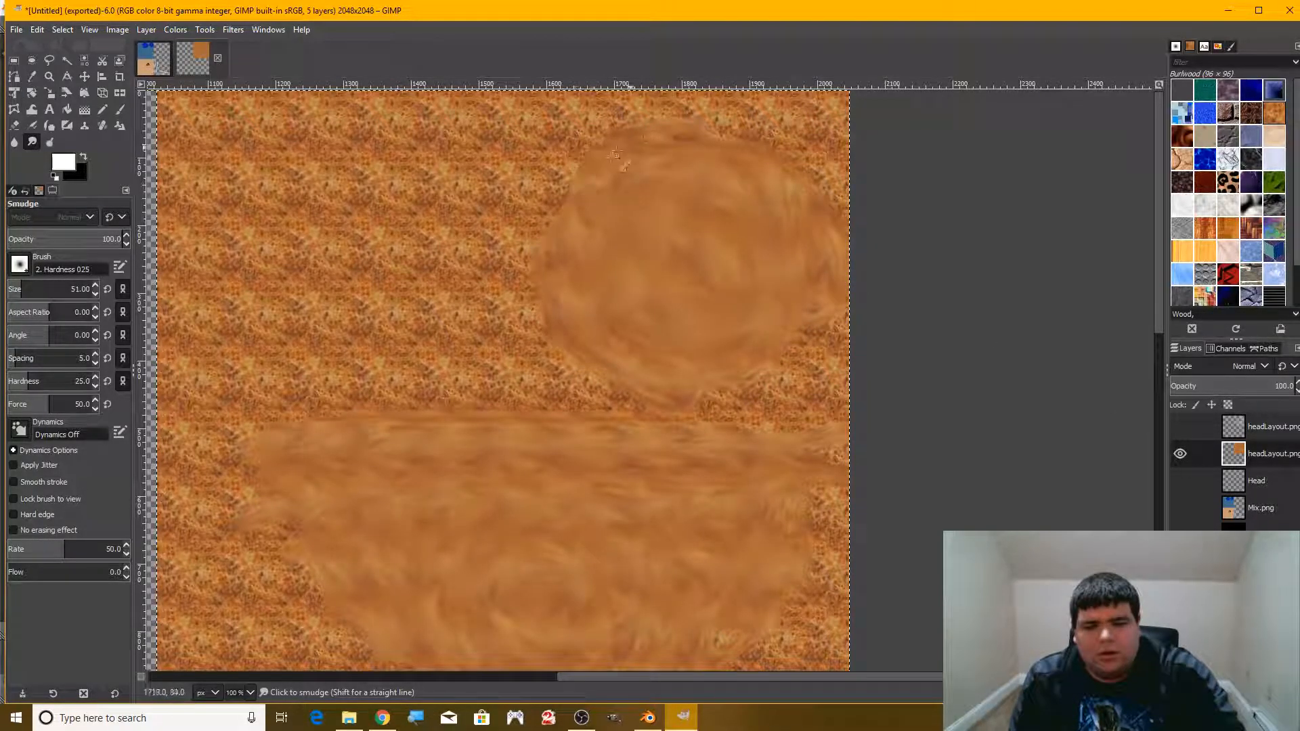
{"action": "left_click", "coordinate": [1181, 427]}
{"action": "left_click", "coordinate": [1181, 428]}
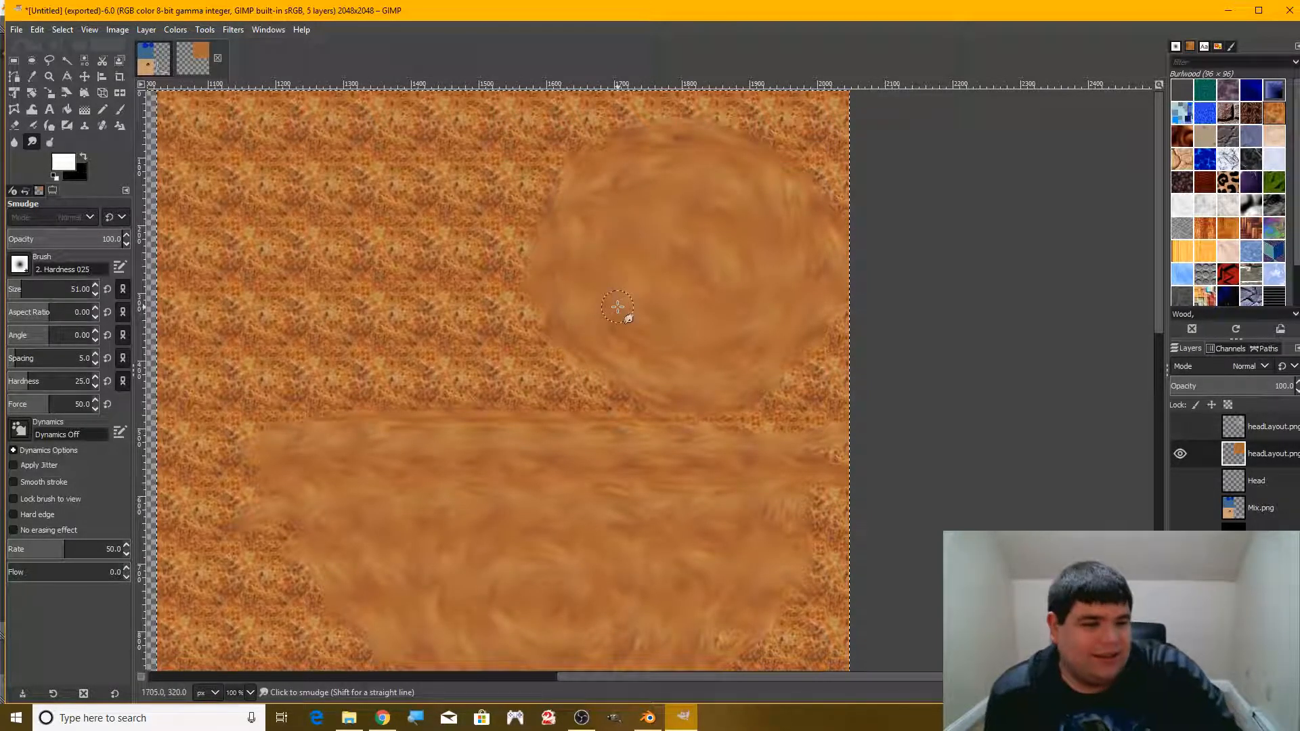
- Bucket Fill the smudged quadrant with the Amethyst pattern in Burn mode at opacity 12.9 and threshold 72.6
{"action": "scroll", "coordinate": [1204, 201], "scroll_direction": "down", "scroll_amount": 2}
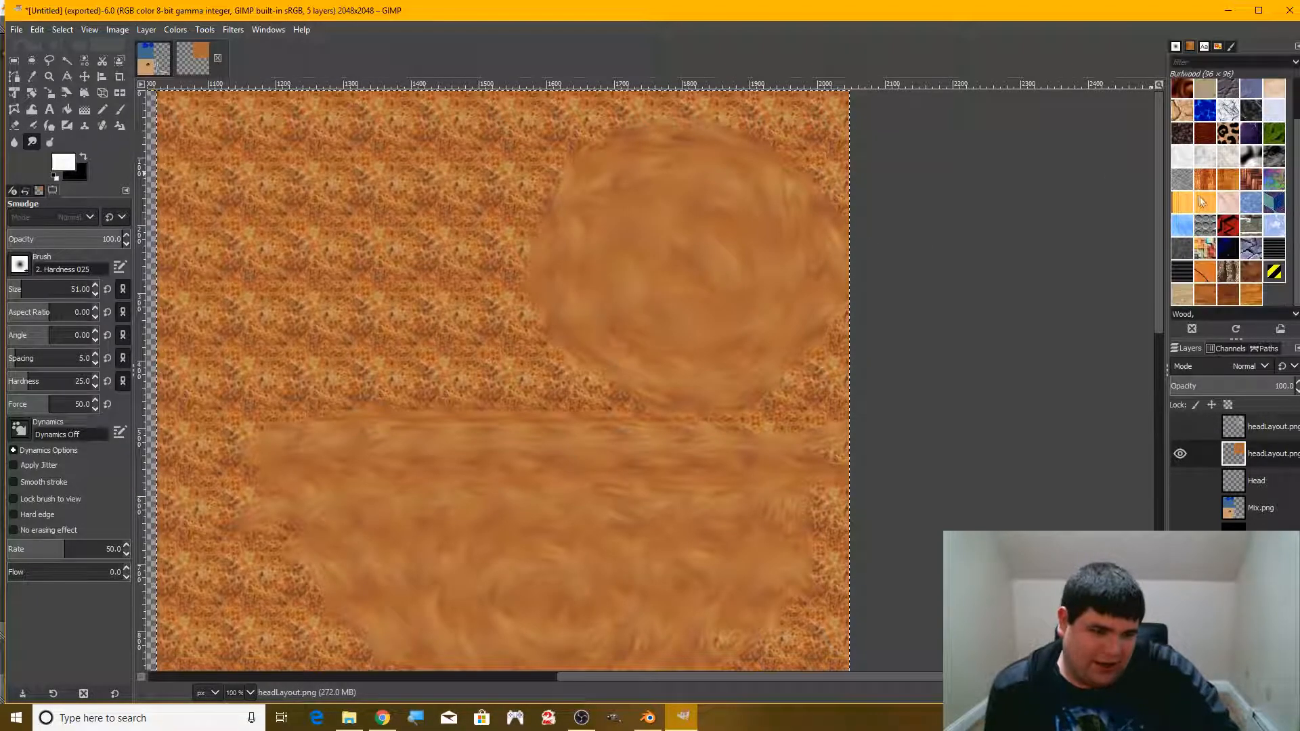
{"action": "scroll", "coordinate": [1245, 273], "scroll_direction": "up", "scroll_amount": 2}
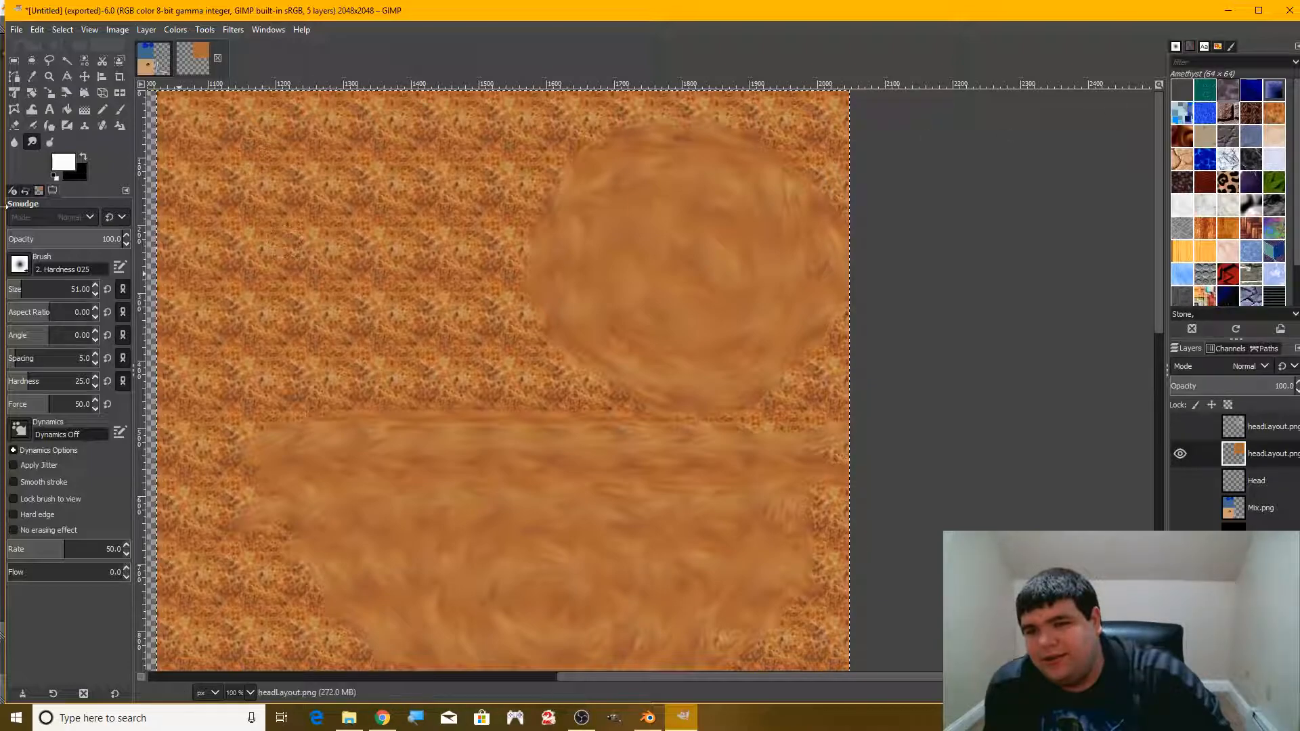
{"action": "left_click", "coordinate": [75, 113]}
{"action": "left_click", "coordinate": [41, 218]}
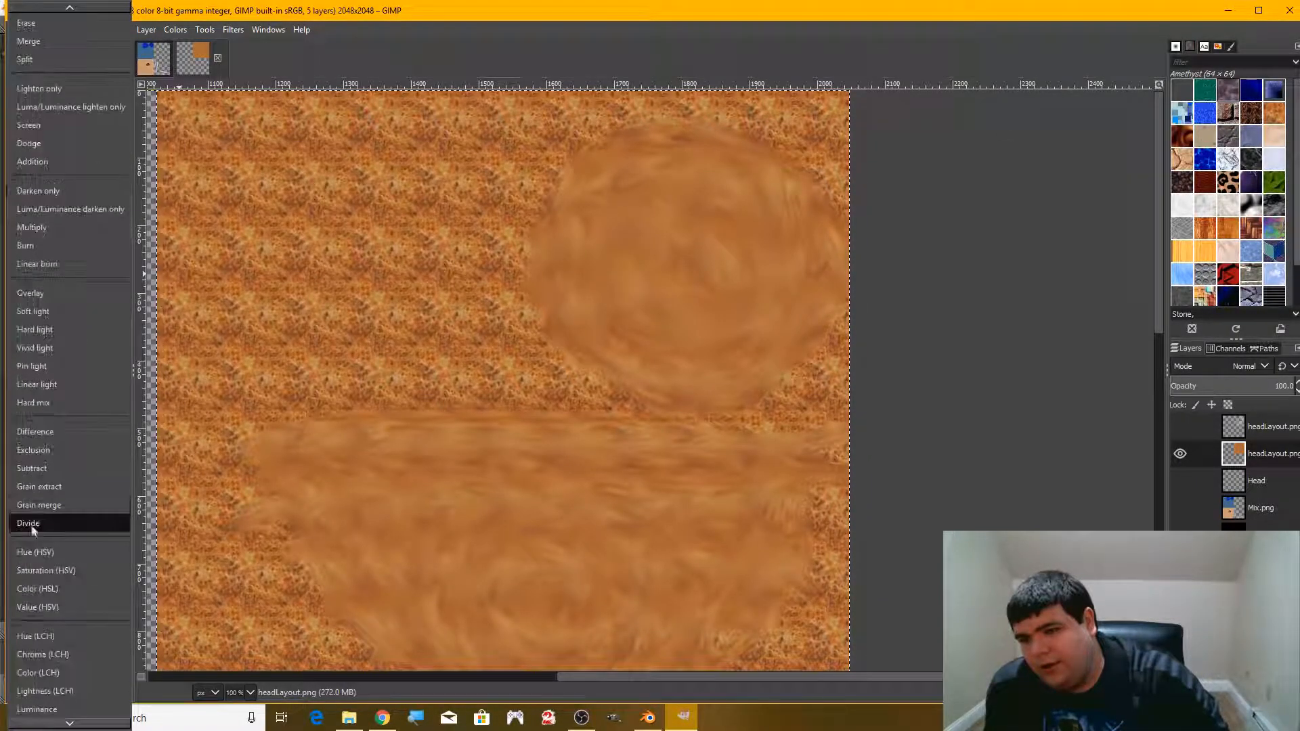
{"action": "left_click", "coordinate": [35, 245]}
{"action": "left_click_drag", "start_coordinate": [101, 241], "coordinate": [23, 240]}
{"action": "left_click_drag", "start_coordinate": [102, 442], "coordinate": [48, 441]}
{"action": "left_click", "coordinate": [598, 243]}
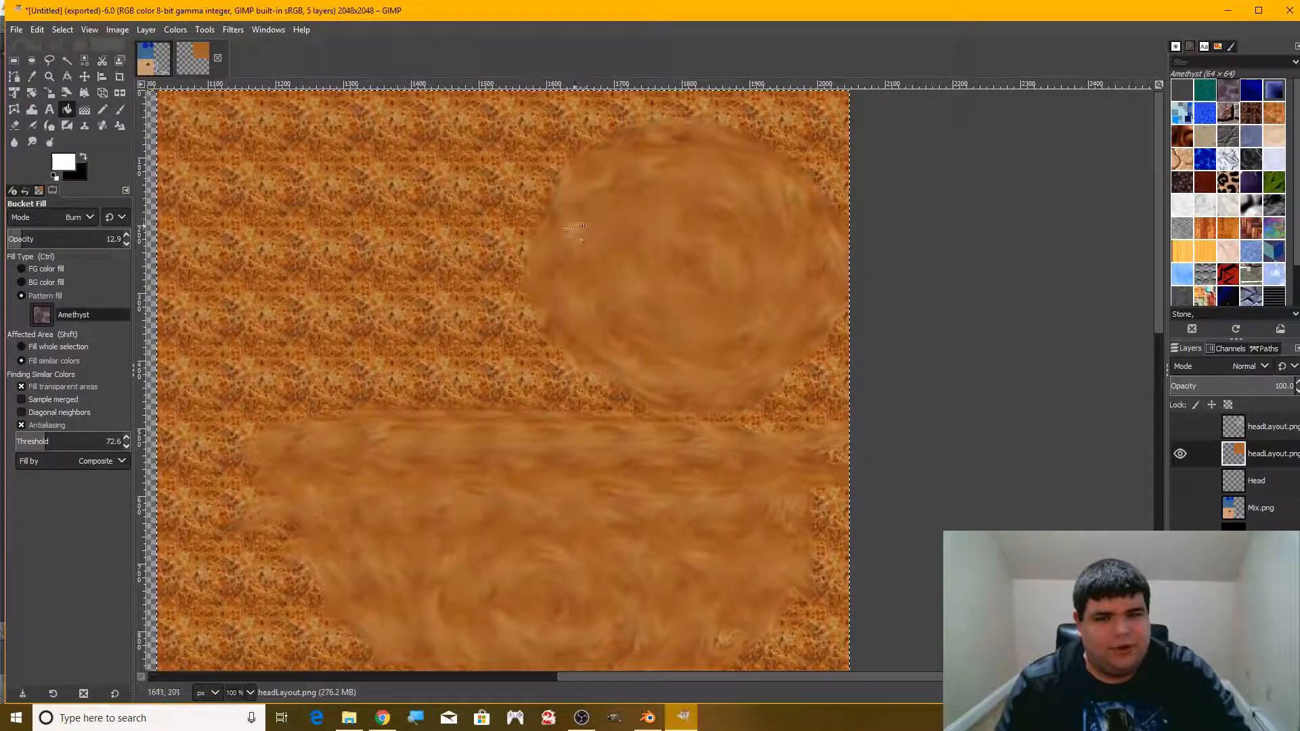
- Try Leopard and Rain pattern fills over the smudged quadrant, undoing each one
{"action": "scroll", "coordinate": [575, 230], "scroll_direction": "down", "scroll_amount": 4}
{"action": "left_click", "coordinate": [1228, 182]}
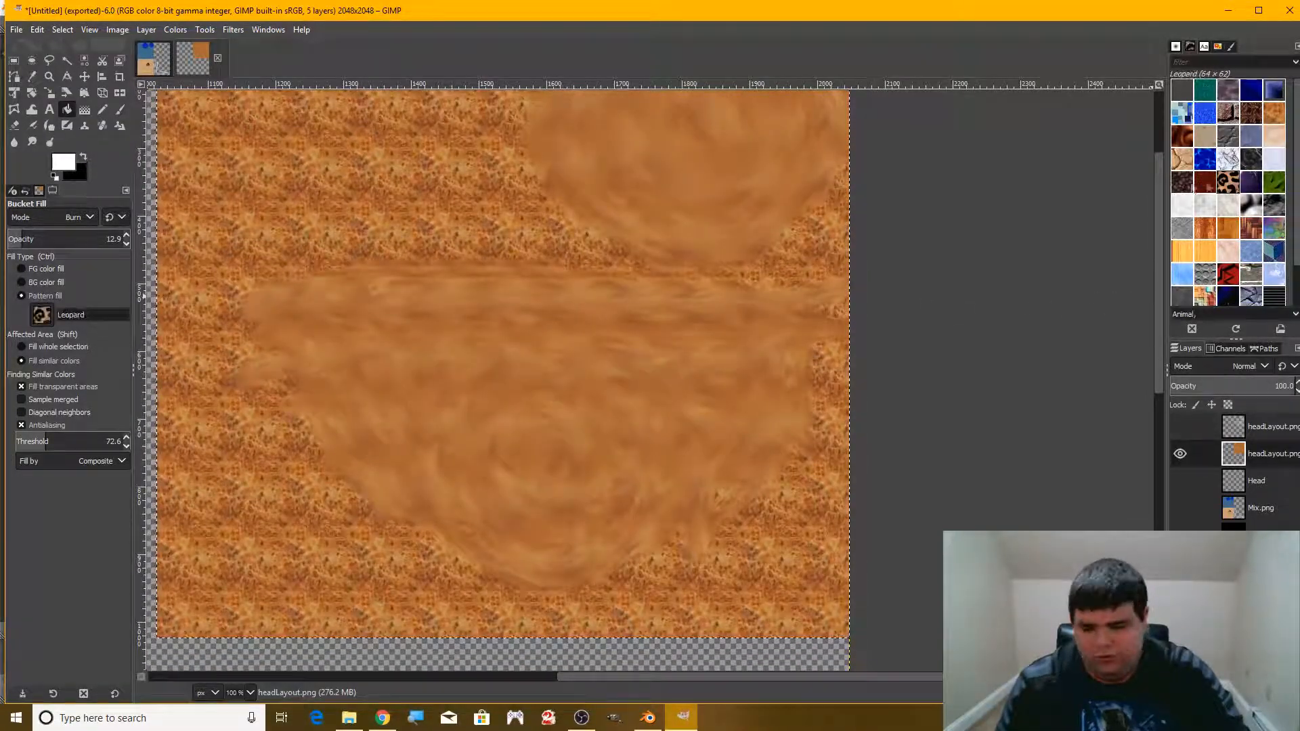
{"action": "left_click", "coordinate": [705, 165]}
{"action": "key", "text": "ctrl+z"}
{"action": "left_click", "coordinate": [1181, 274]}
{"action": "left_click", "coordinate": [797, 168]}
{"action": "key", "text": "ctrl+z"}
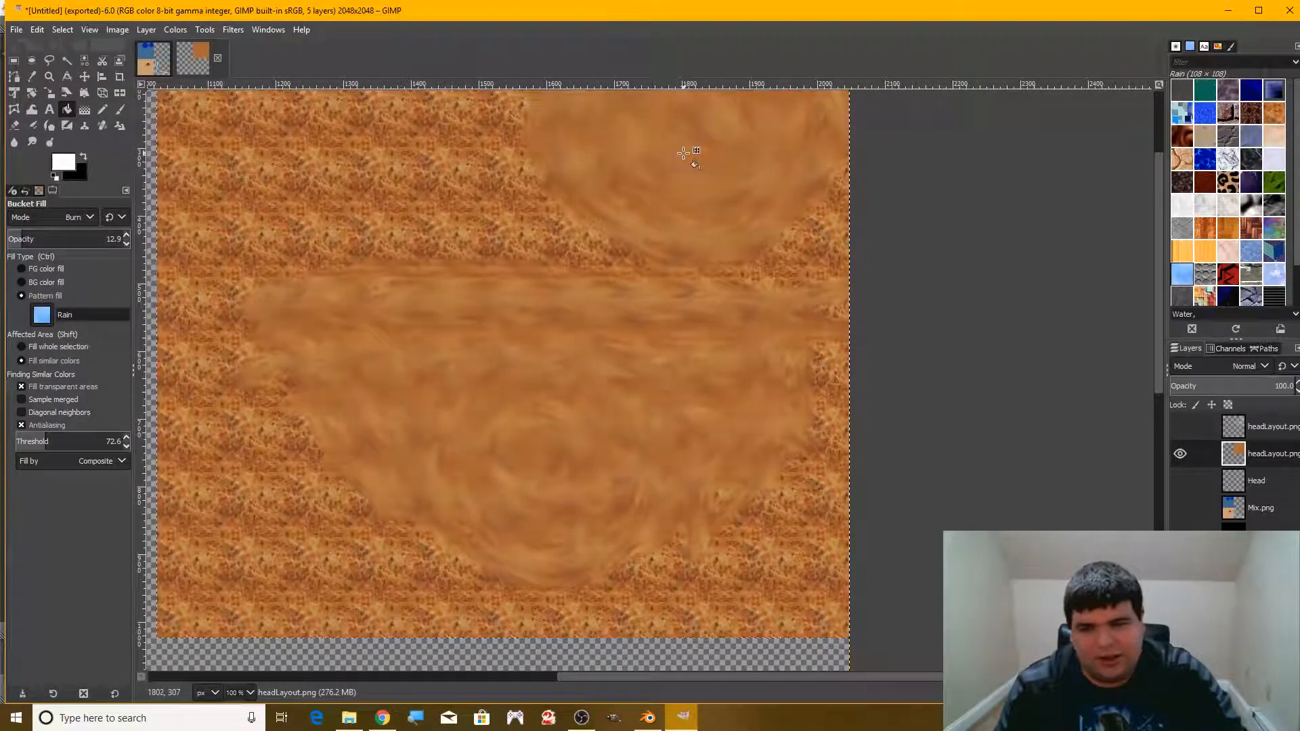
- Try the Stone pattern as a Burn fill over the smudged quadrant and undo it
{"action": "scroll", "coordinate": [1232, 203], "scroll_direction": "down", "scroll_amount": 2}
{"action": "left_click", "coordinate": [1228, 88]}
{"action": "left_click", "coordinate": [817, 170]}
{"action": "left_click", "coordinate": [790, 181]}
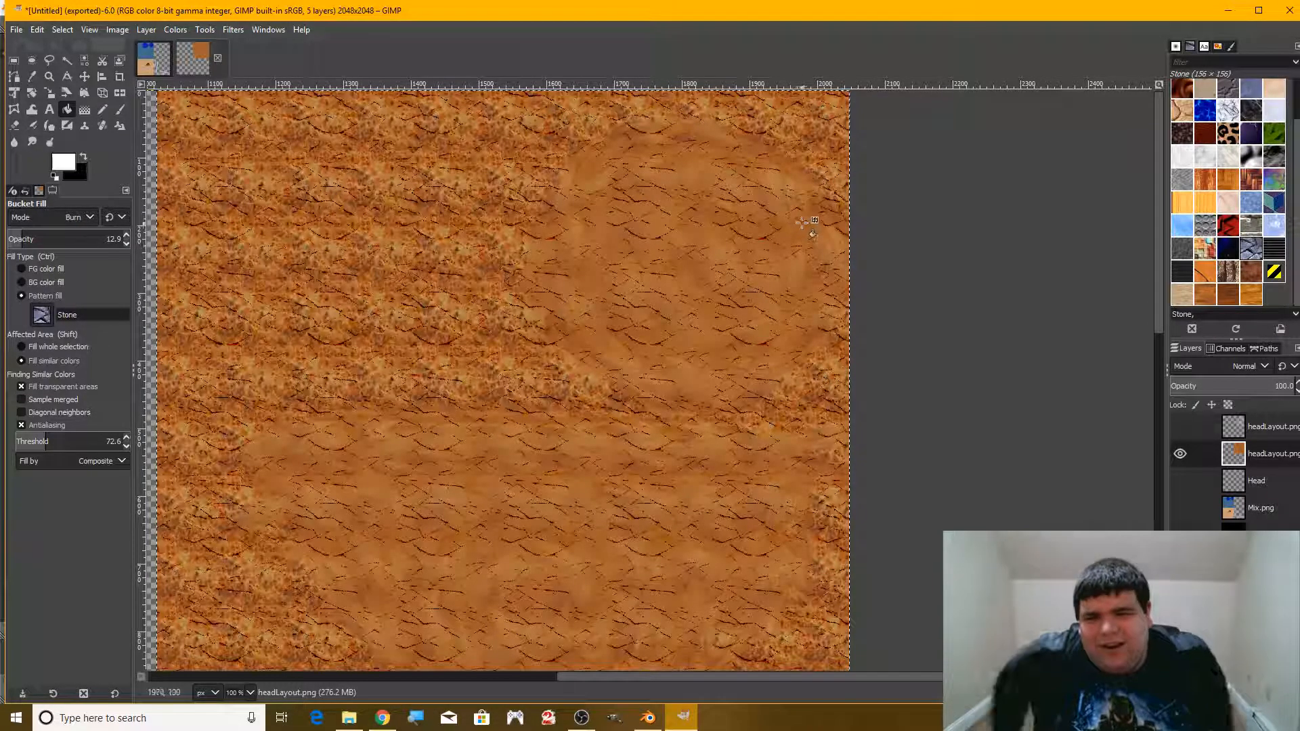
{"action": "key", "text": "ctrl+z"}
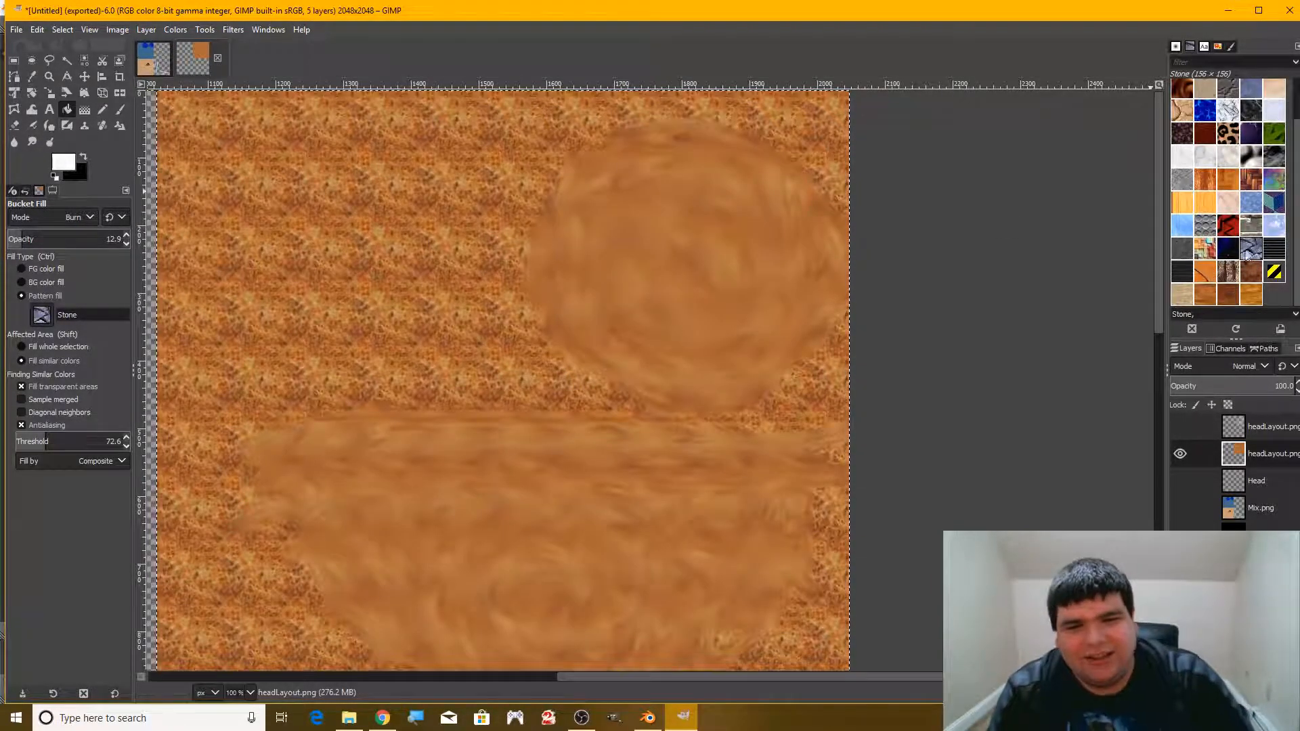
- Fill the smudged quadrant with the Crack pattern in Burn mode at opacity 12.9
{"action": "scroll", "coordinate": [1248, 252], "scroll_direction": "up", "scroll_amount": 2}
{"action": "left_click", "coordinate": [1181, 158]}
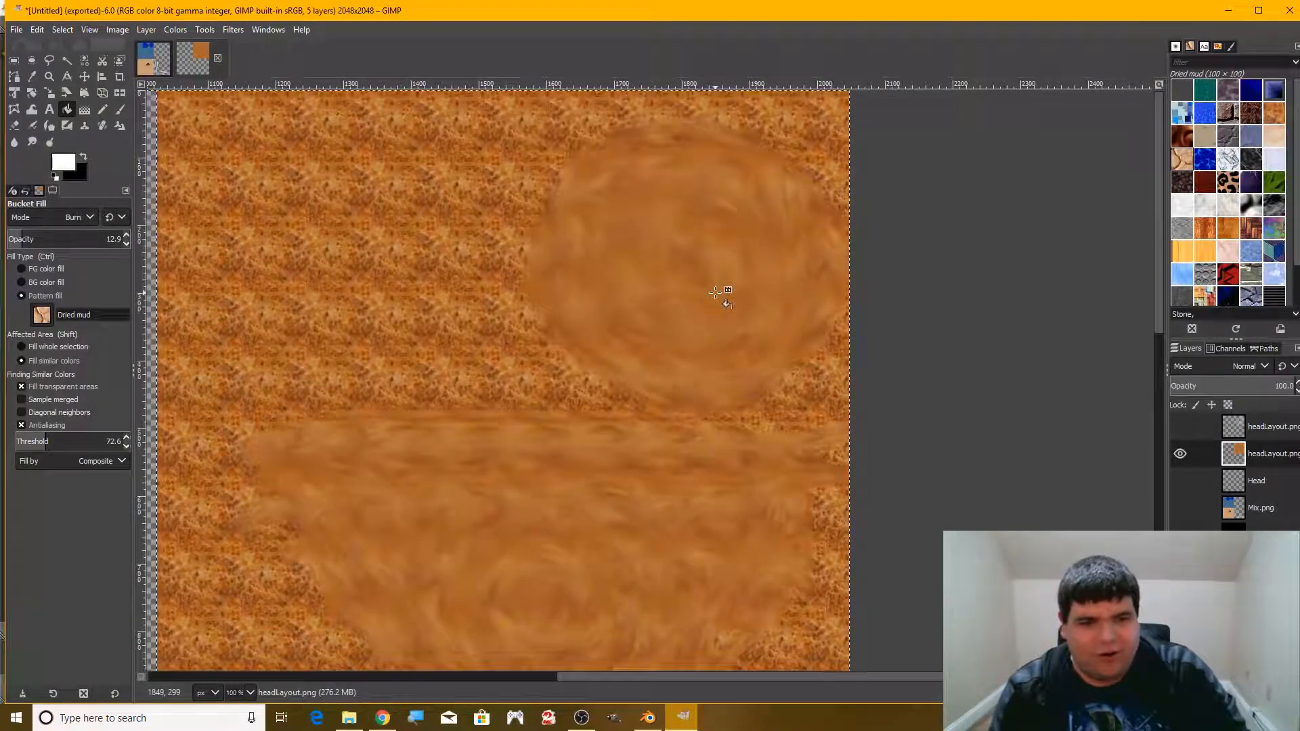
{"action": "left_click", "coordinate": [1255, 178]}
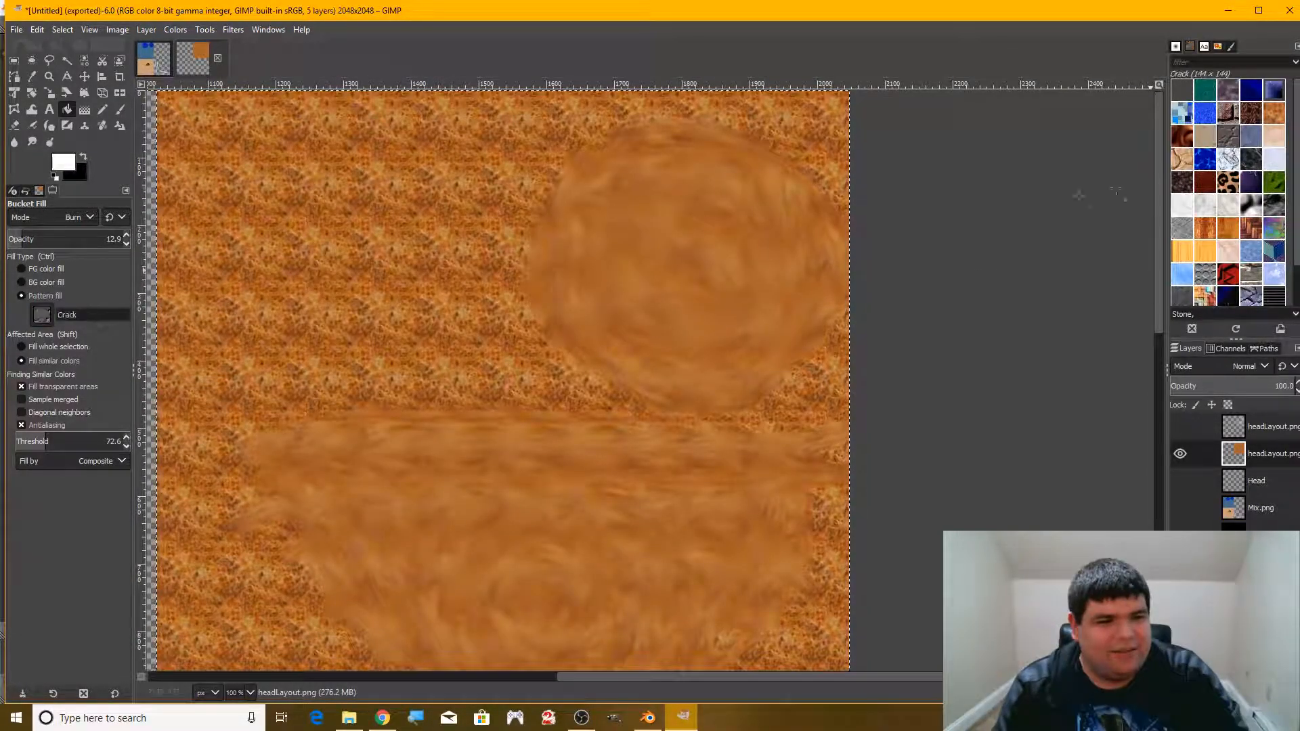
{"action": "left_click", "coordinate": [769, 362]}
{"action": "scroll", "coordinate": [733, 348], "scroll_direction": "down", "scroll_amount": 2}
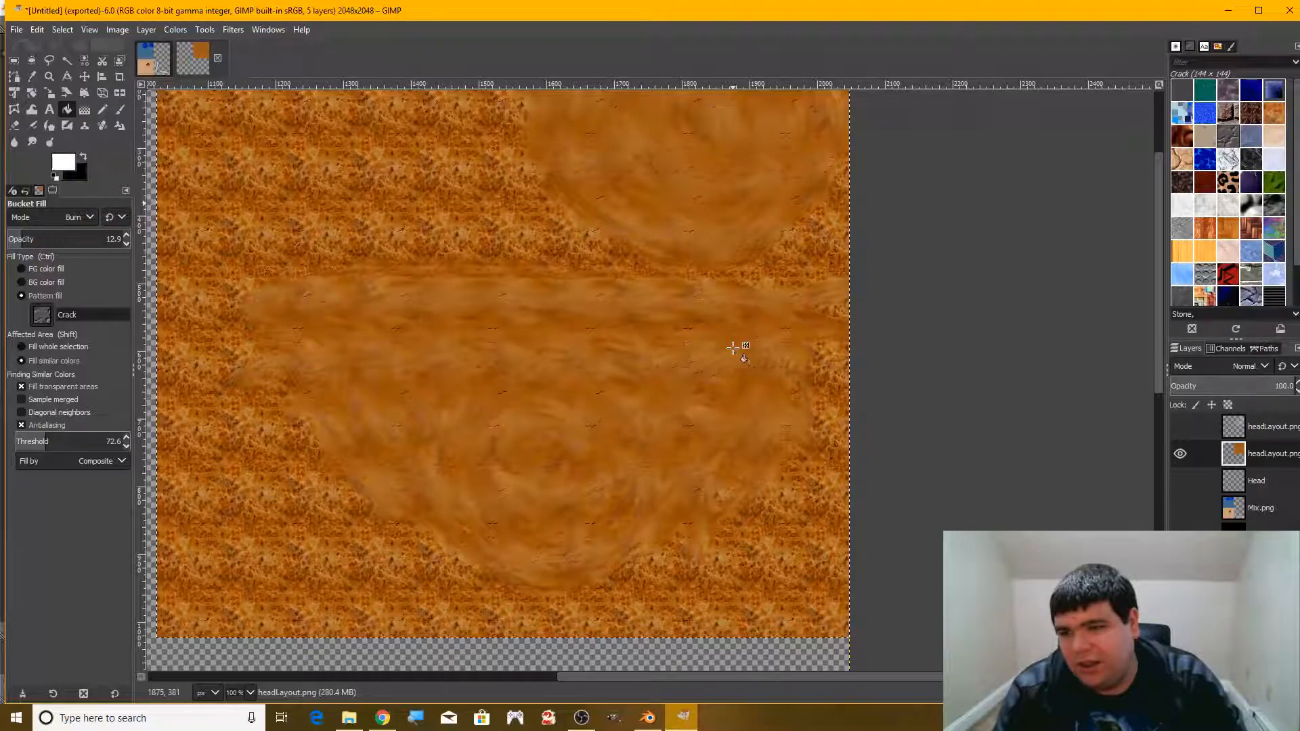
- Undo the Crack fill and try the dark-cracked Stone pattern as a Burn fill at opacity 12.9 over the smudged quadrant
{"action": "key", "text": "ctrl+z"}
{"action": "scroll", "coordinate": [1251, 247], "scroll_direction": "down", "scroll_amount": 2}
{"action": "left_click", "coordinate": [1251, 248]}
{"action": "left_click", "coordinate": [707, 204]}
{"action": "scroll", "coordinate": [742, 289], "scroll_direction": "up", "scroll_amount": 3}
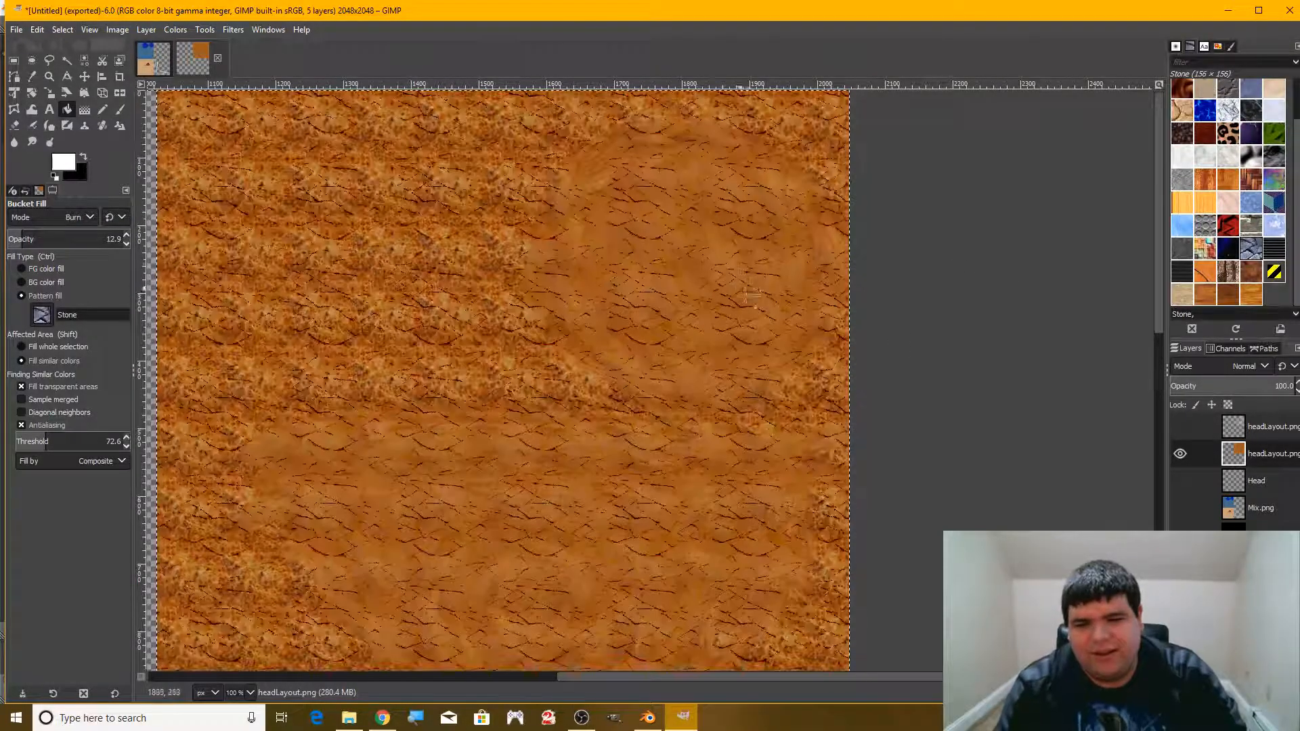
{"action": "key", "text": "ctrl+z"}
- Bucket Fill the smudged quadrant with the Stone pattern in Burn mode at opacity 4.4
{"action": "left_click_drag", "start_coordinate": [23, 239], "coordinate": [13, 239]}
{"action": "left_click", "coordinate": [635, 223]}
{"action": "scroll", "coordinate": [561, 393], "scroll_direction": "down", "scroll_amount": 5}
{"action": "scroll", "coordinate": [561, 392], "scroll_direction": "up", "scroll_amount": 5}
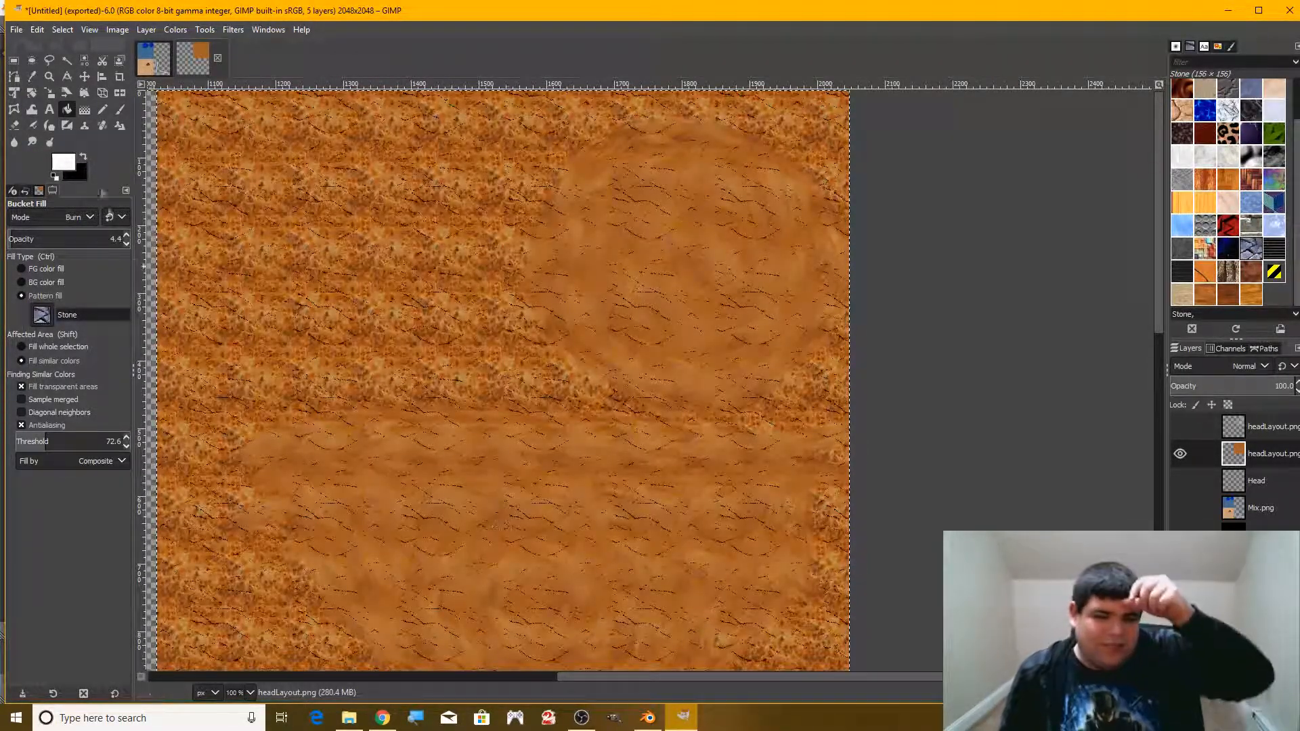
- Save the texture image as FullWithFire.xcf, and switch to Blender to show the model textured in Object Mode
{"action": "left_click", "coordinate": [15, 30]}
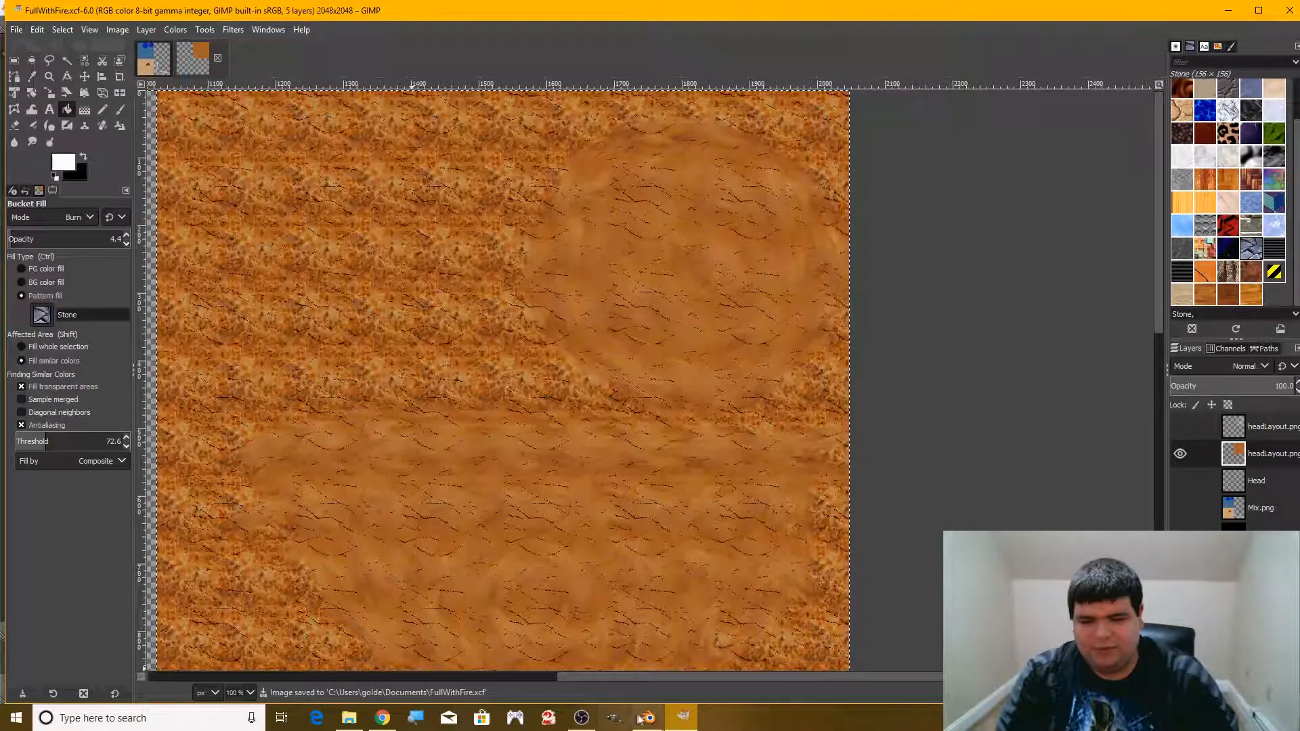
{"action": "left_click", "coordinate": [645, 717]}
{"action": "left_click", "coordinate": [750, 631]}
{"action": "left_click", "coordinate": [773, 571]}
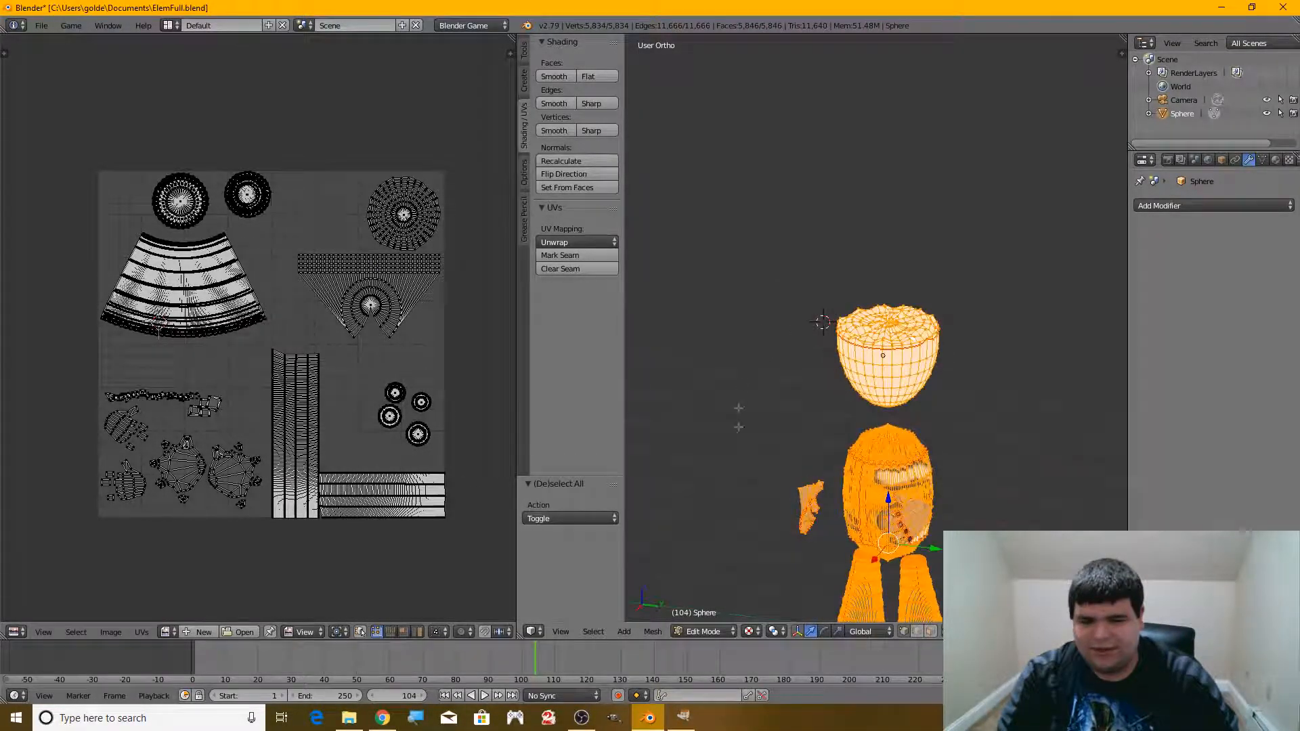
{"action": "key", "text": "Tab"}
- Apply FullWithFire.png from the Documents folder to the model in the 3D view
{"action": "left_click", "coordinate": [349, 718]}
{"action": "scroll", "coordinate": [284, 440], "scroll_direction": "down", "scroll_amount": 1}
{"action": "left_click", "coordinate": [257, 476]}
{"action": "left_click_drag", "start_coordinate": [472, 481], "coordinate": [886, 455]}
- Examine the FullWithFire texture on the top and sides of the head from several angles
{"action": "middle_click_drag", "start_coordinate": [911, 482], "coordinate": [835, 488]}
{"action": "key", "text": "a"}
{"action": "scroll", "coordinate": [929, 416], "scroll_direction": "up", "scroll_amount": 2}
{"action": "key", "text": "a"}
{"action": "key", "text": "a"}
{"action": "scroll", "coordinate": [835, 488], "scroll_direction": "down", "scroll_amount": 3}
{"action": "scroll", "coordinate": [880, 433], "scroll_direction": "up", "scroll_amount": 7}
{"action": "middle_click_drag", "start_coordinate": [891, 411], "coordinate": [836, 406]}
{"action": "key", "text": "alt+Tab"}
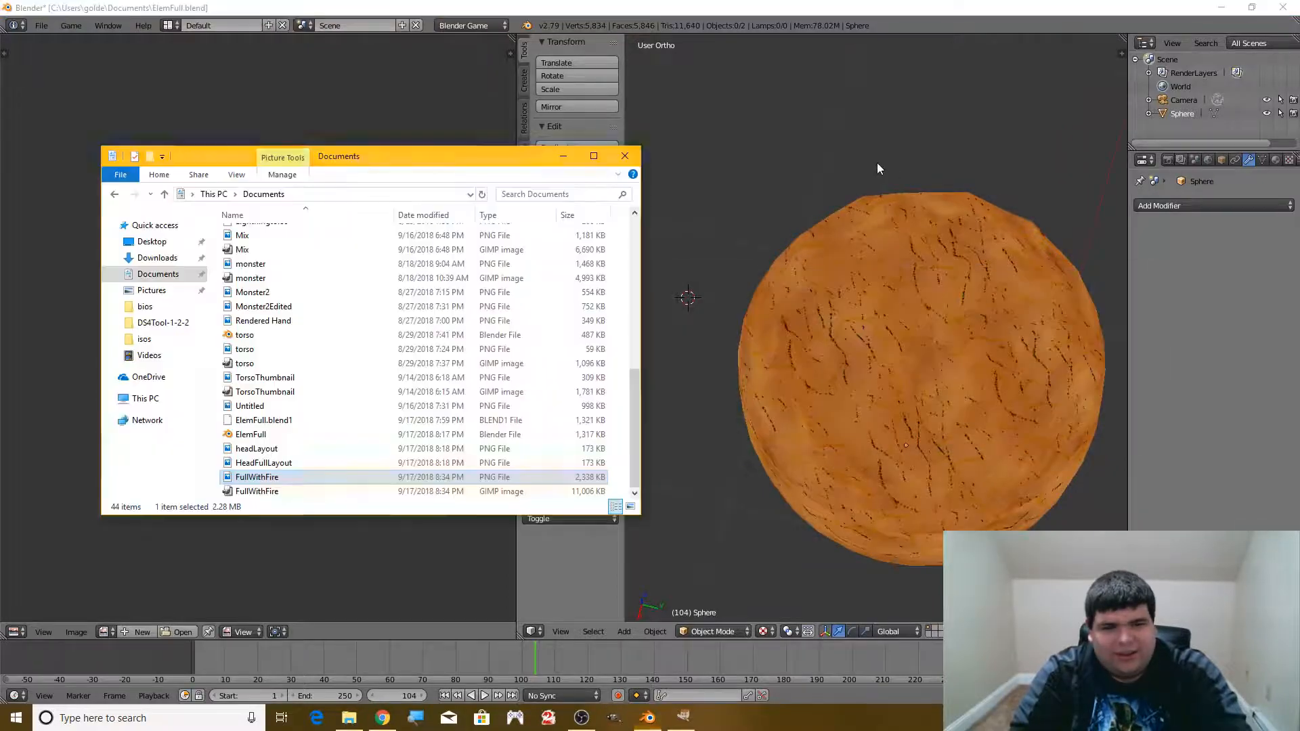
{"action": "mouse_move", "coordinate": [882, 335]}
{"action": "middle_mouse_down"}
{"action": "mouse_move", "coordinate": [824, 412]}
{"action": "mouse_move", "coordinate": [885, 331]}
{"action": "middle_mouse_up"}
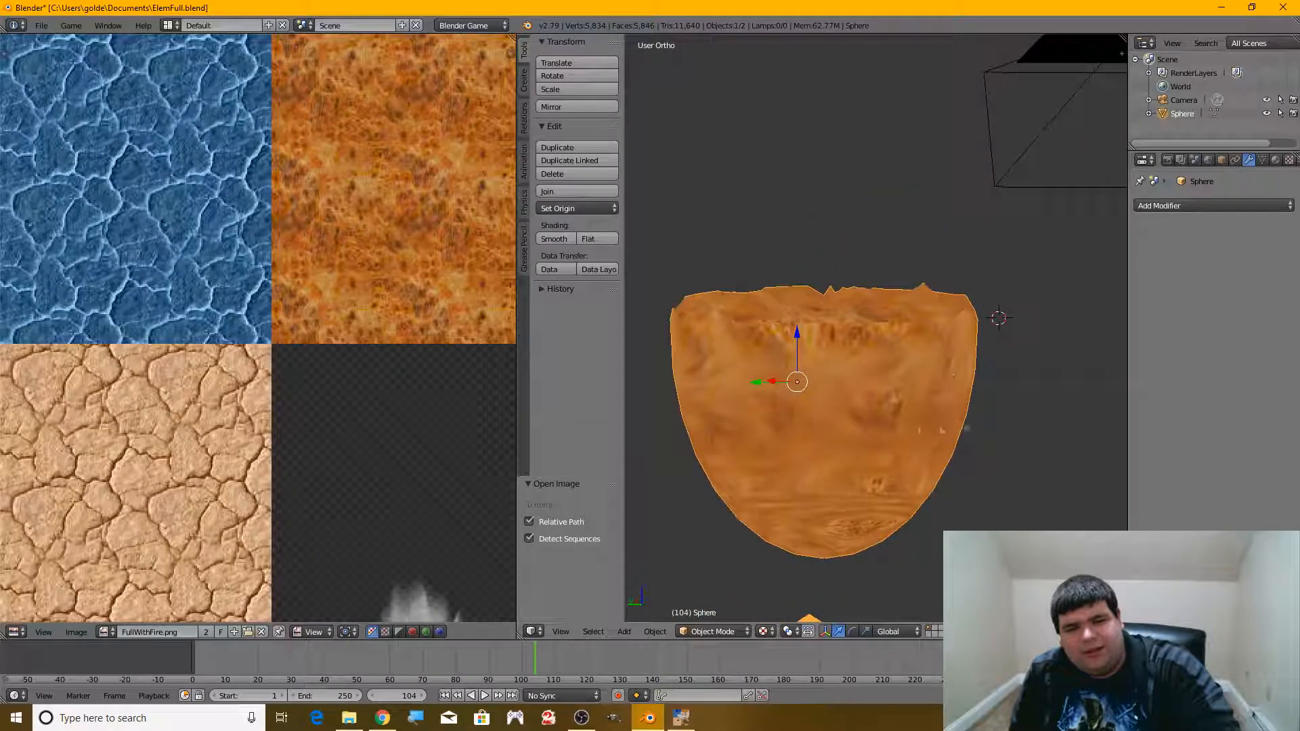
{"action": "middle_click_drag", "start_coordinate": [918, 419], "coordinate": [802, 313]}
- Switch back to GIMP and add a new layer above the painted head texture
{"action": "key", "text": "alt+Tab"}
{"action": "key", "text": "alt+Tab"}
{"action": "key", "text": "alt+Tab"}
{"action": "left_click", "coordinate": [635, 20]}
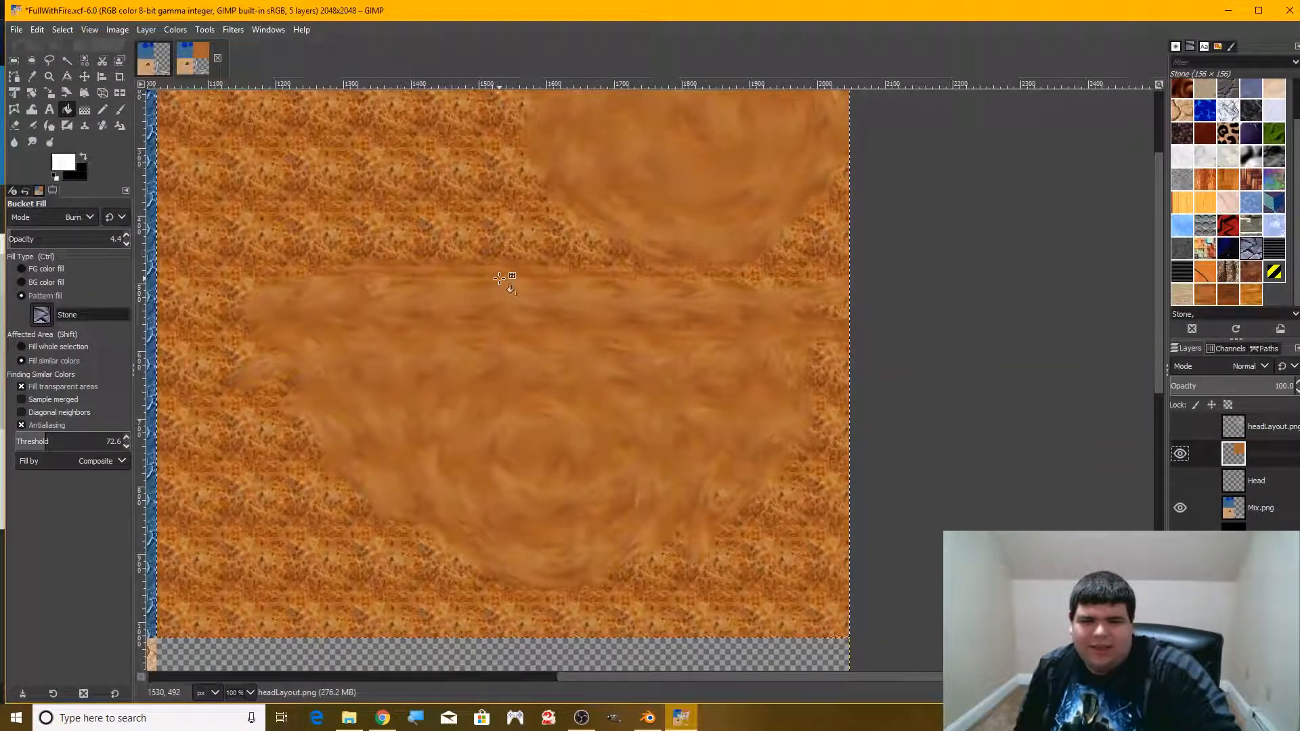
{"action": "scroll", "coordinate": [561, 353], "scroll_direction": "up", "scroll_amount": 3}
{"action": "right_click", "coordinate": [1193, 432]}
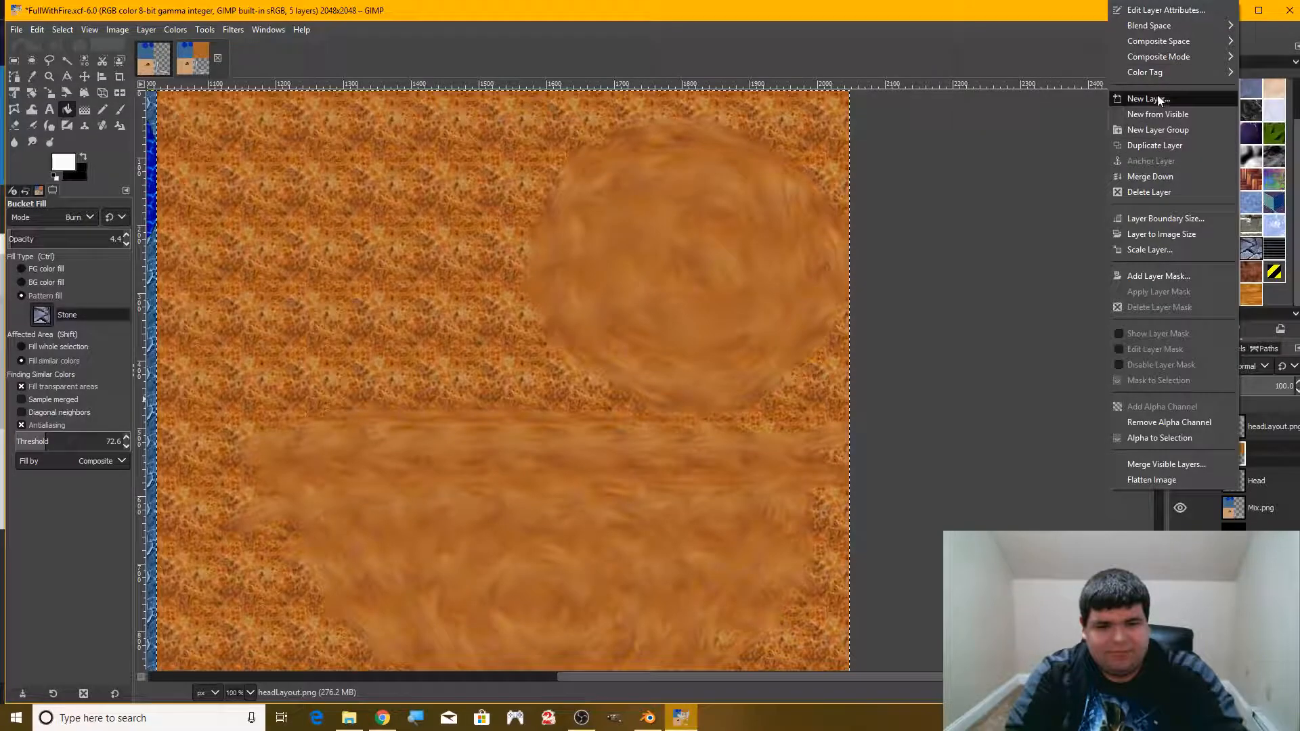
{"action": "left_click", "coordinate": [1151, 96]}
{"action": "left_click", "coordinate": [1197, 347]}
- Hide the painted head texture layer and show the head's UV layout layer
{"action": "right_click", "coordinate": [1265, 454]}
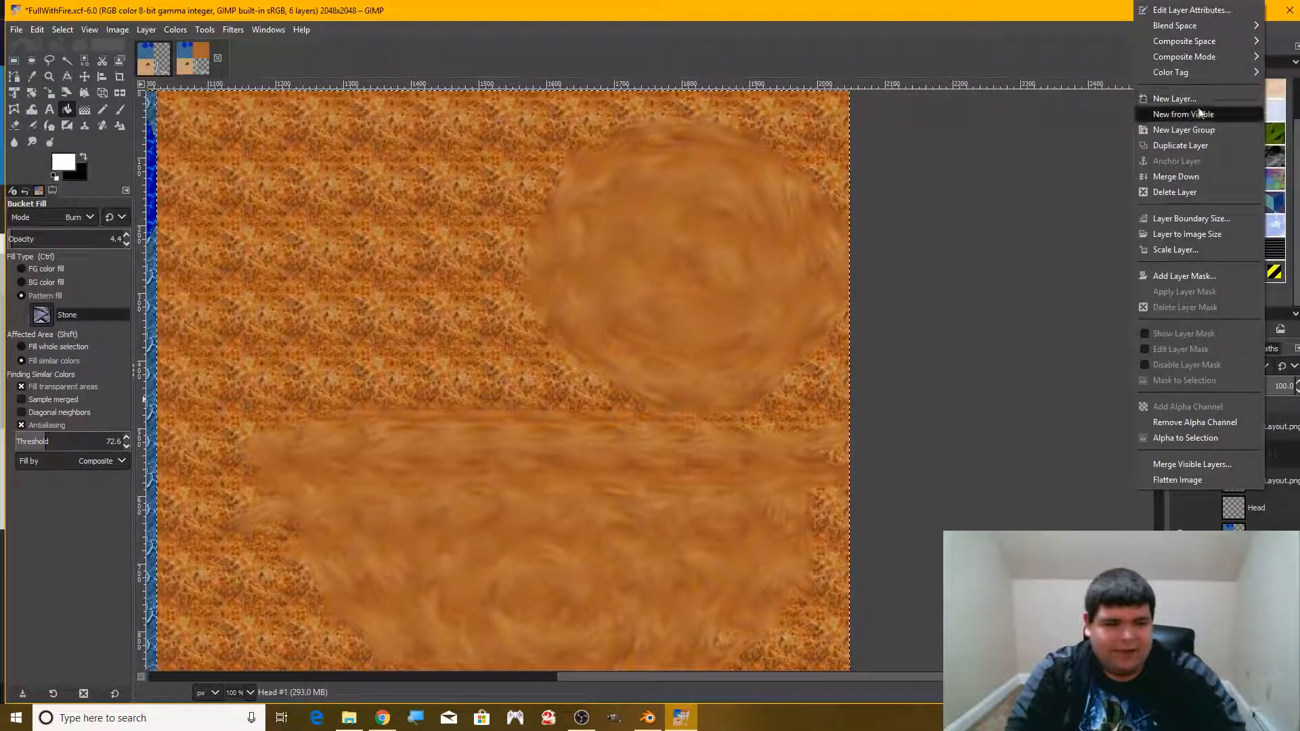
{"action": "left_click", "coordinate": [1265, 455]}
{"action": "left_click", "coordinate": [1180, 480]}
{"action": "left_click", "coordinate": [1180, 427]}
{"action": "scroll", "coordinate": [677, 352], "scroll_direction": "down", "scroll_amount": 2}
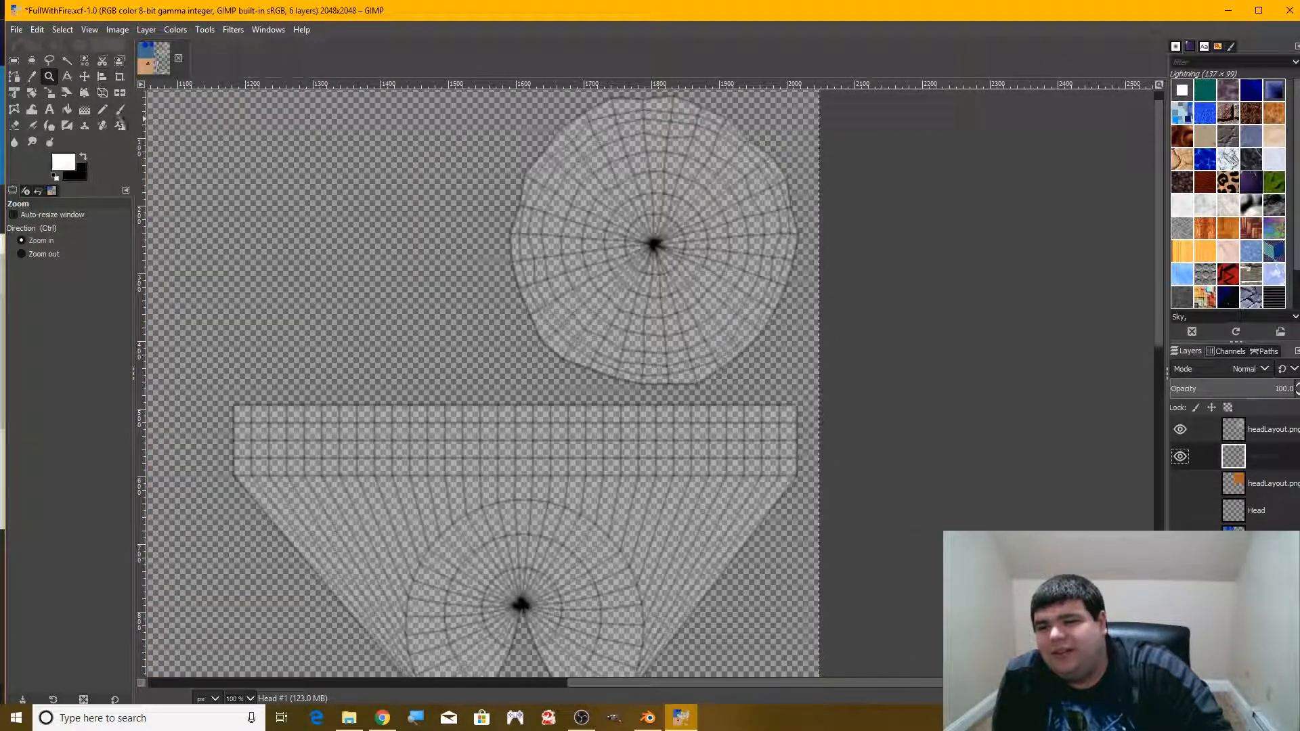
- Try to paint a white mouth across the head layout's grid band with the Paintbrush at size 51
{"action": "left_click", "coordinate": [84, 126]}
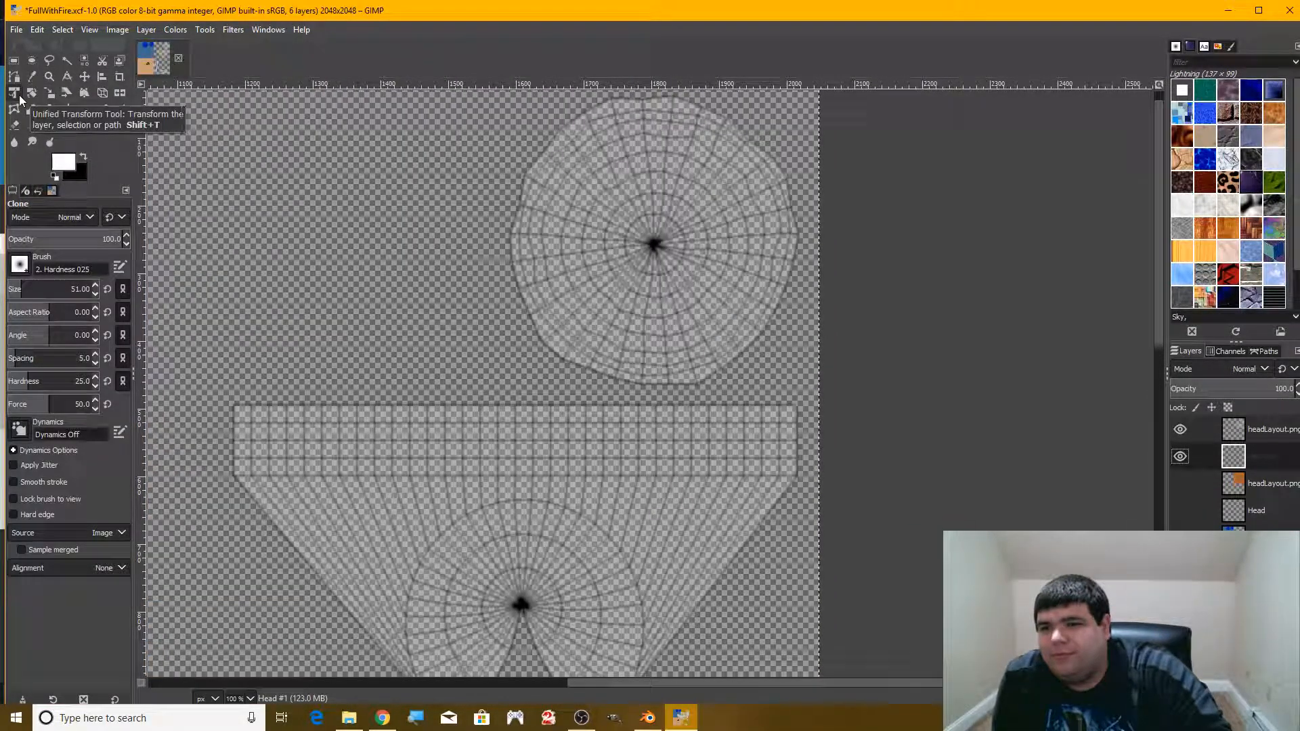
{"action": "left_click", "coordinate": [120, 110]}
{"action": "mouse_move", "coordinate": [399, 443]}
{"action": "left_mouse_down"}
{"action": "mouse_move", "coordinate": [582, 441]}
{"action": "mouse_move", "coordinate": [387, 444]}
{"action": "mouse_move", "coordinate": [575, 450]}
{"action": "mouse_move", "coordinate": [430, 470]}
{"action": "mouse_move", "coordinate": [589, 441]}
{"action": "left_mouse_up"}
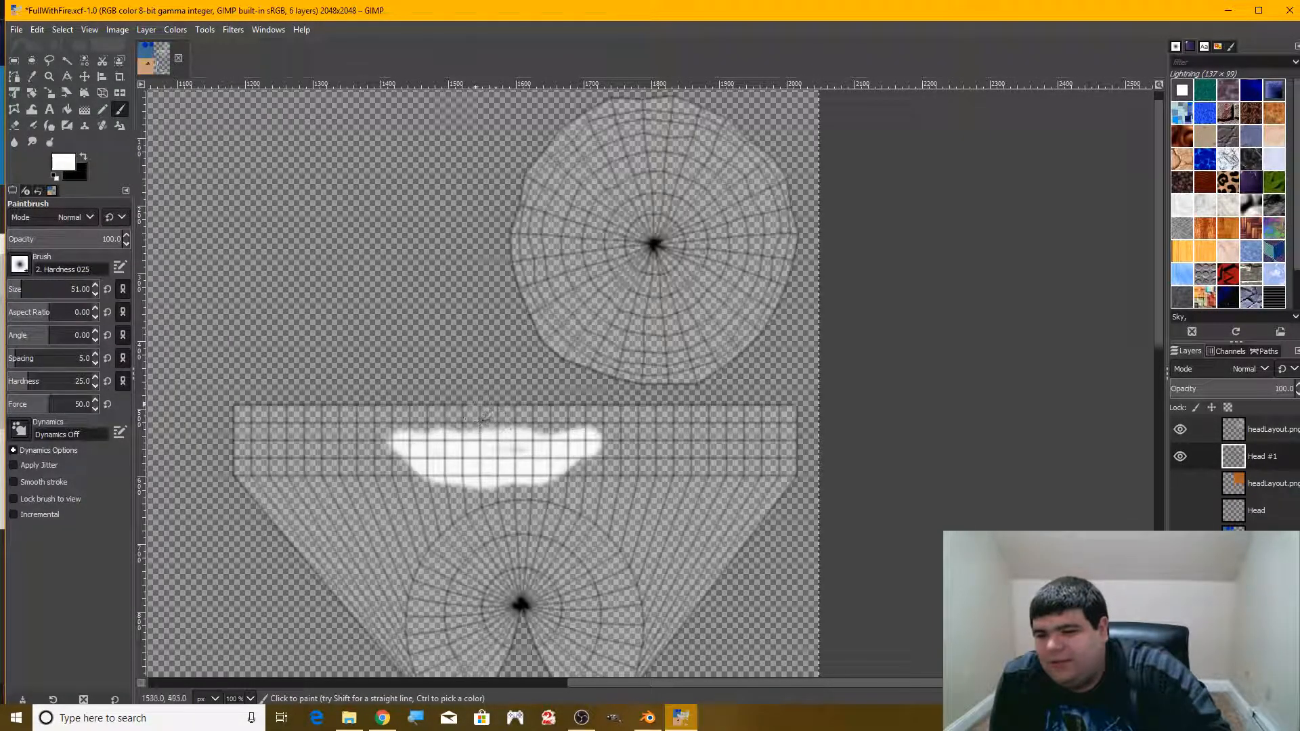
{"action": "key", "text": "ctrl+z"}
{"action": "key", "text": "ctrl+z"}
{"action": "key", "text": "ctrl+z"}
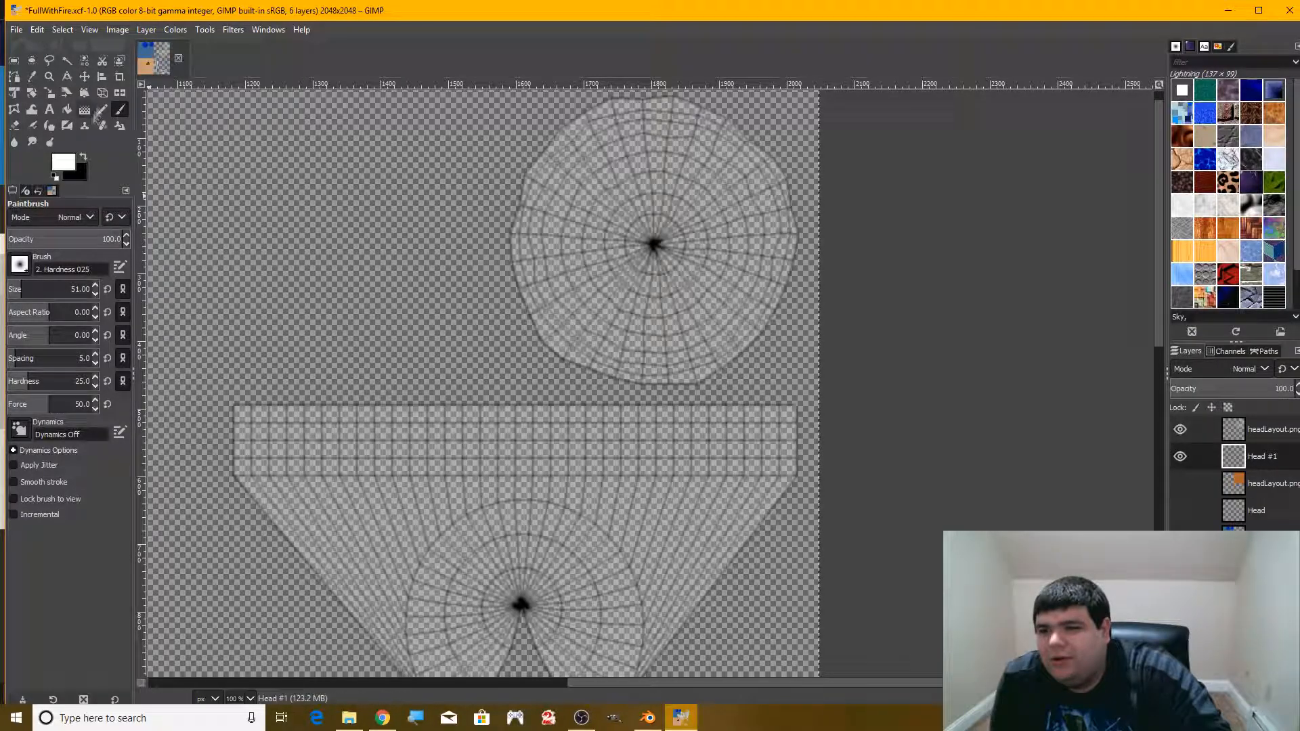
- Reduce the brush size to 11.52 and draw a curved white mouth on the grid band with the Pencil
{"action": "left_click_drag", "start_coordinate": [21, 290], "coordinate": [10, 289]}
{"action": "left_click_drag", "start_coordinate": [349, 430], "coordinate": [489, 438]}
{"action": "key", "text": "ctrl+z"}
{"action": "scroll", "coordinate": [509, 449], "scroll_direction": "up", "scroll_amount": 2, "text": "ctrl"}
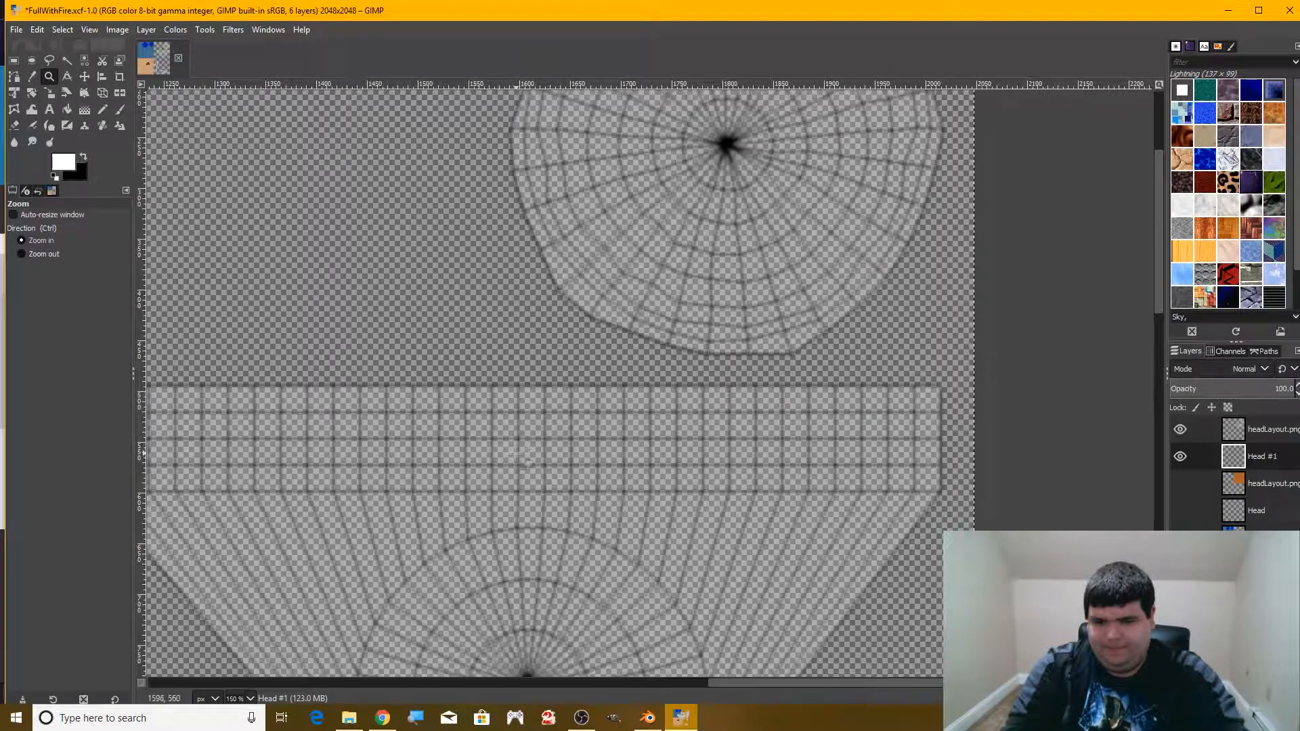
{"action": "key", "text": "n"}
{"action": "left_click_drag", "start_coordinate": [367, 439], "coordinate": [417, 459]}
{"action": "left_click_drag", "start_coordinate": [374, 439], "coordinate": [587, 455]}
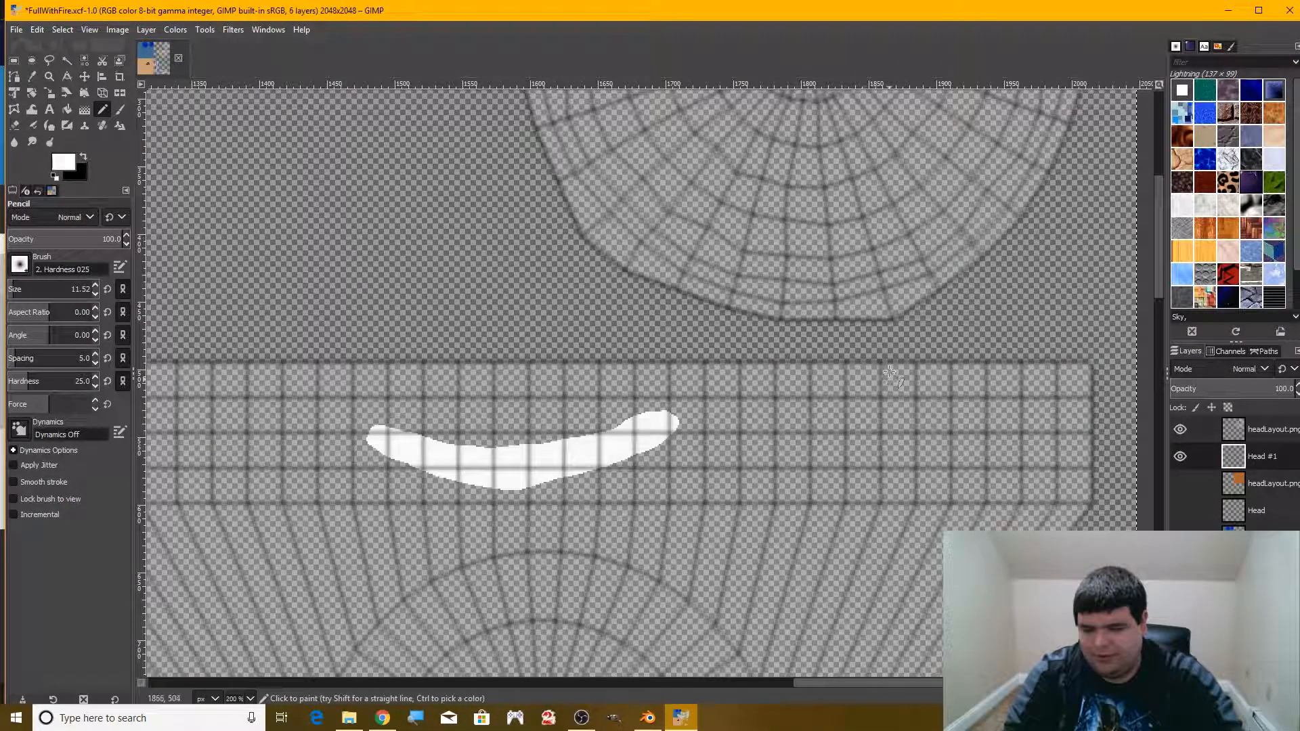
- Outline the white mouth with the Sparks brush at size 14.08, smudge its edges and reposition it on the grid band
{"action": "left_click", "coordinate": [21, 265]}
{"action": "left_click", "coordinate": [39, 416]}
{"action": "left_click", "coordinate": [14, 285]}
{"action": "left_click_drag", "start_coordinate": [382, 422], "coordinate": [416, 425]}
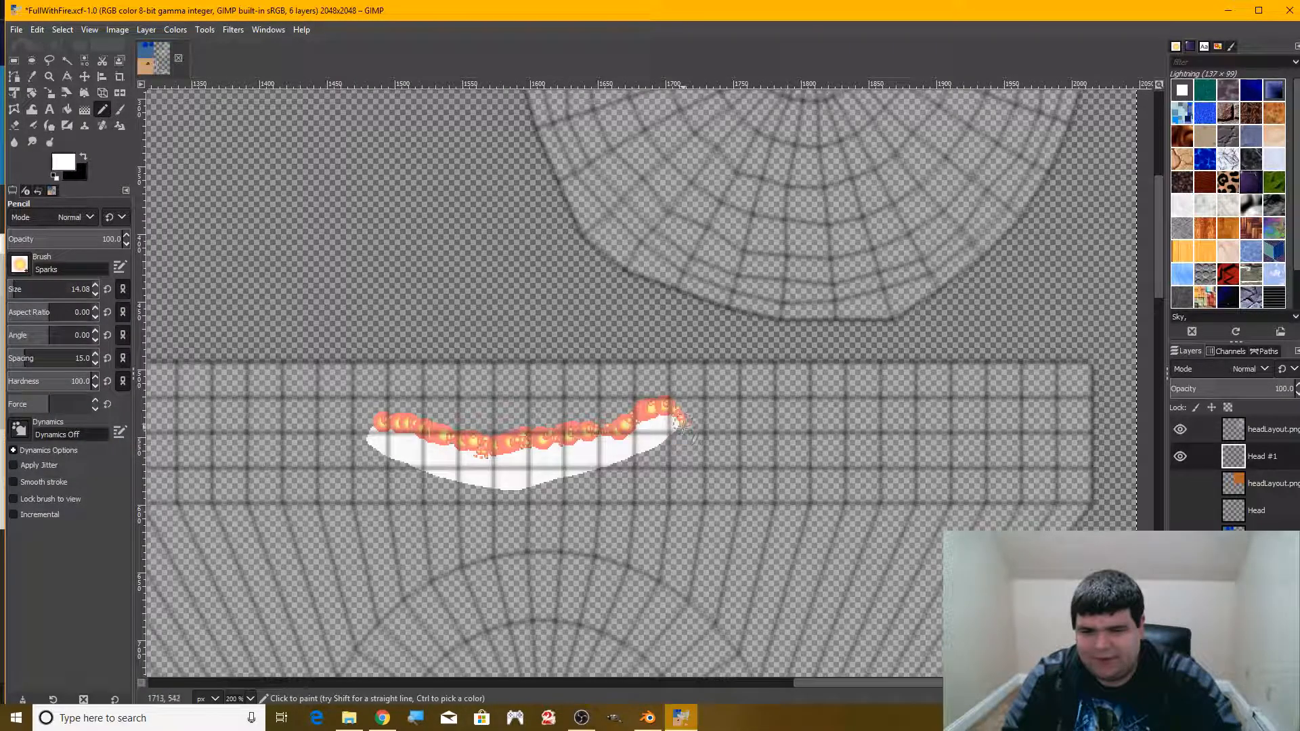
{"action": "key", "text": "s"}
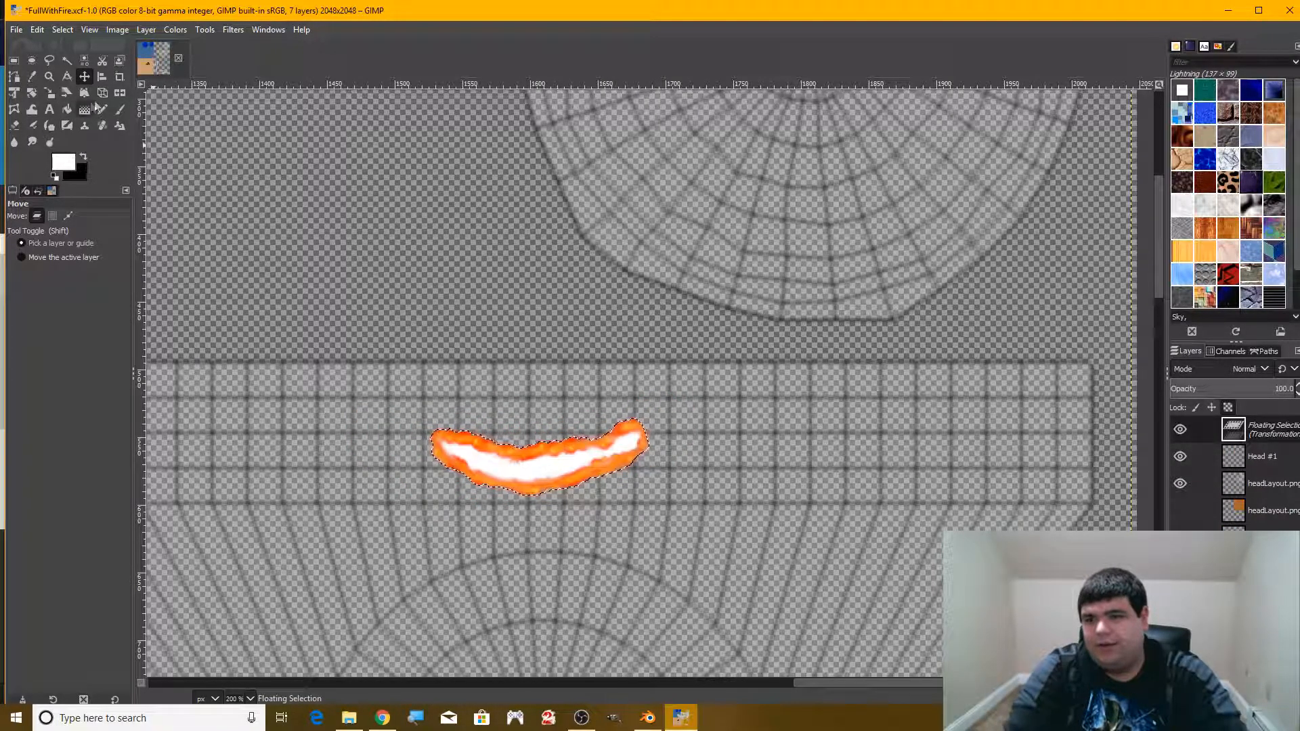
{"action": "left_click_drag", "start_coordinate": [515, 476], "coordinate": [512, 474]}
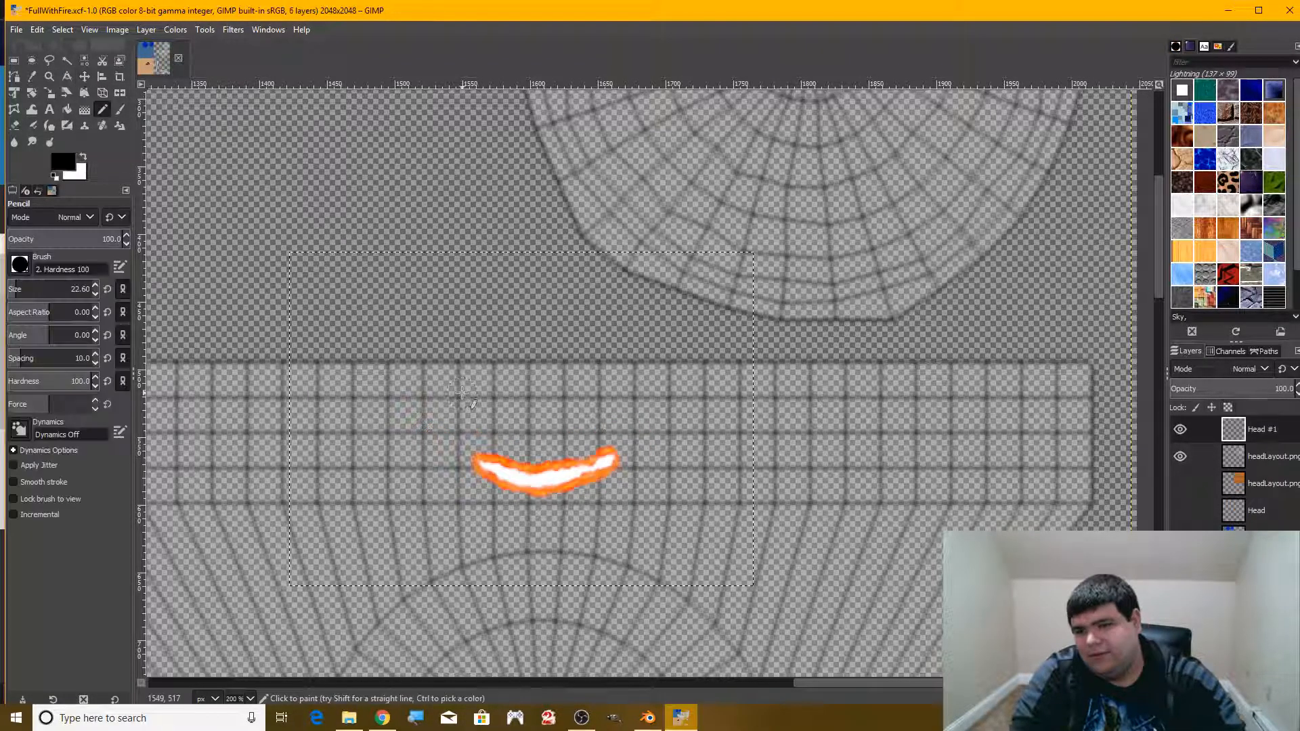
- Try drawing two slanted black eyes above the mouth with the Hardness 100 brush at size 22.60
{"action": "left_click_drag", "start_coordinate": [460, 390], "coordinate": [502, 414]}
{"action": "left_click_drag", "start_coordinate": [603, 382], "coordinate": [573, 404]}
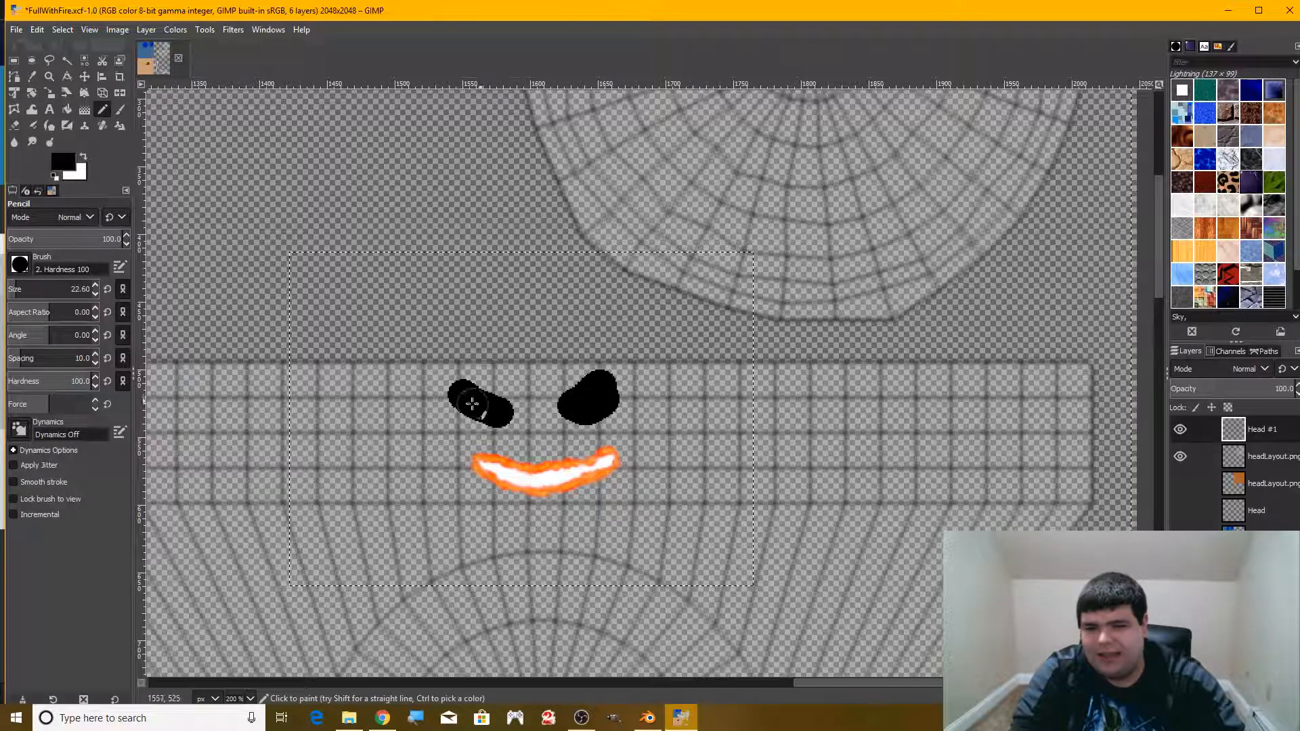
{"action": "key", "text": "ctrl+z"}
{"action": "key", "text": "ctrl+z"}
- Reduce the Pencil size to 12.56 and draw two slanted black eyes above the mouth
{"action": "key", "text": "bracketleft"}
{"action": "key", "text": "bracketleft"}
{"action": "key", "text": "bracketleft"}
{"action": "key", "text": "bracketleft"}
{"action": "key", "text": "bracketleft"}
{"action": "key", "text": "bracketleft"}
{"action": "key", "text": "bracketleft"}
{"action": "key", "text": "bracketleft"}
{"action": "key", "text": "bracketleft"}
{"action": "key", "text": "bracketleft"}
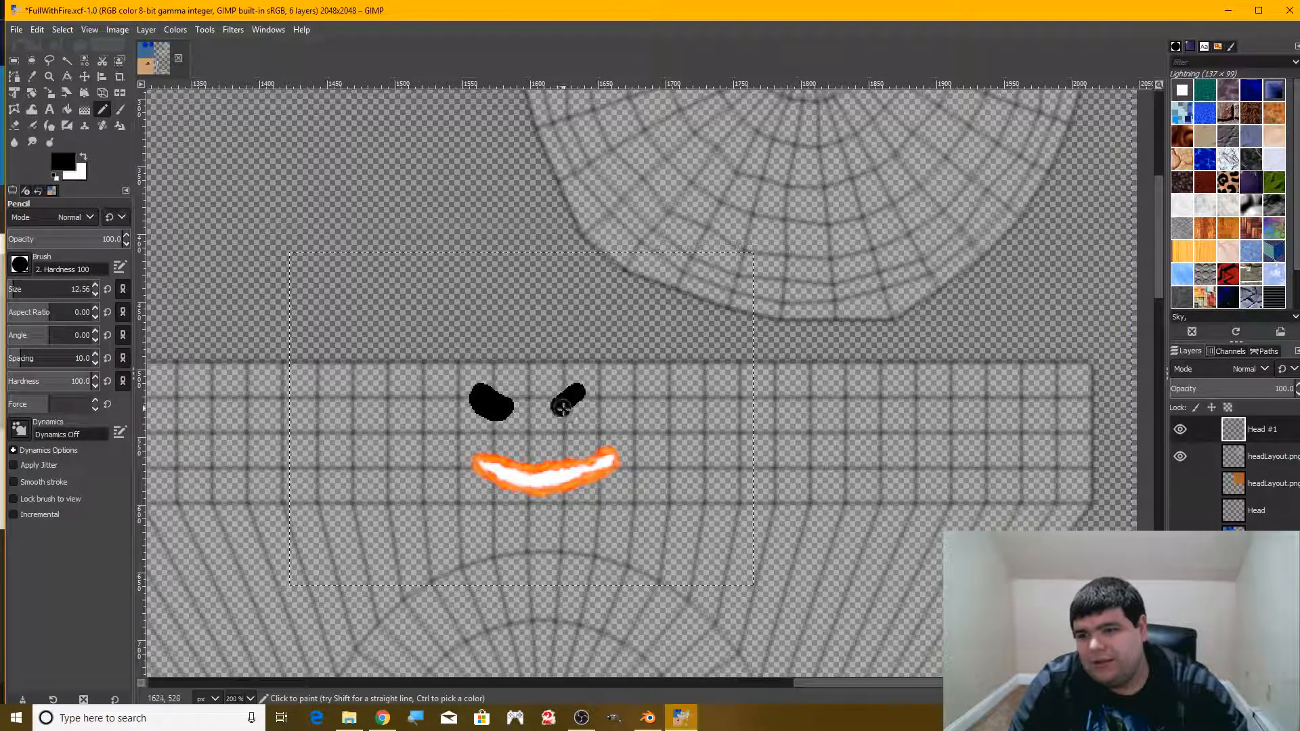
- Set the foreground color to 852a2a, add dark red pupils to the eyes and blend them with the Smudge tool
{"action": "left_click", "coordinate": [63, 161]}
{"action": "left_click", "coordinate": [221, 213]}
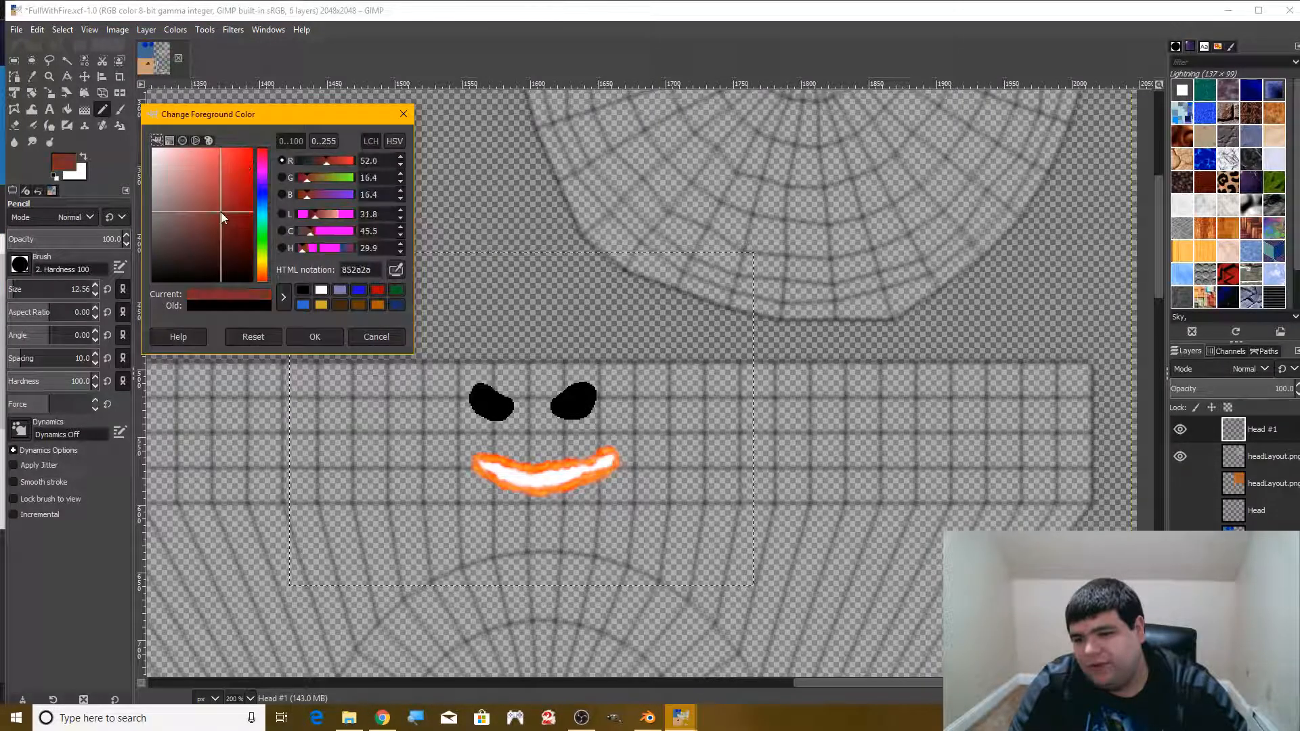
{"action": "left_click", "coordinate": [313, 334]}
{"action": "left_click", "coordinate": [576, 403]}
{"action": "left_click", "coordinate": [32, 142]}
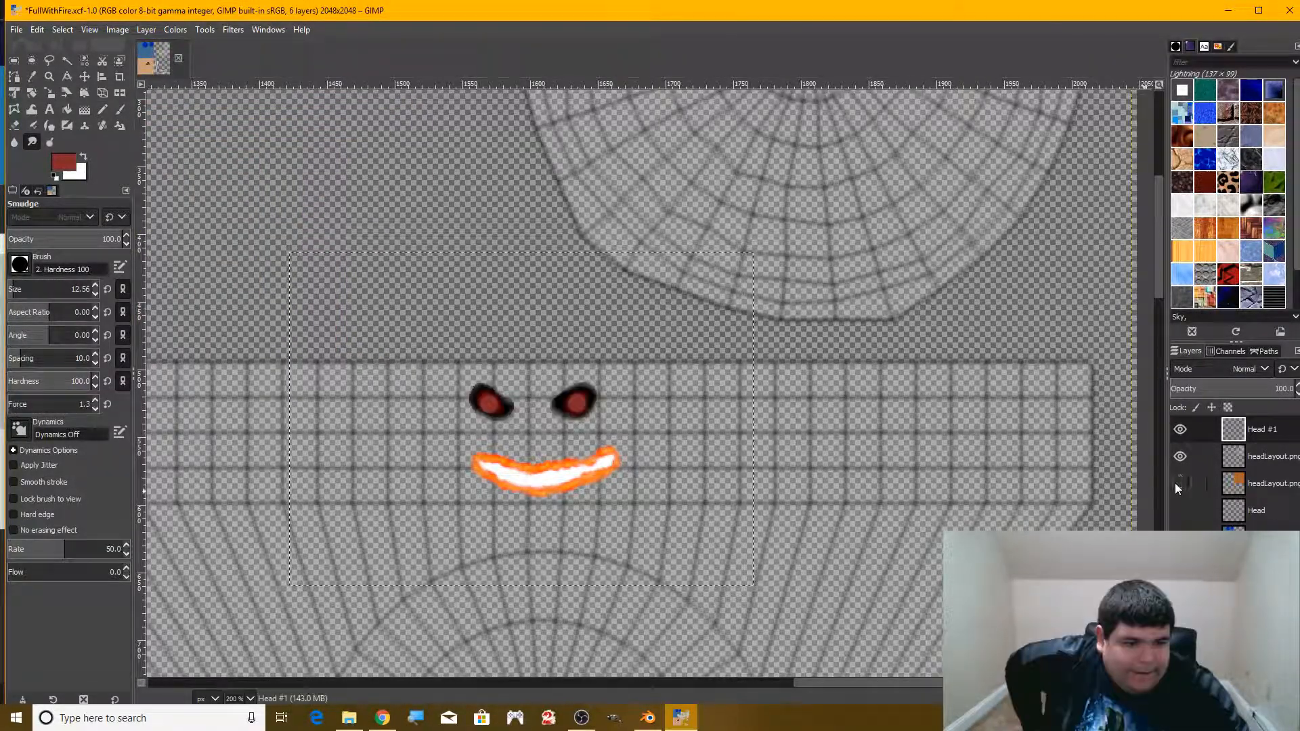
- Show the painted head texture layer behind the face
{"action": "left_click", "coordinate": [1179, 483]}
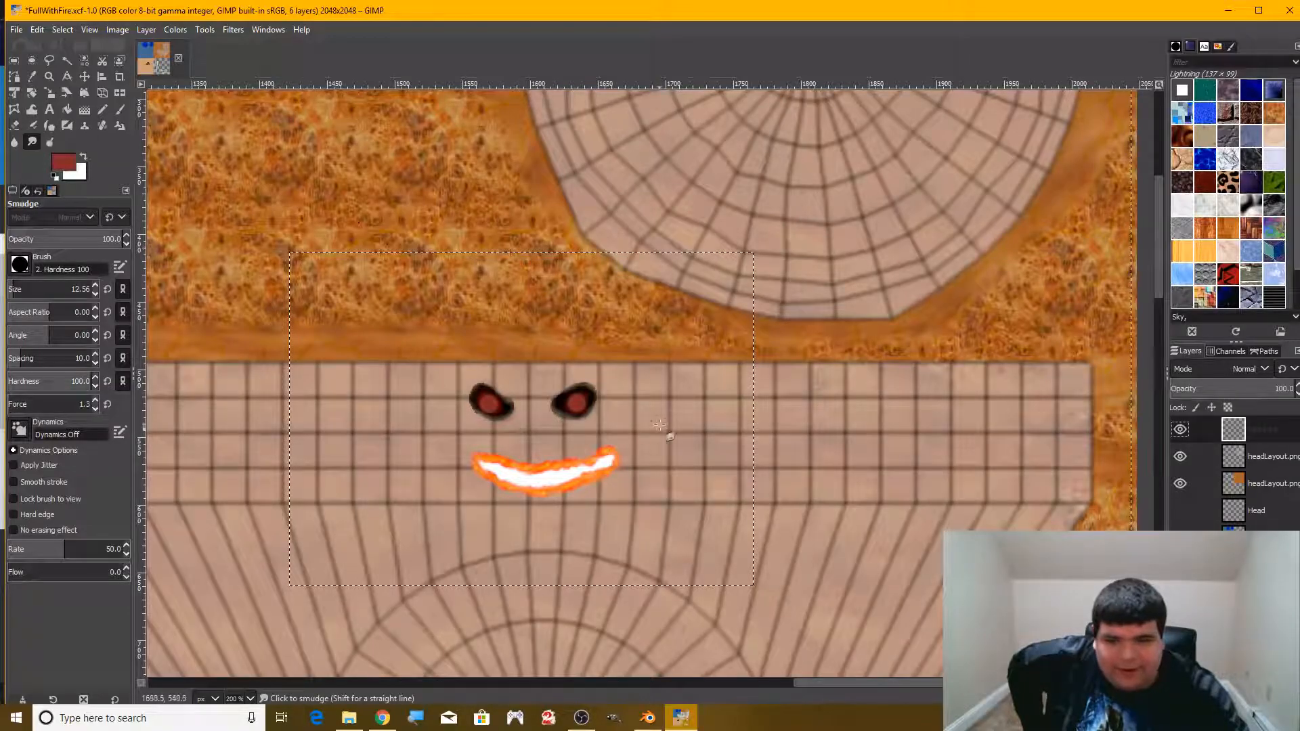
{"action": "scroll", "coordinate": [610, 431], "scroll_direction": "down", "scroll_amount": 5}
{"action": "scroll", "coordinate": [525, 474], "scroll_direction": "up", "scroll_amount": 4}
- Bucket Fill the white interior of the mouth with the Leather pattern
{"action": "left_click", "coordinate": [67, 110]}
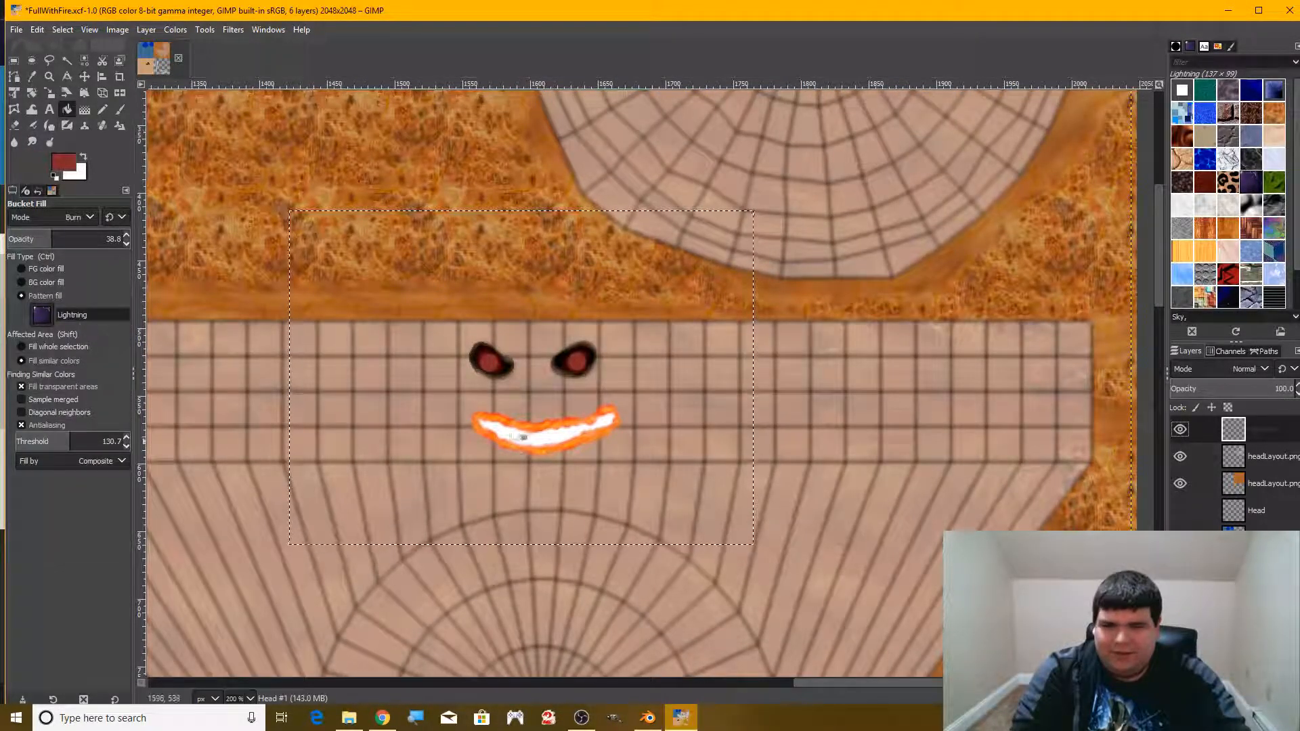
{"action": "left_click", "coordinate": [42, 216]}
{"action": "left_click", "coordinate": [53, 33]}
{"action": "left_click", "coordinate": [58, 238]}
{"action": "left_click_drag", "start_coordinate": [10, 238], "coordinate": [129, 238]}
{"action": "left_click", "coordinate": [505, 432]}
{"action": "key", "text": "ctrl+z"}
{"action": "left_click", "coordinate": [1205, 228]}
{"action": "left_click", "coordinate": [1273, 113]}
{"action": "left_click", "coordinate": [535, 445]}
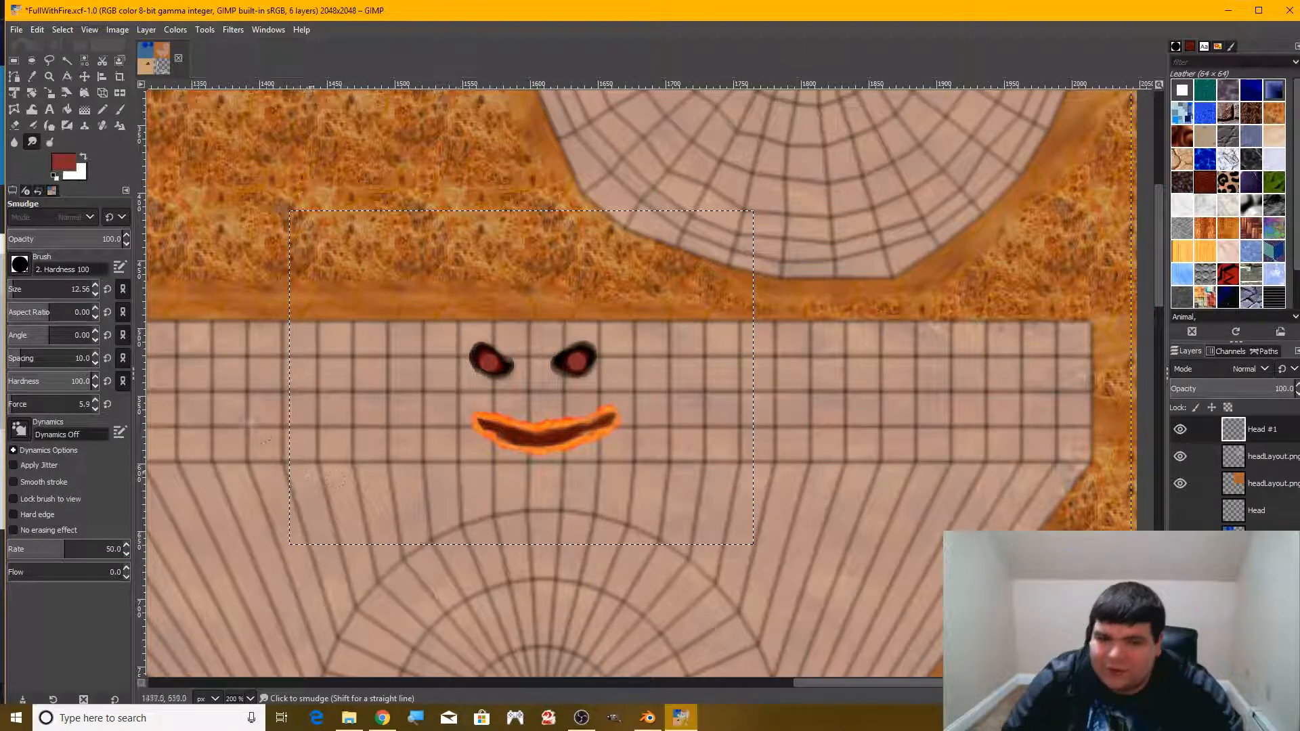
- Export the image as FullWithFire.png in Documents, replacing the existing file and keeping the PNG options
{"action": "left_click", "coordinate": [15, 30]}
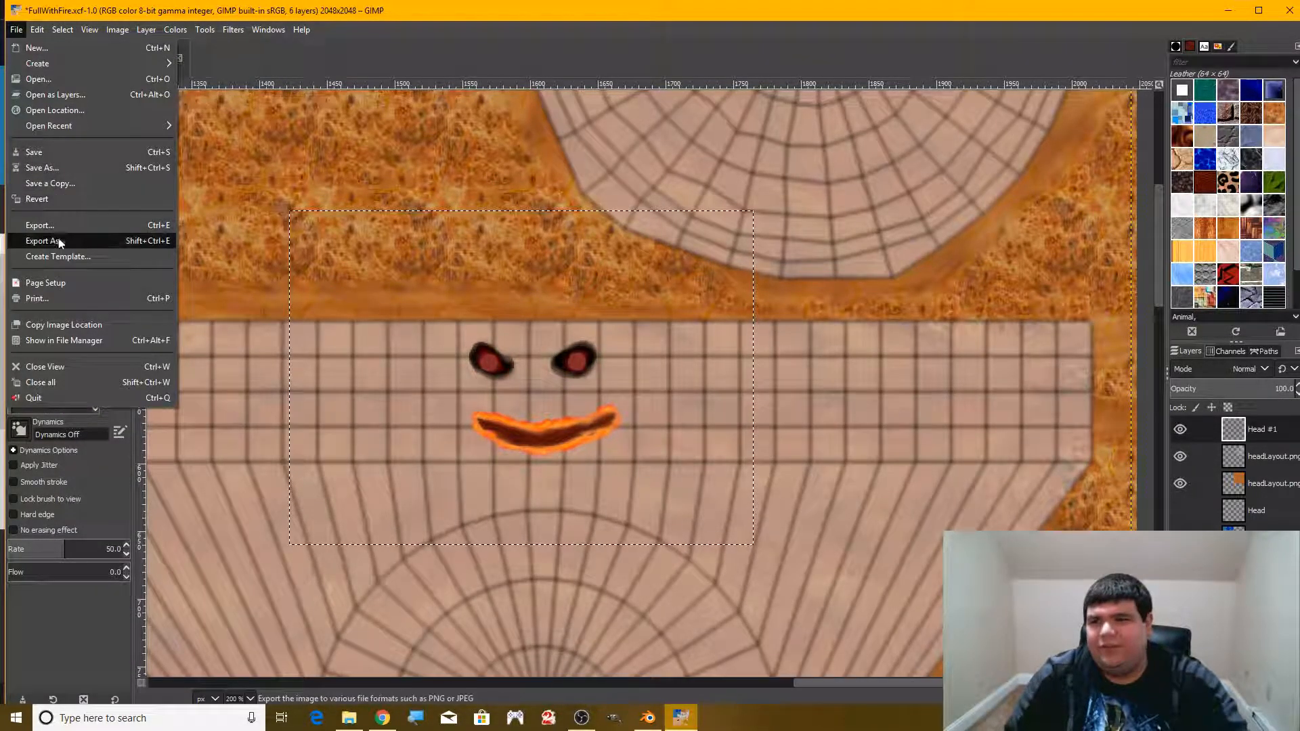
{"action": "left_click", "coordinate": [52, 229]}
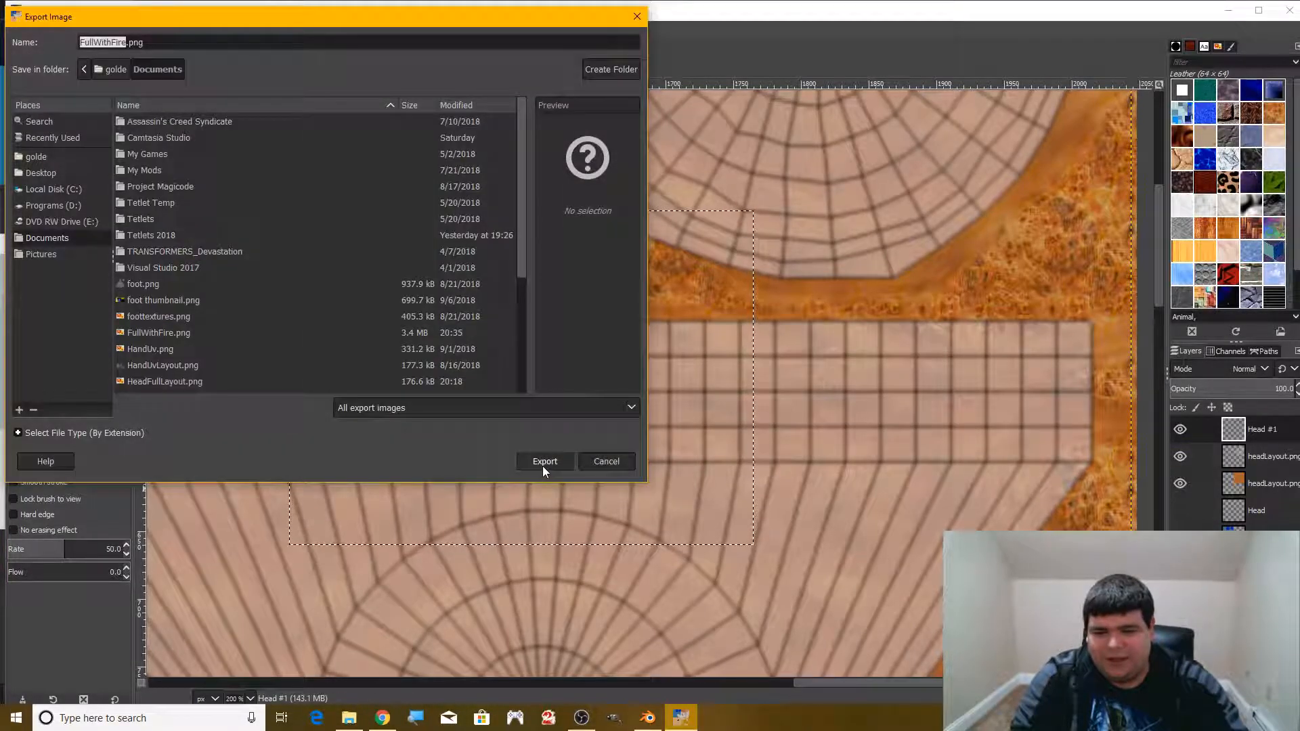
{"action": "left_click", "coordinate": [544, 462]}
{"action": "left_click", "coordinate": [358, 312]}
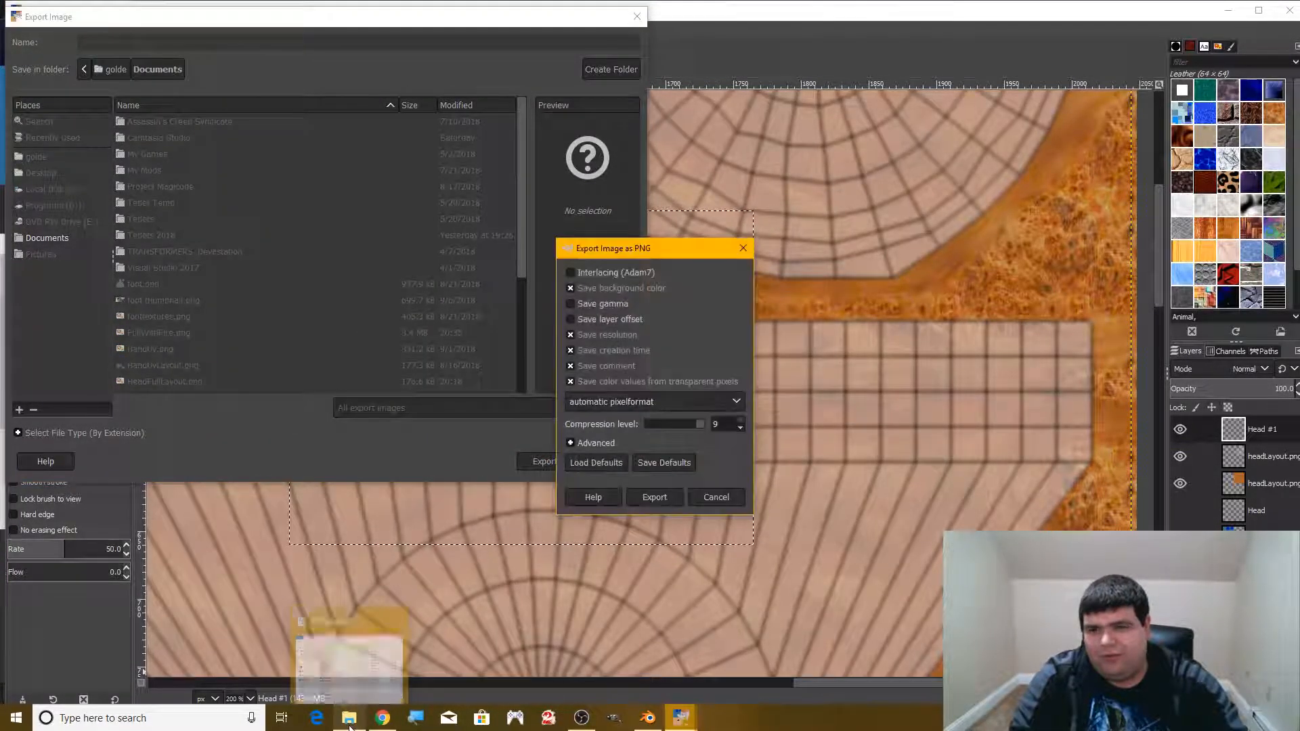
{"action": "left_click", "coordinate": [646, 499]}
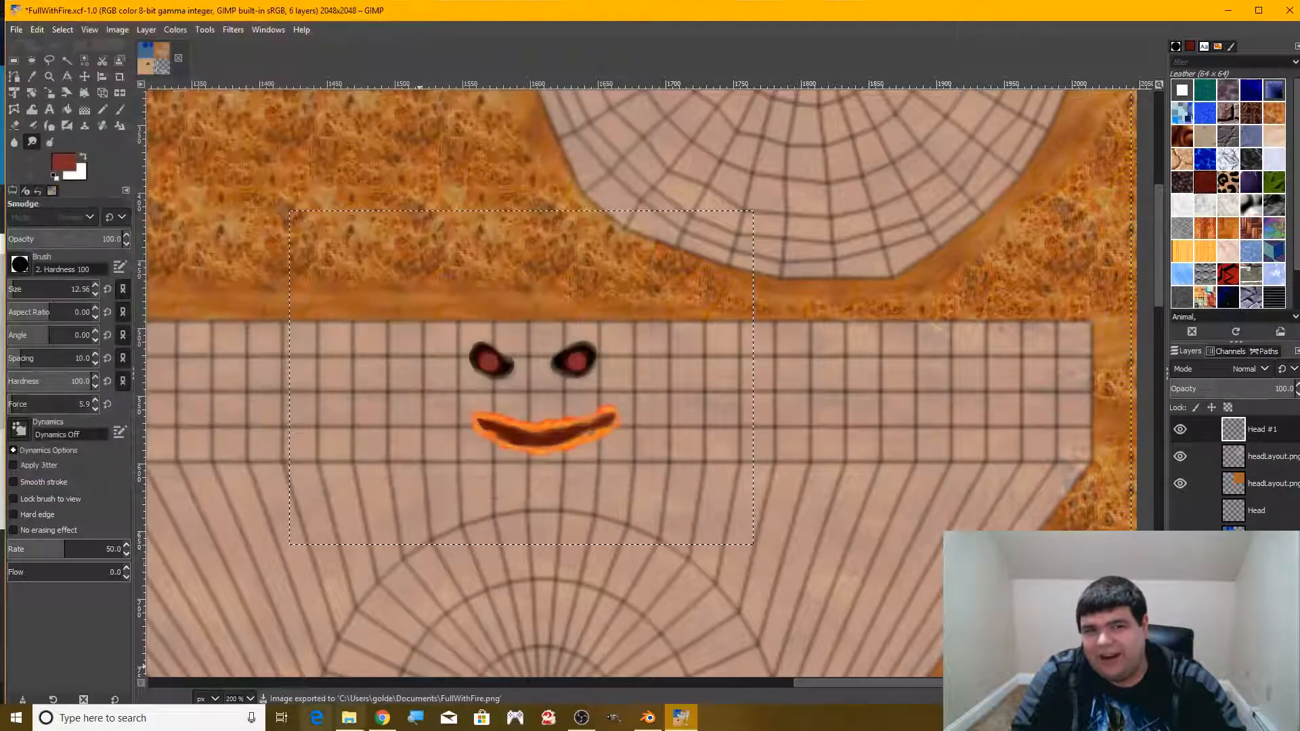
- Load the exported FullWithFire.png onto the model in Blender and check the face on the head
{"action": "left_click", "coordinate": [348, 717]}
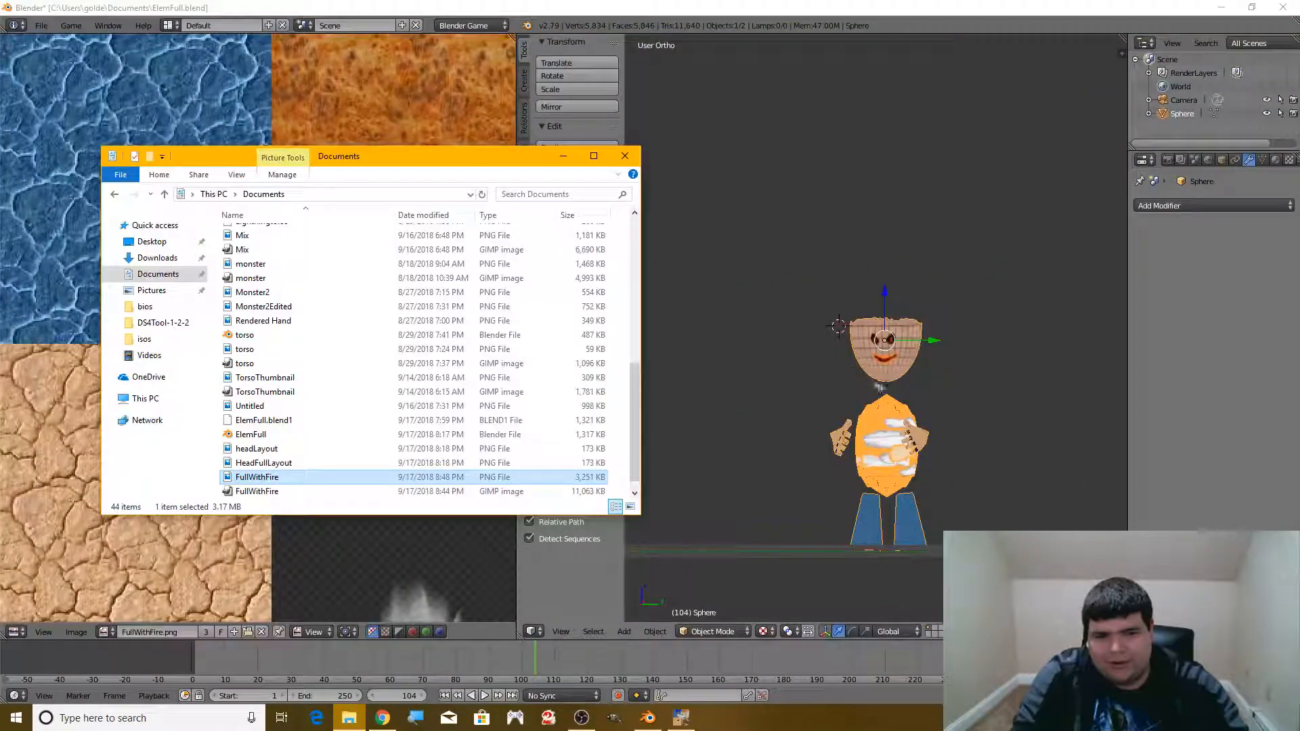
{"action": "middle_click_drag", "start_coordinate": [926, 421], "coordinate": [908, 359]}
{"action": "scroll", "coordinate": [908, 329], "scroll_direction": "up", "scroll_amount": 9}
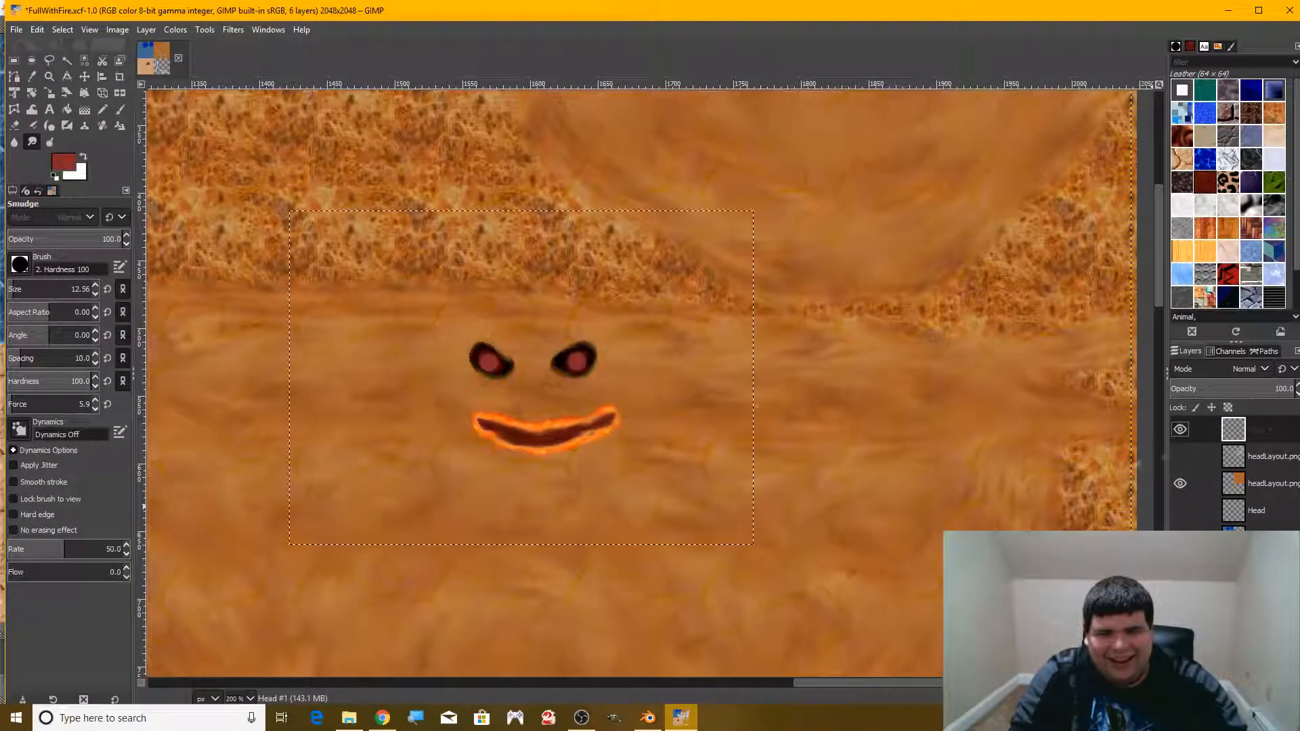
- Export the texture again to FullWithFire.png with the UV layout layer hidden
{"action": "scroll", "coordinate": [542, 379], "scroll_direction": "down", "scroll_amount": 4}
{"action": "left_click", "coordinate": [16, 29]}
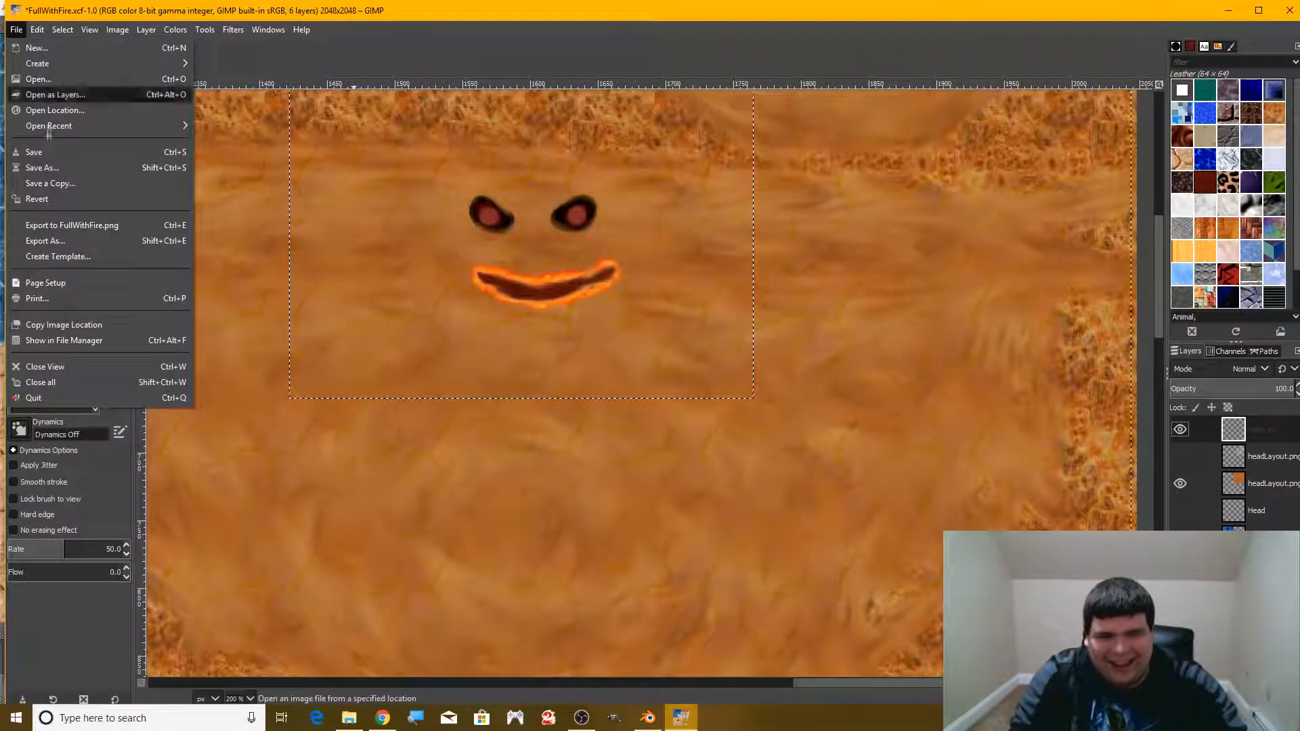
{"action": "left_click", "coordinate": [86, 232]}
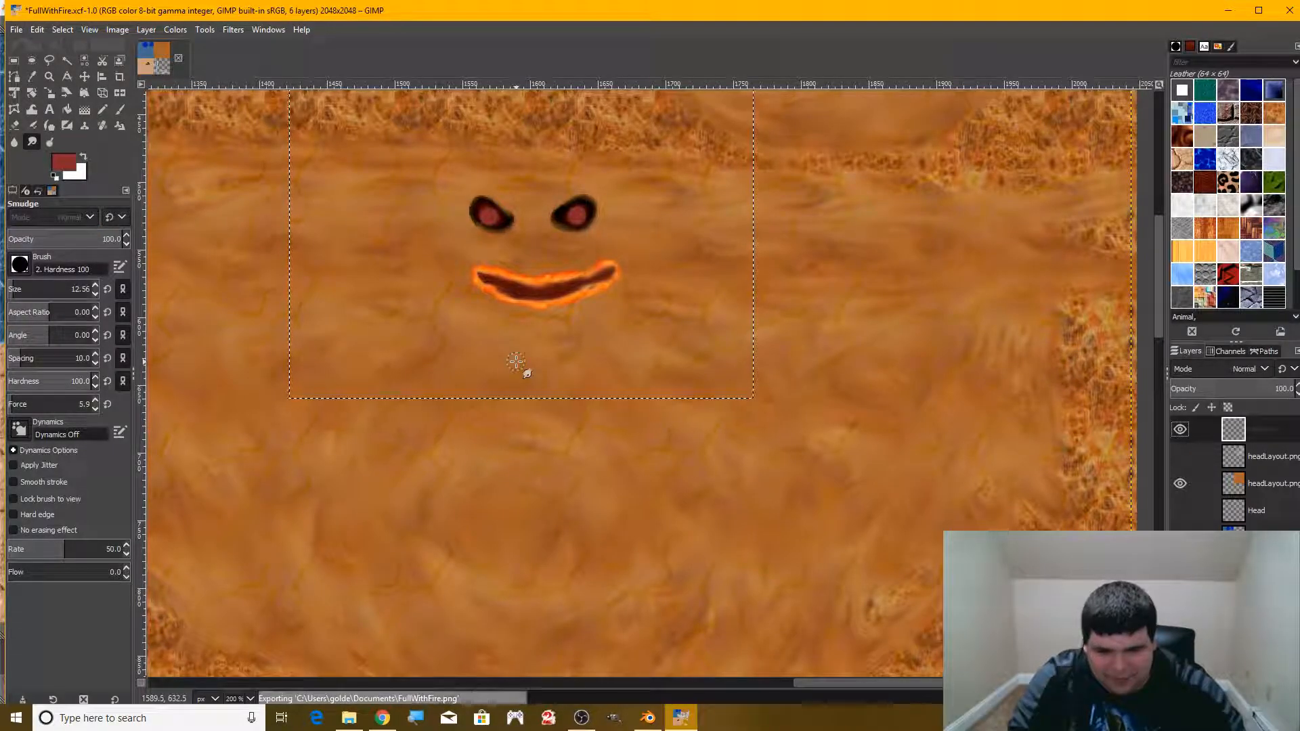
- Reload the updated FullWithFire.png onto the Blender model and view the head without its grid lines
{"action": "left_click", "coordinate": [348, 717]}
{"action": "left_click", "coordinate": [648, 717]}
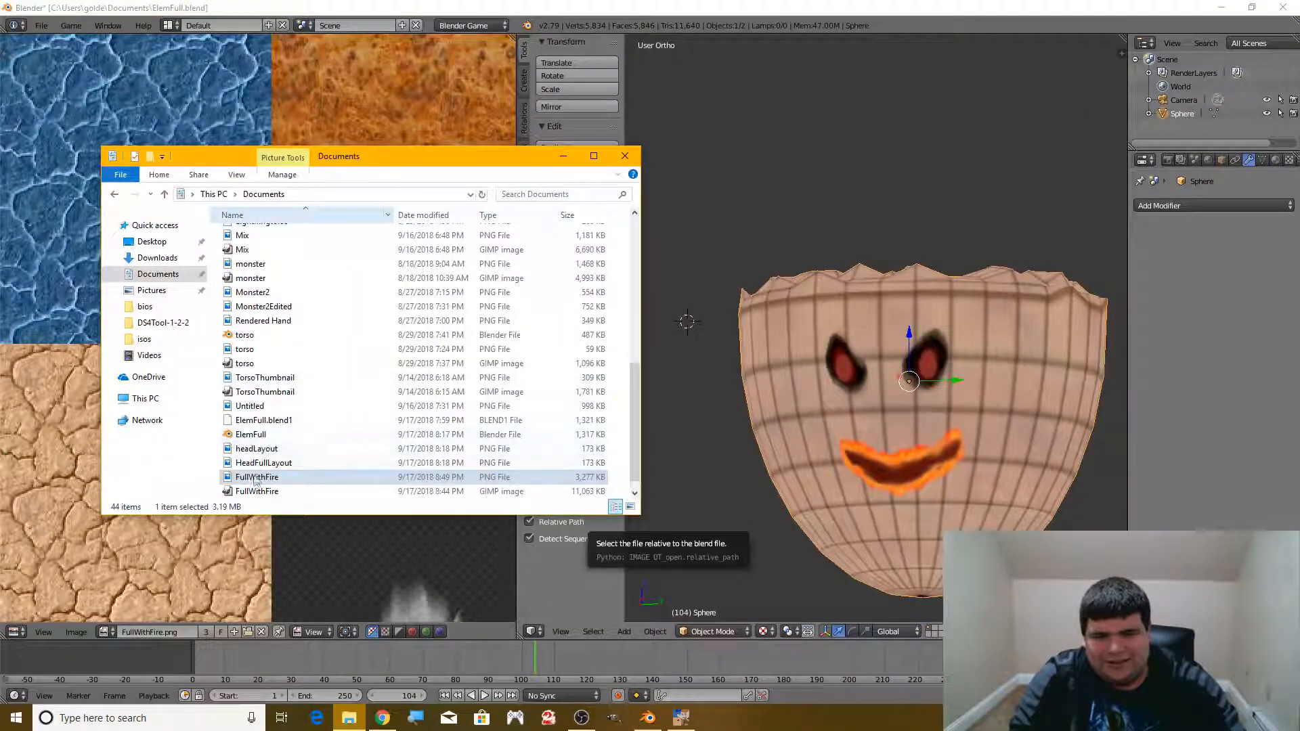
{"action": "middle_click_drag", "start_coordinate": [910, 333], "coordinate": [843, 355]}
{"action": "key", "text": "alt+Tab"}
{"action": "scroll", "coordinate": [832, 356], "scroll_direction": "down", "scroll_amount": 6}
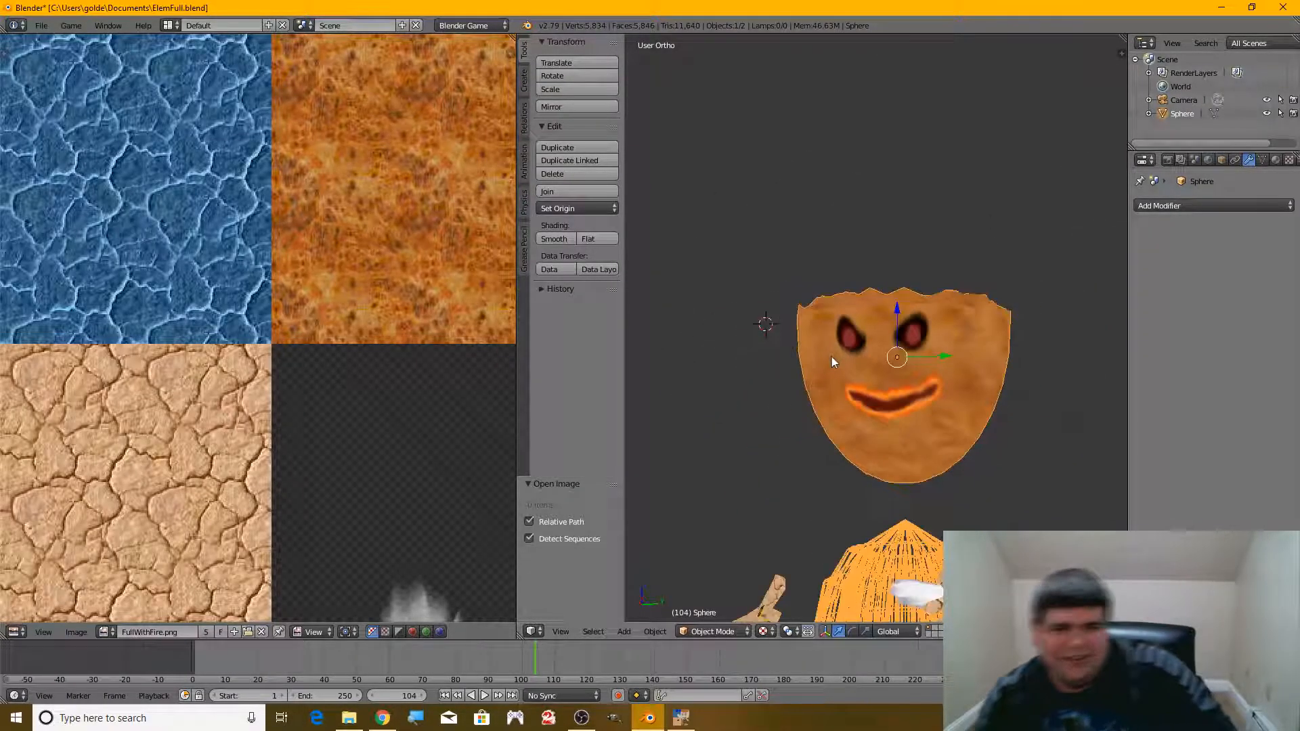
- Examine the textured model from several angles in Object and Edit Mode
{"action": "middle_click_drag", "start_coordinate": [861, 403], "coordinate": [890, 349]}
{"action": "key", "text": "Tab"}
{"action": "key", "text": "Tab"}
{"action": "key", "text": "a"}
{"action": "middle_click_drag", "start_coordinate": [882, 407], "coordinate": [889, 377]}
{"action": "key", "text": "Tab"}
{"action": "key", "text": "Tab"}
- Select all vertices of the head piece in wireframe, scale it down and lower it toward the torso
{"action": "key", "text": "Tab"}
{"action": "key", "text": "a"}
{"action": "key", "text": "z"}
{"action": "key", "text": "b"}
{"action": "left_click_drag", "start_coordinate": [806, 296], "coordinate": [979, 396]}
{"action": "key", "text": "s"}
{"action": "left_click", "coordinate": [951, 383]}
{"action": "left_click_drag", "start_coordinate": [888, 300], "coordinate": [901, 308]}
{"action": "key", "text": "Tab"}
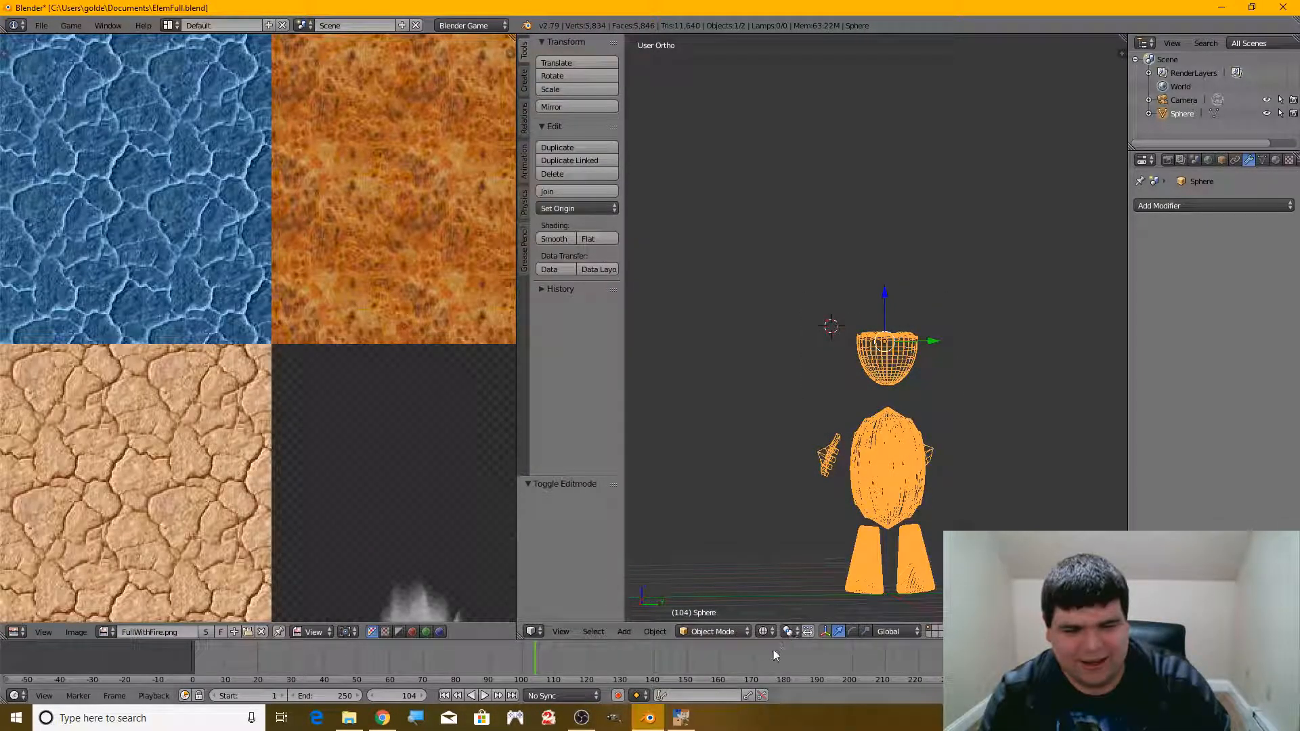